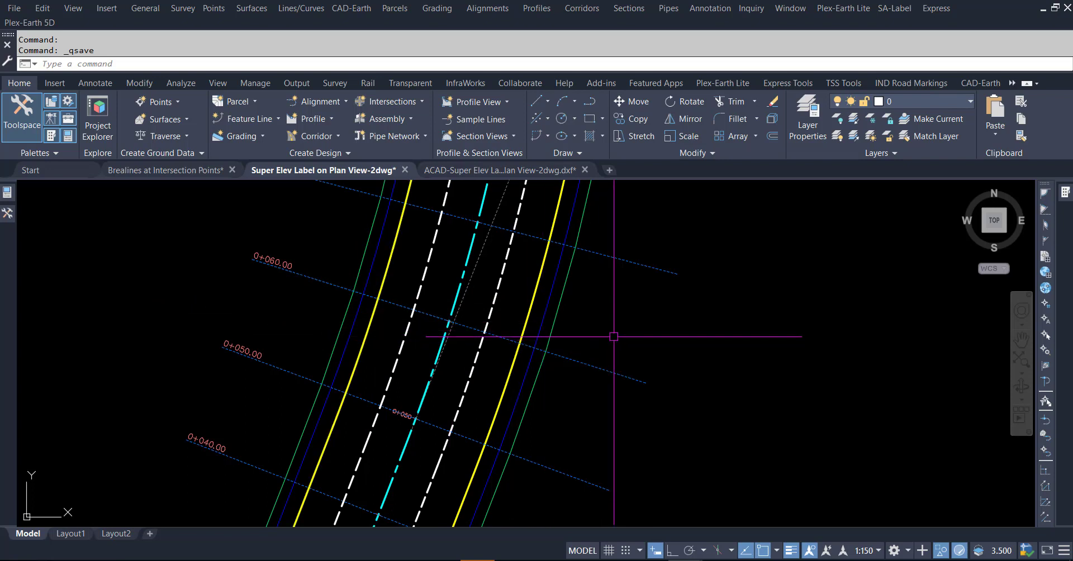
# Open the Add Labels dialog and set it to the Surface feature with the Slope label type and Percent style.
pyautogui.moveTo(614, 336)
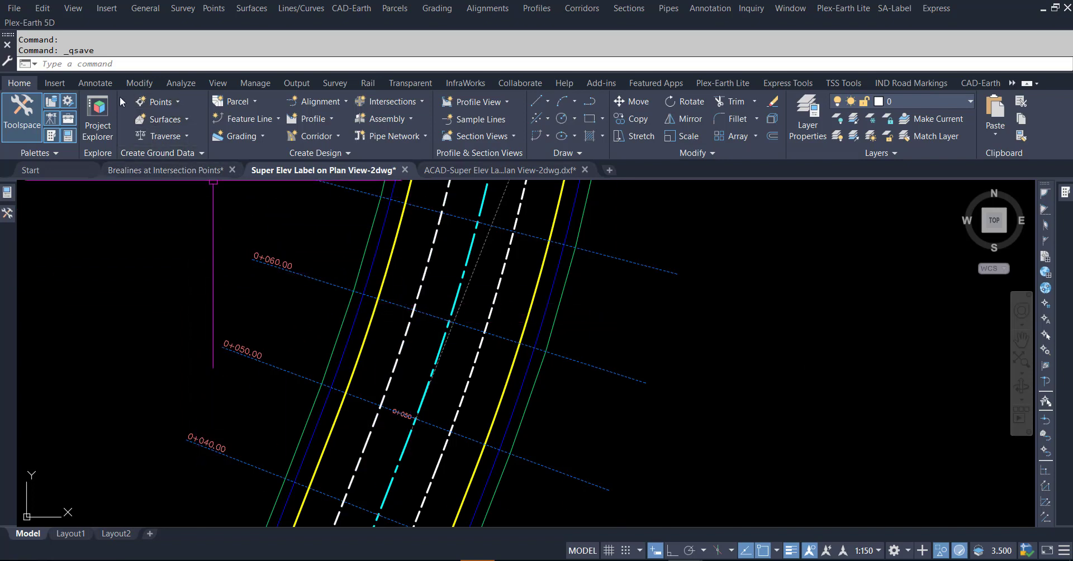
pyautogui.click(95, 83)
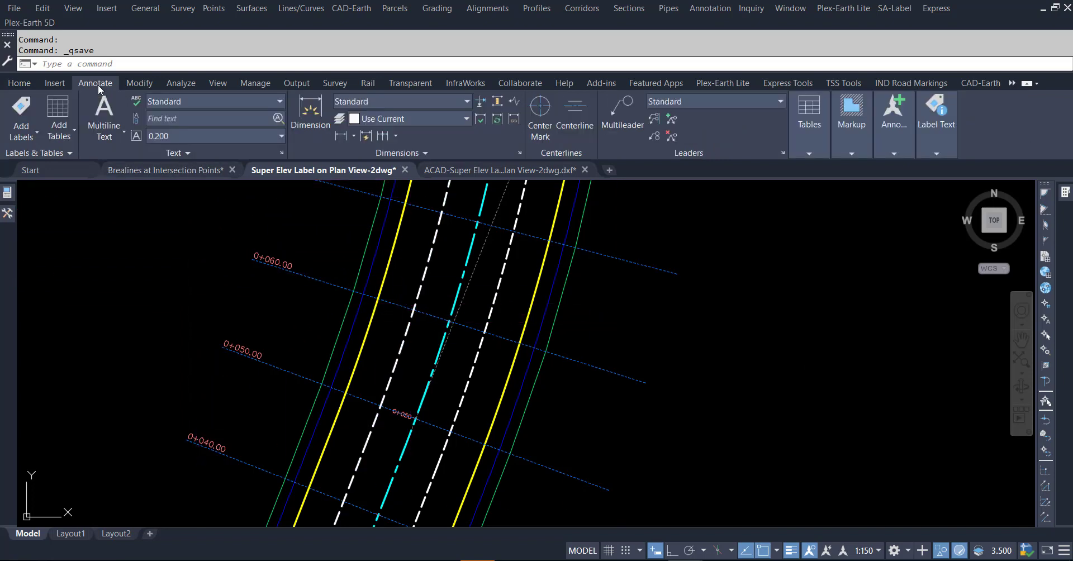
pyautogui.click(33, 120)
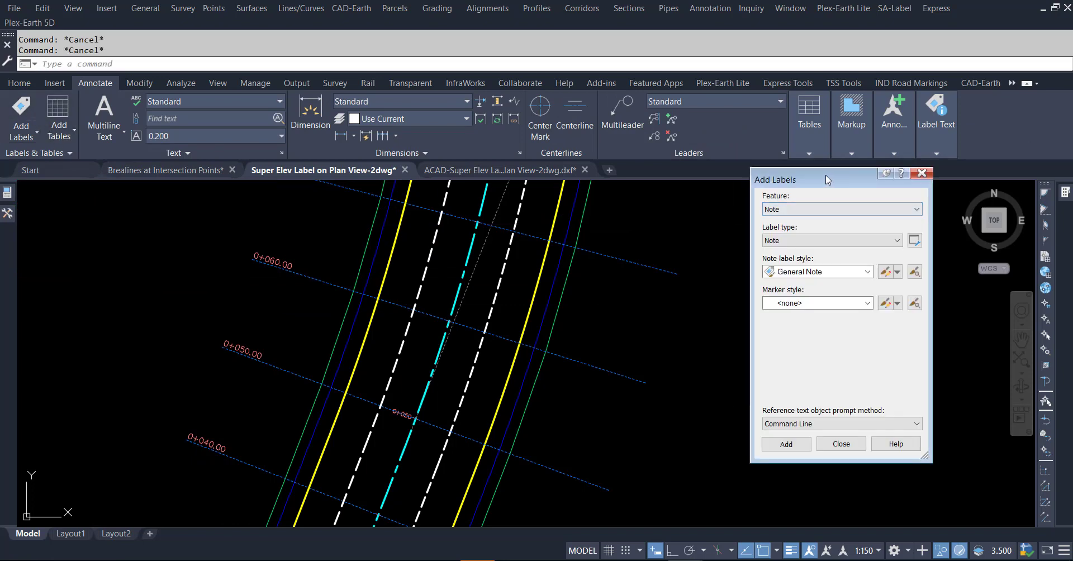
pyautogui.moveTo(825, 175); pyautogui.dragTo(769, 214)
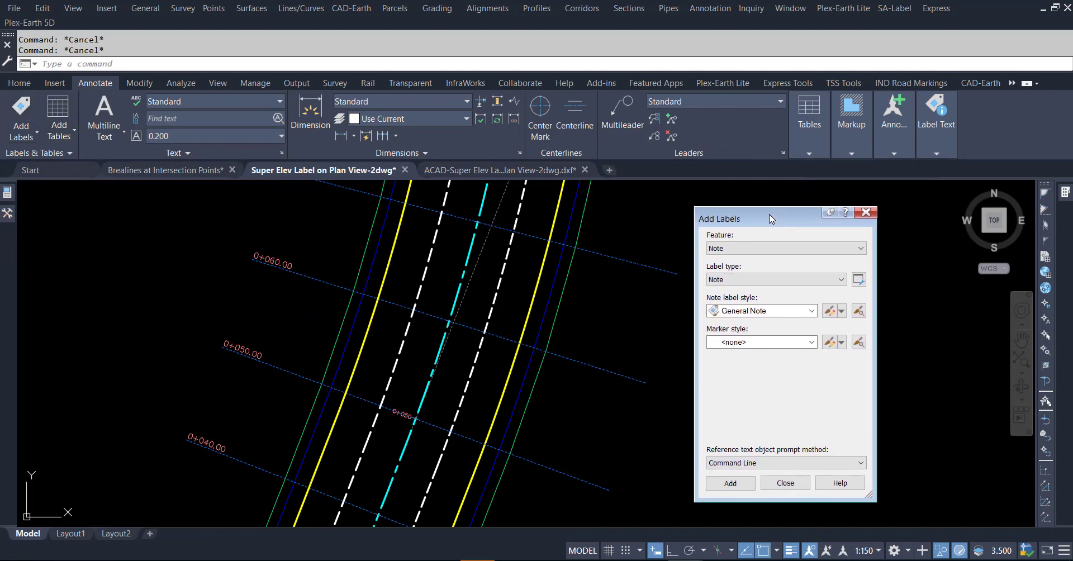
pyautogui.click(765, 248)
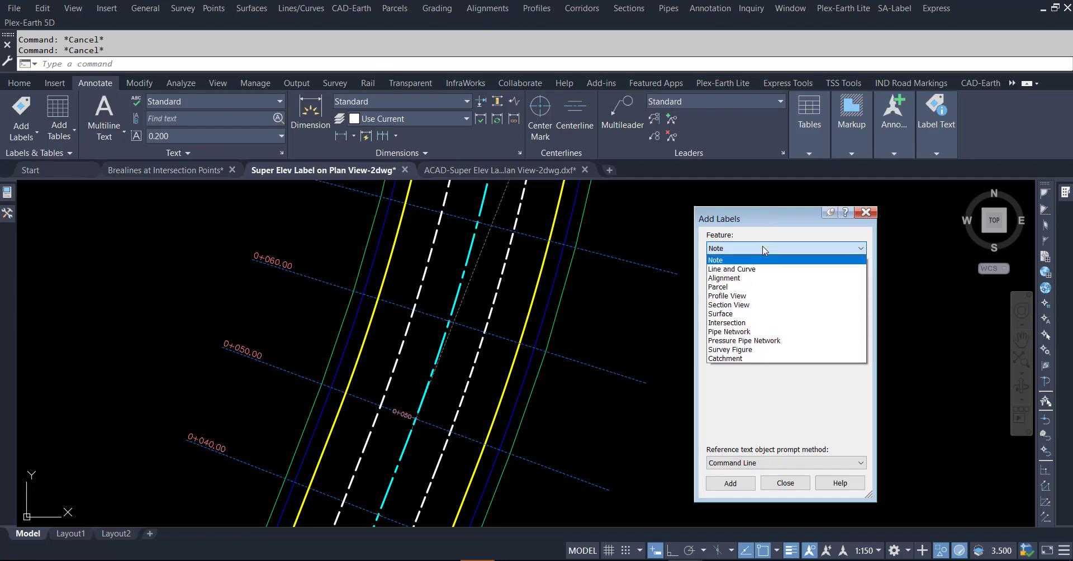
pyautogui.click(725, 314)
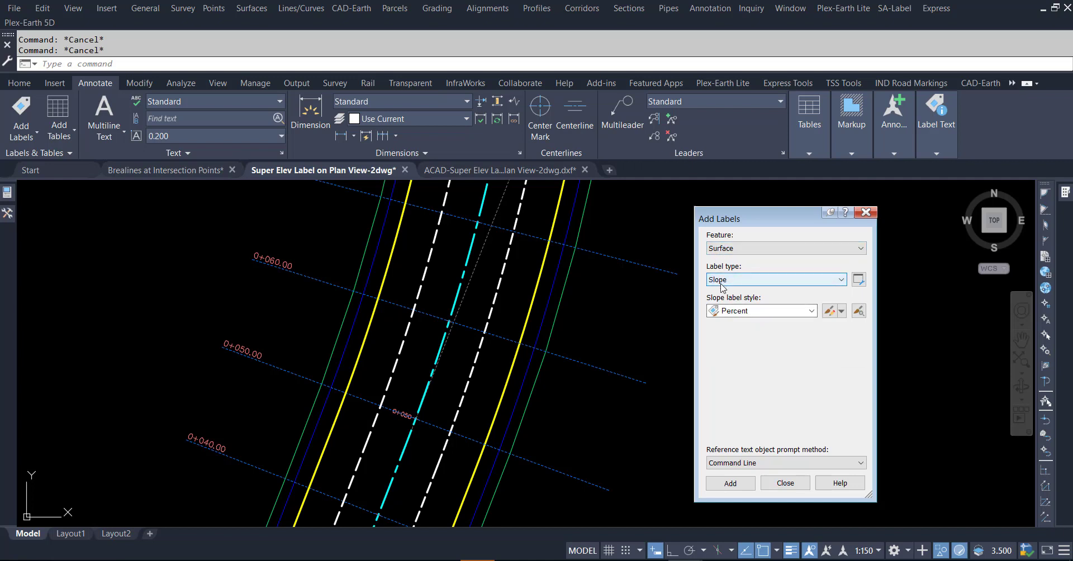
pyautogui.click(721, 286)
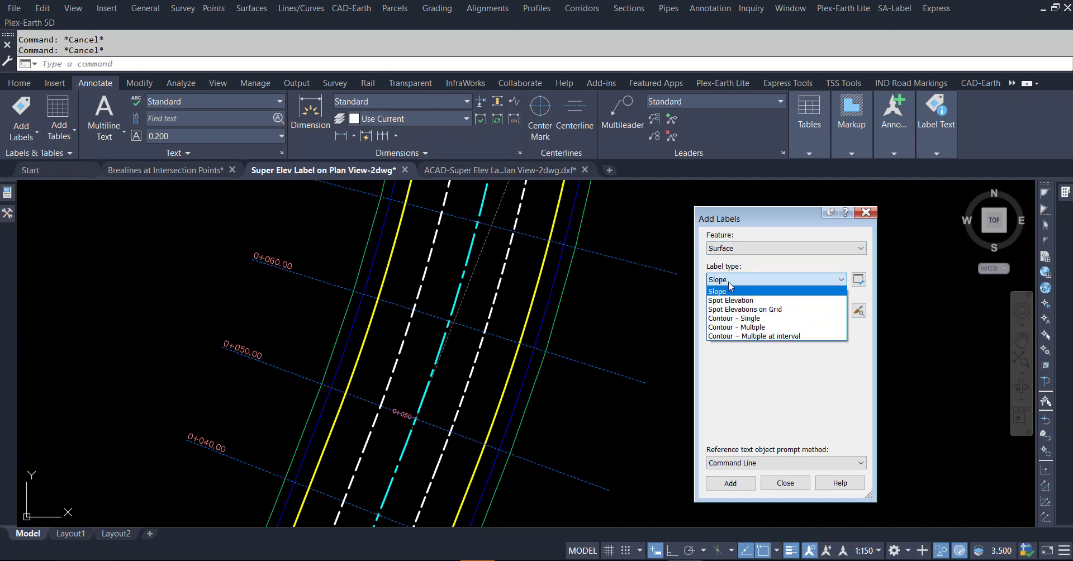
pyautogui.click(728, 284)
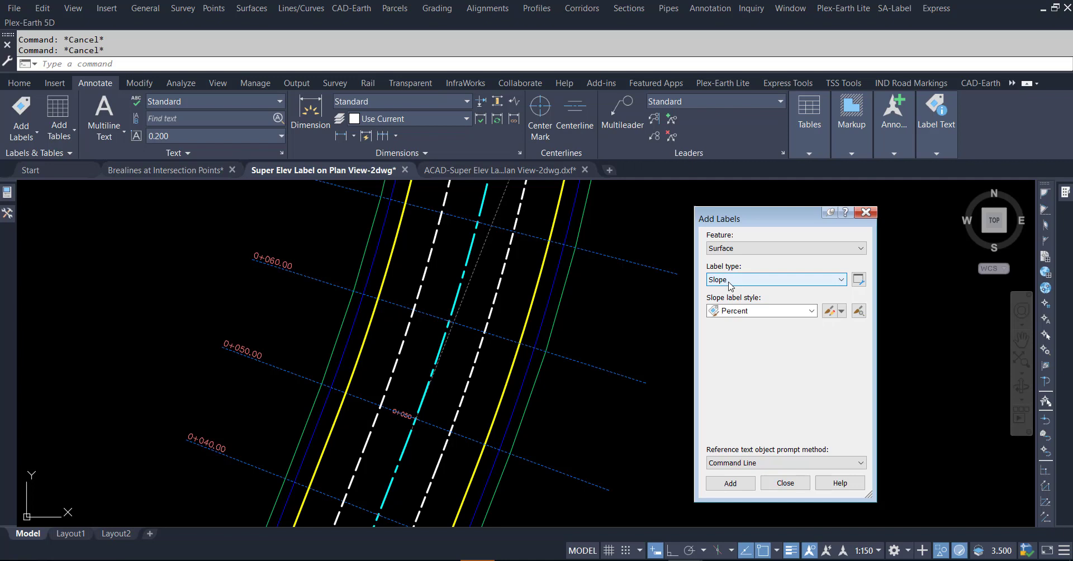
pyautogui.click(747, 313)
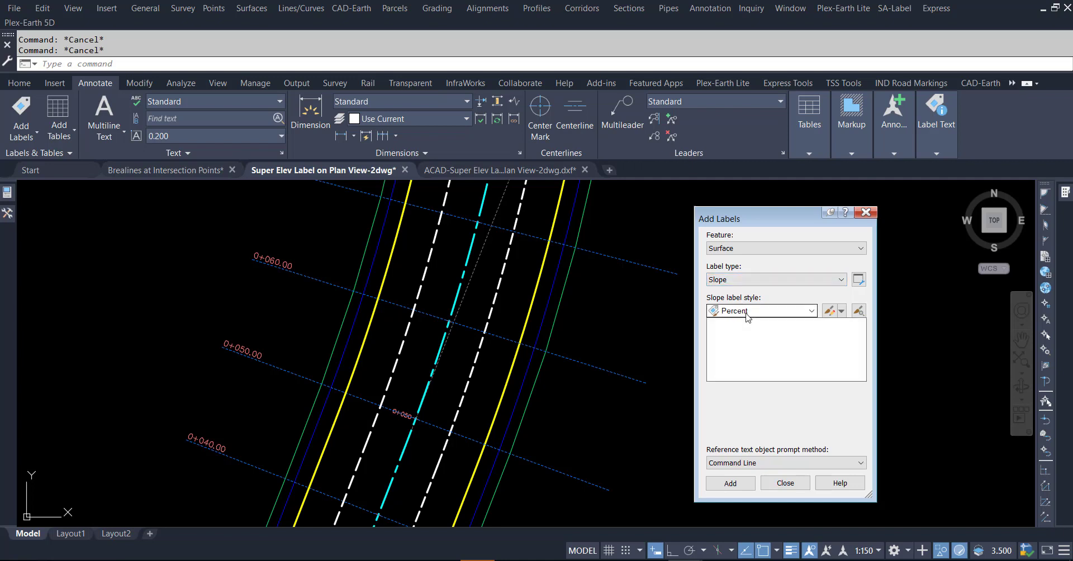
pyautogui.click(747, 316)
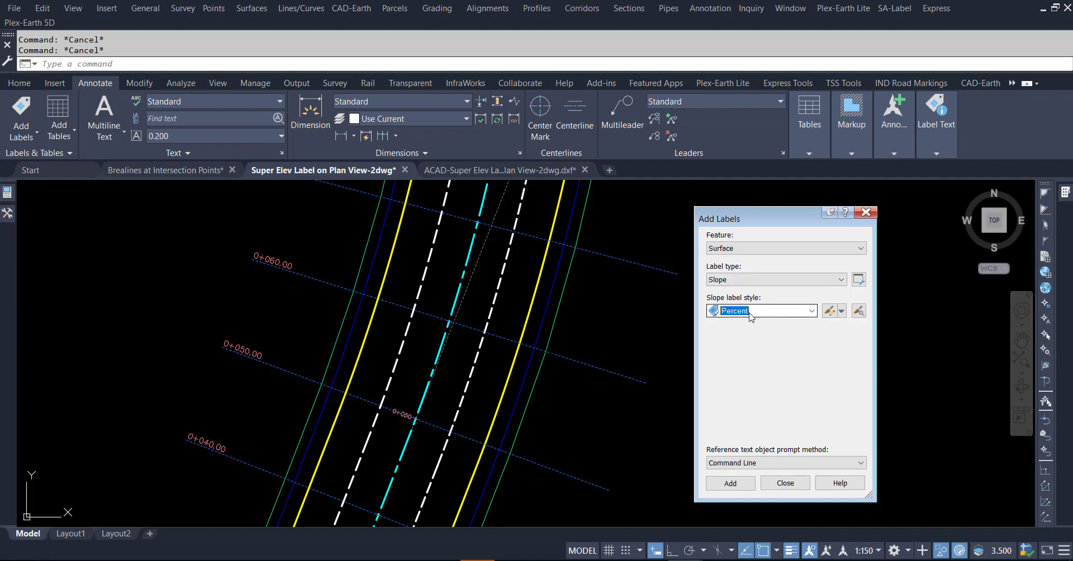
# Create a copy of the Percent slope label style and name it Grade-1.
pyautogui.click(841, 314)
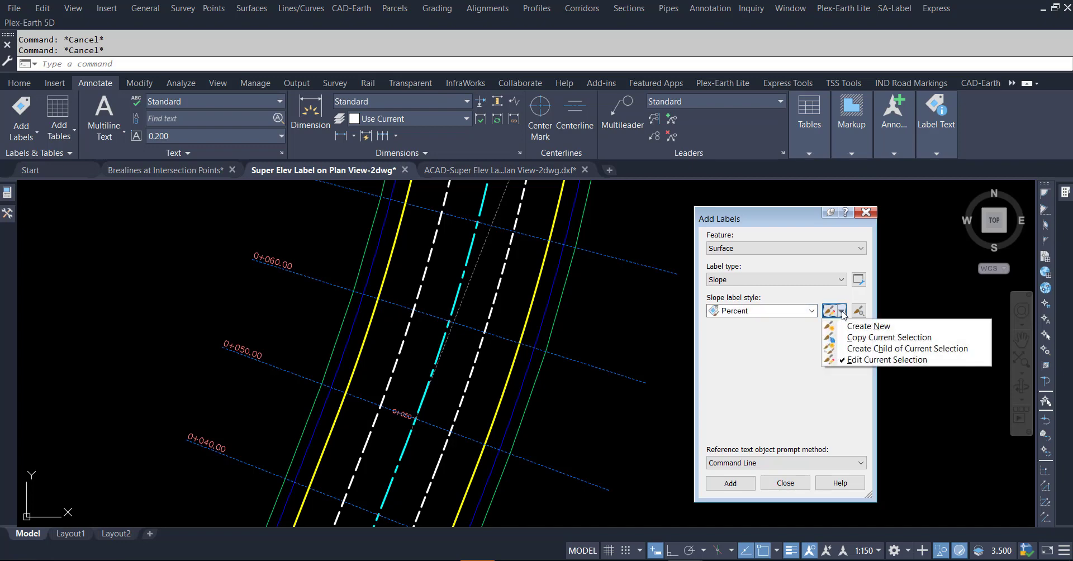
pyautogui.click(848, 338)
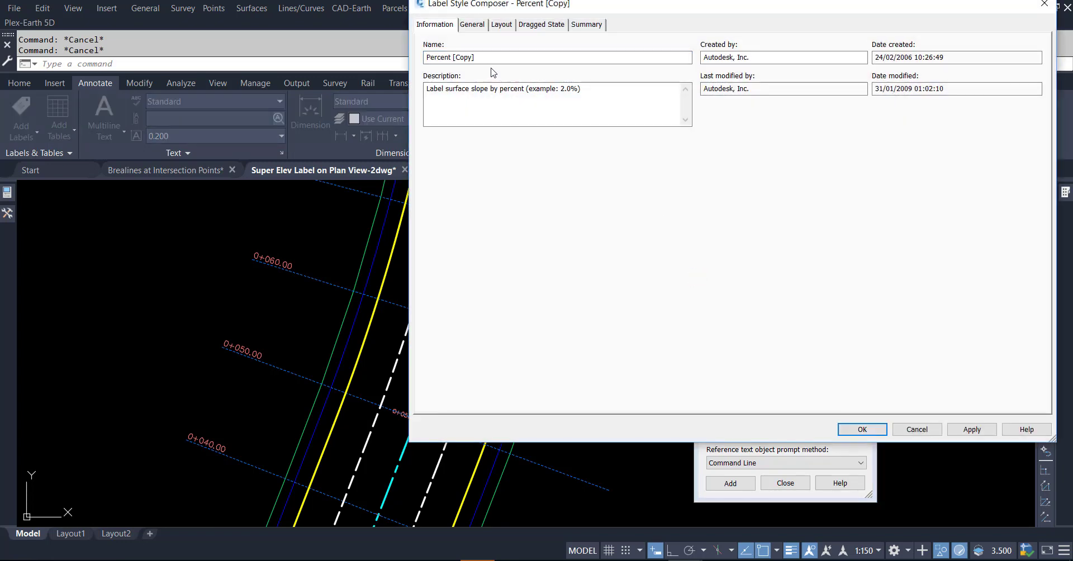
pyautogui.moveTo(483, 58); pyautogui.dragTo(331, 54)
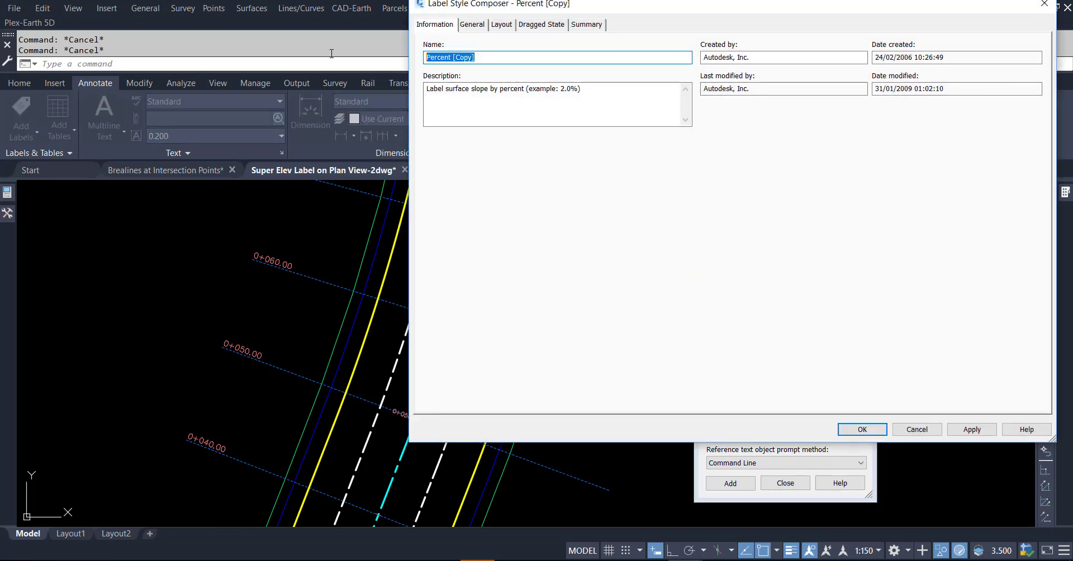
pyautogui.write('Grade-1')
# Set the Direction Arrow component's color to magenta in the Grade-1 label style layout.
pyautogui.click(500, 26)
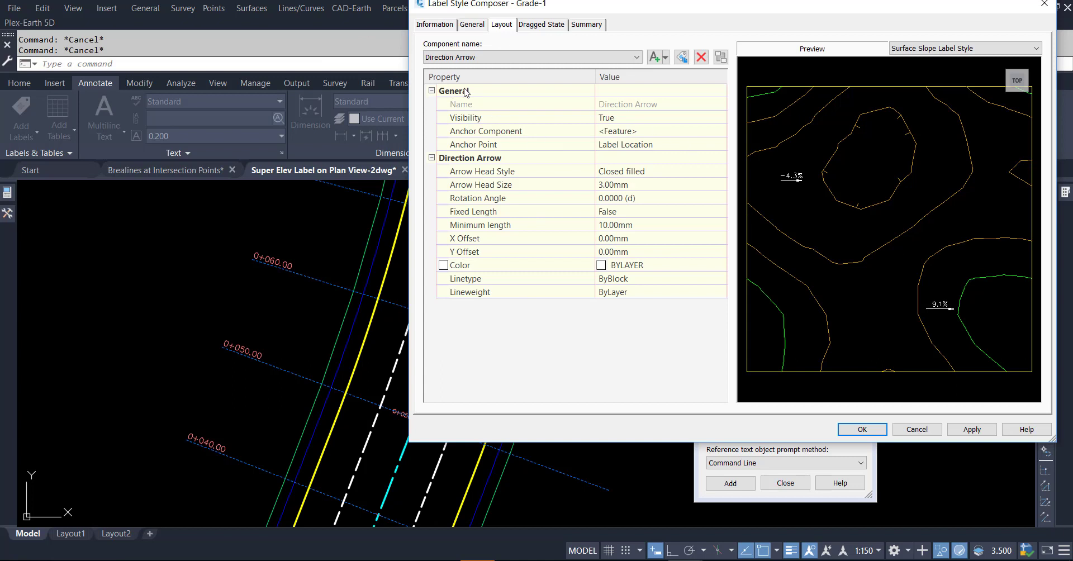
pyautogui.click(655, 173)
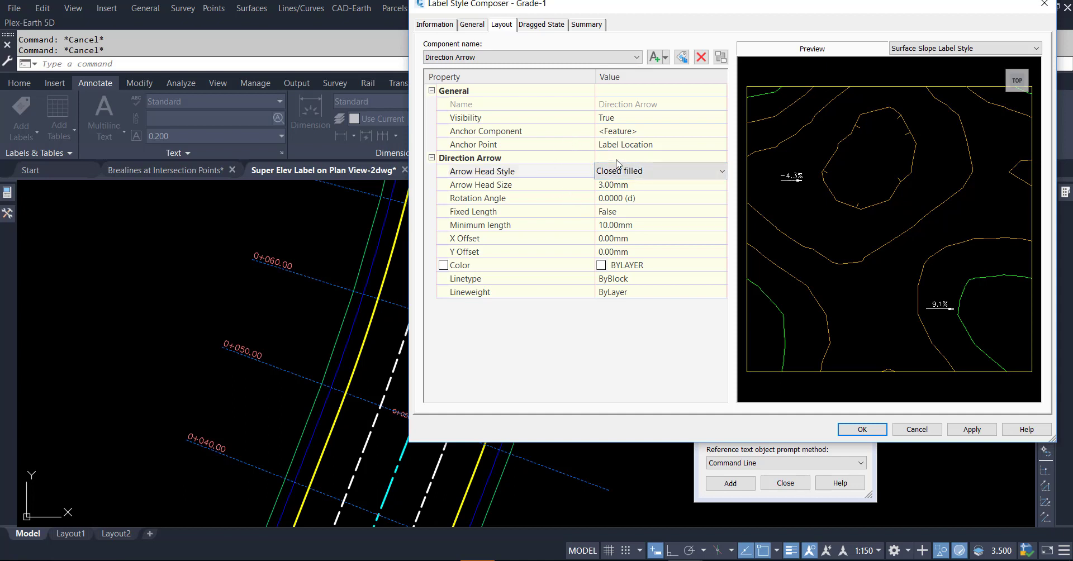
pyautogui.click(622, 267)
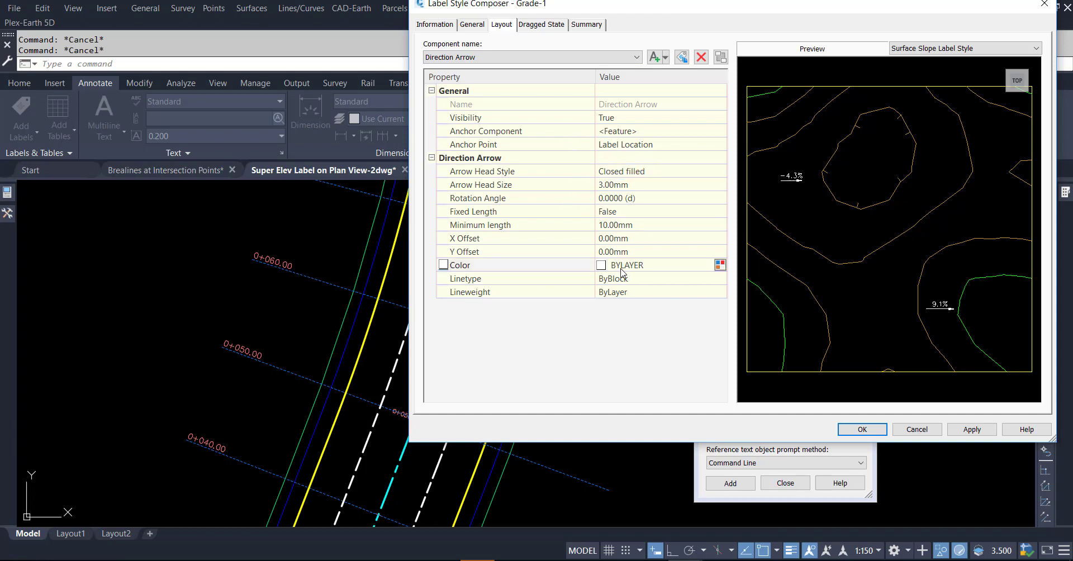
pyautogui.click(719, 266)
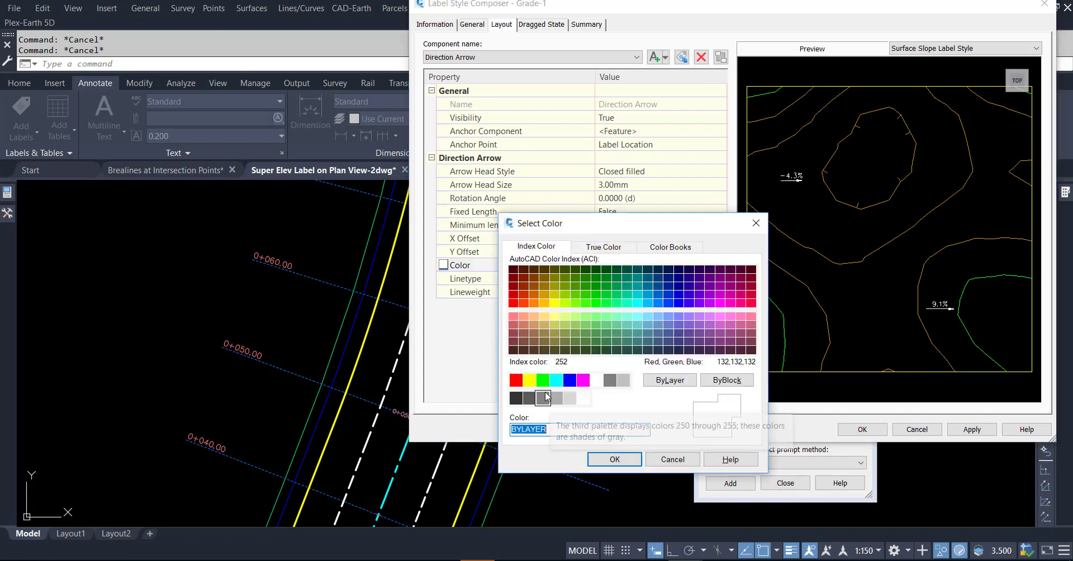
pyautogui.click(582, 380)
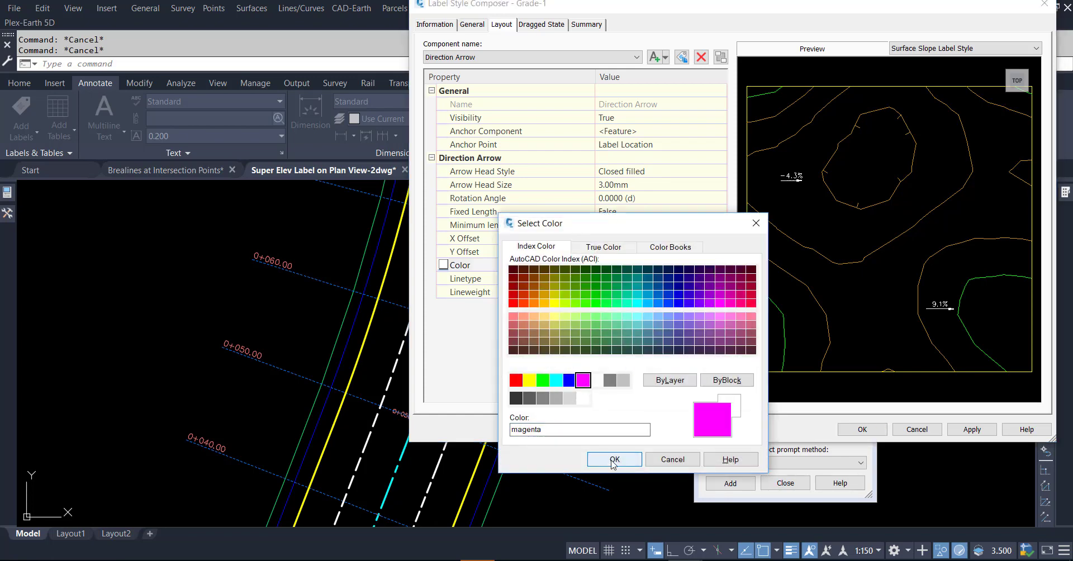
pyautogui.click(615, 460)
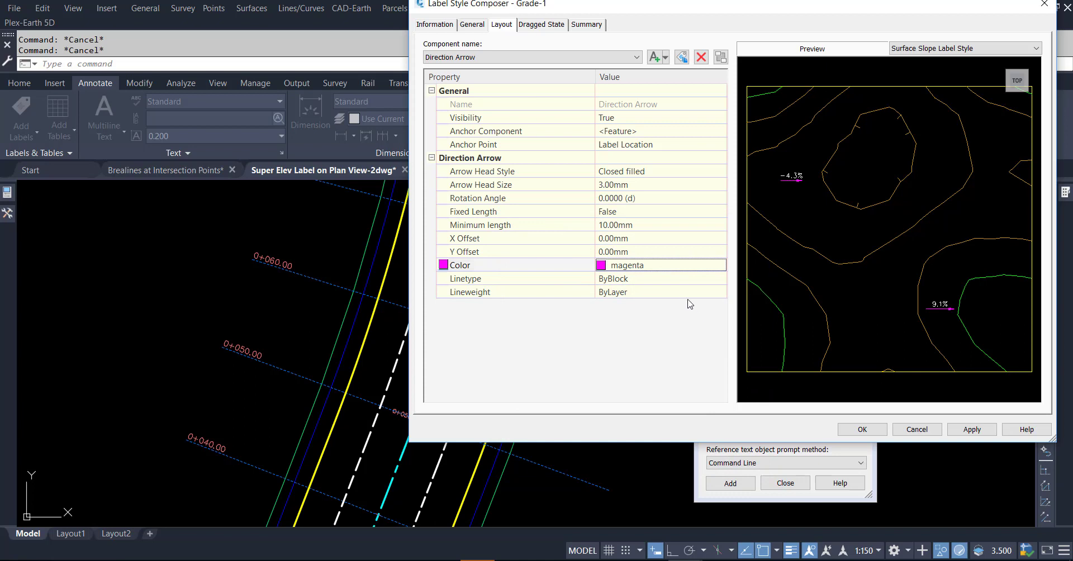
pyautogui.click(632, 186)
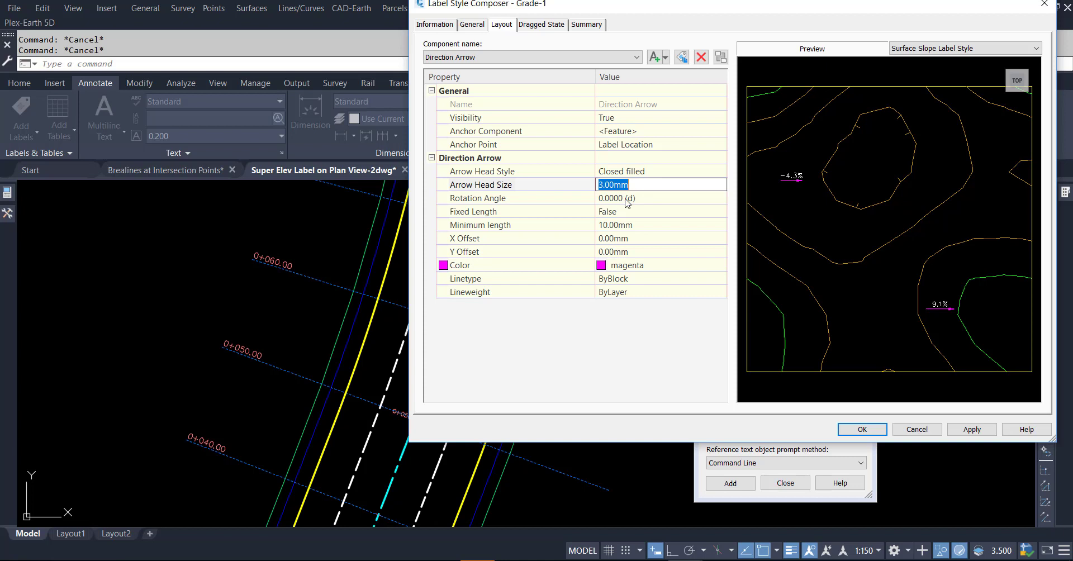
pyautogui.click(617, 197)
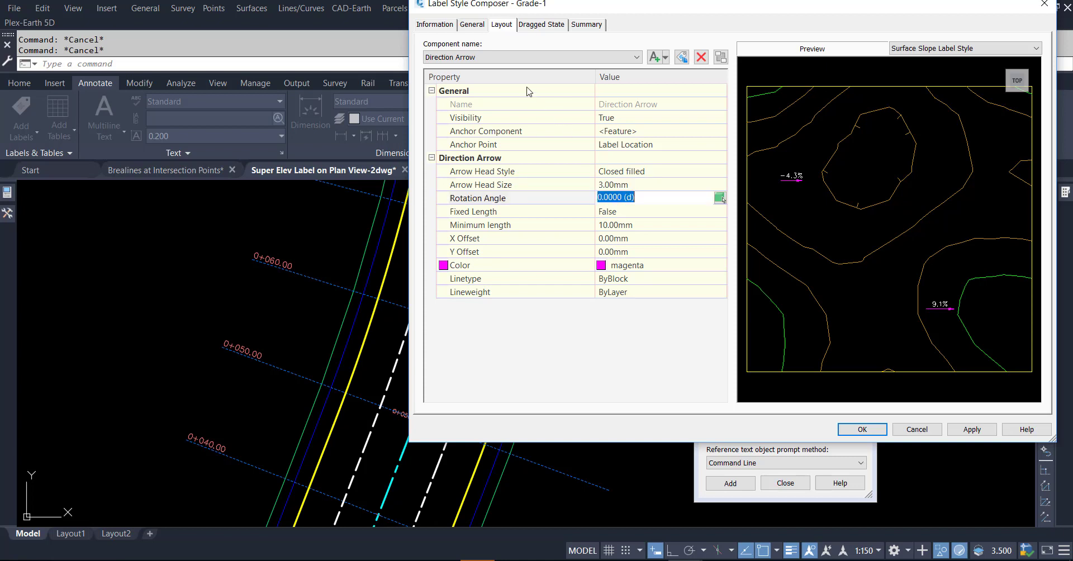
# Rename the Surface Slope component of the label style to Slope.
pyautogui.click(509, 58)
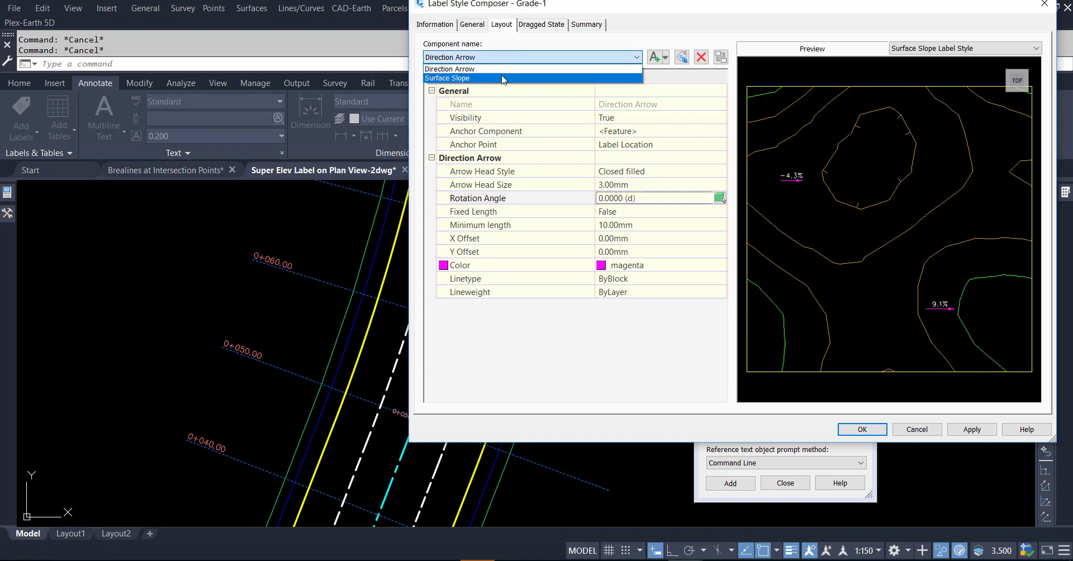
pyautogui.click(504, 78)
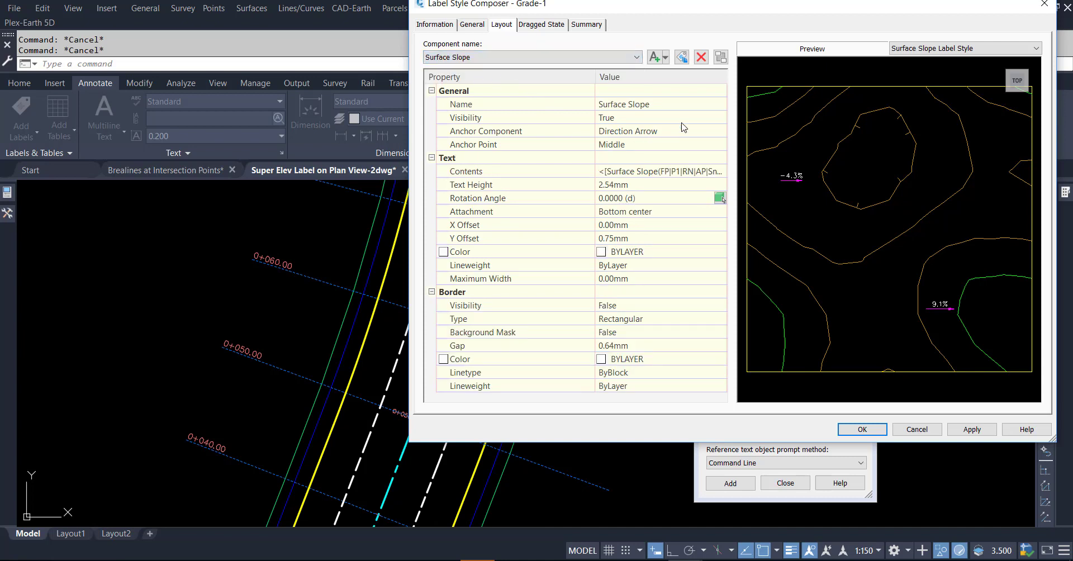
pyautogui.click(651, 104)
pyautogui.moveTo(628, 106); pyautogui.dragTo(558, 99)
pyautogui.press('BackSpace')
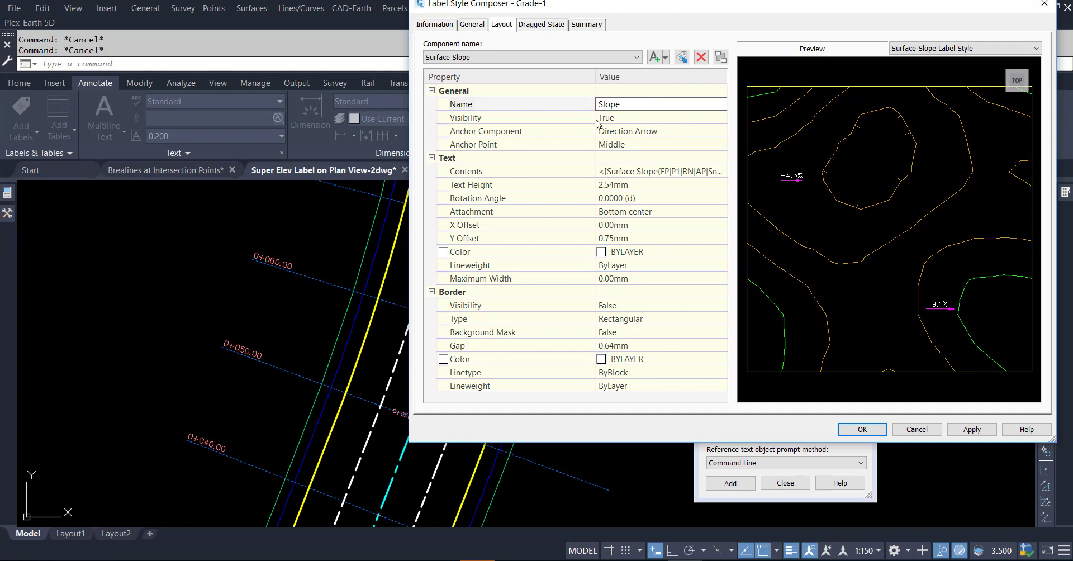
# Set the Slope component's text height to 1.5 mm, X offset to -1 mm and Y offset to 0.75 mm.
pyautogui.click(652, 188)
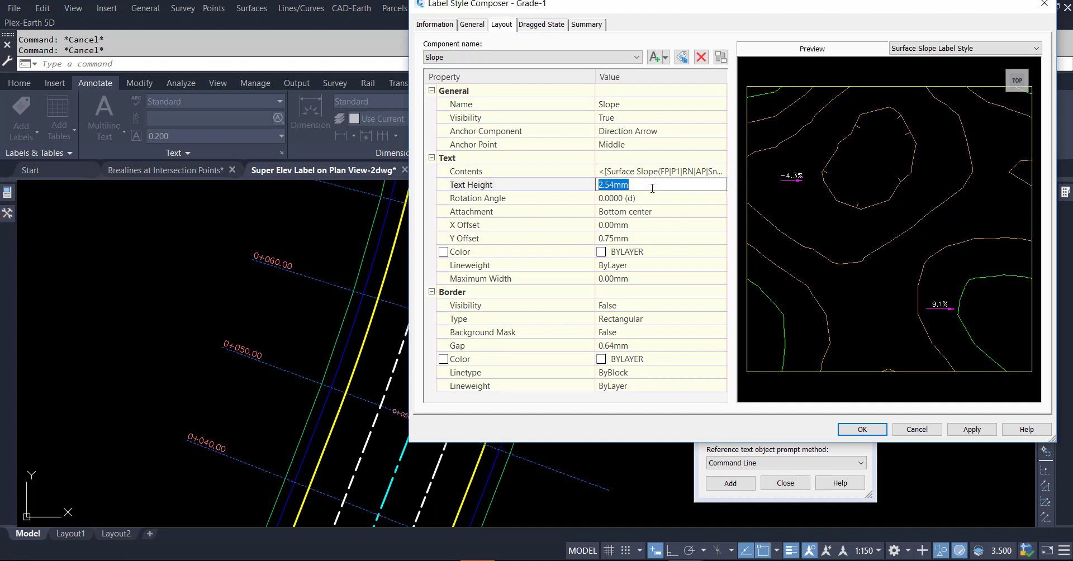
pyautogui.write('1.5')
pyautogui.click(656, 198)
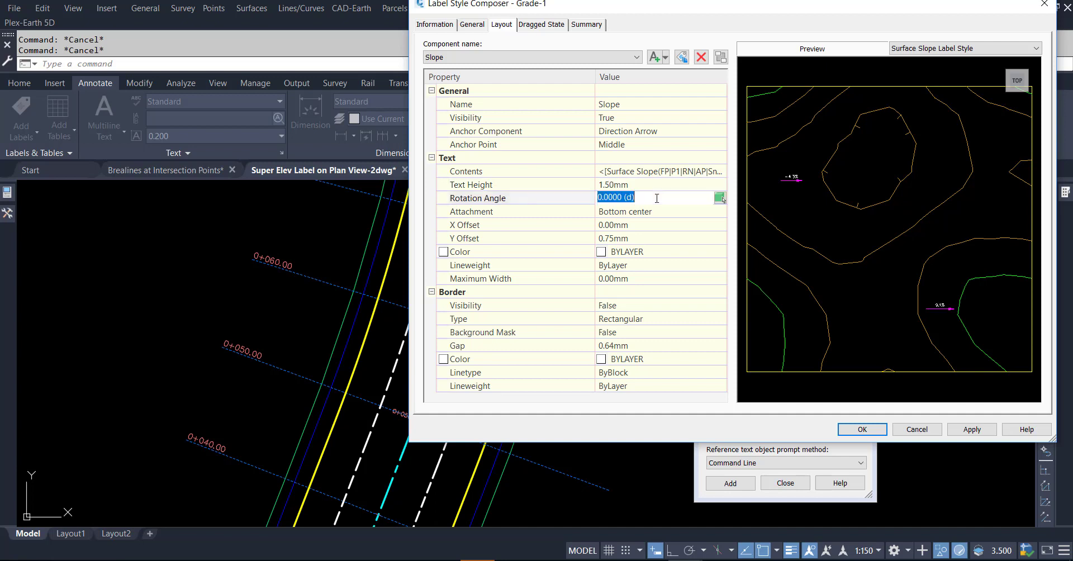
pyautogui.click(643, 226)
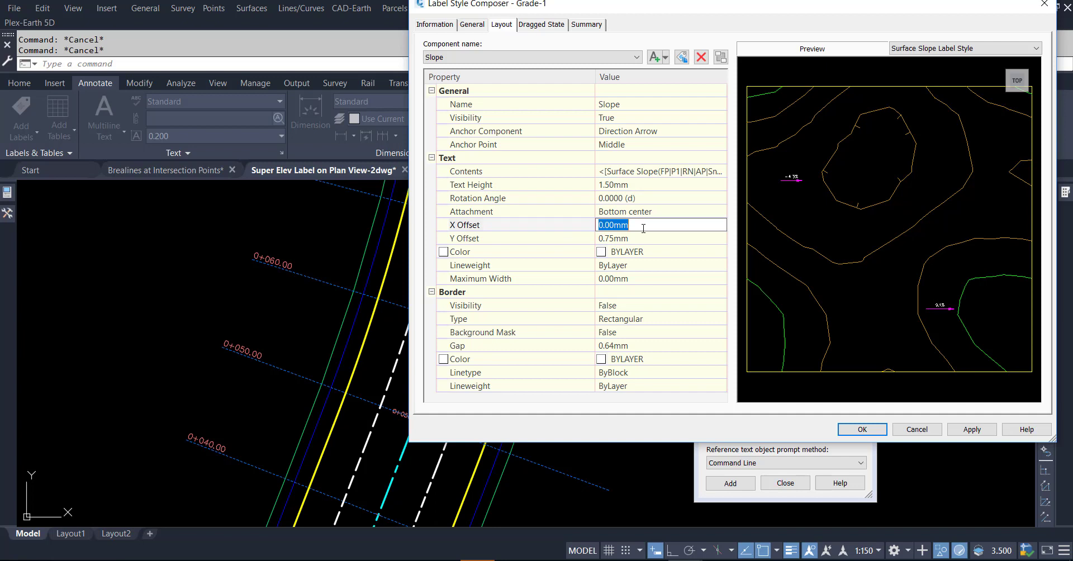
pyautogui.write('-1')
pyautogui.click(643, 238)
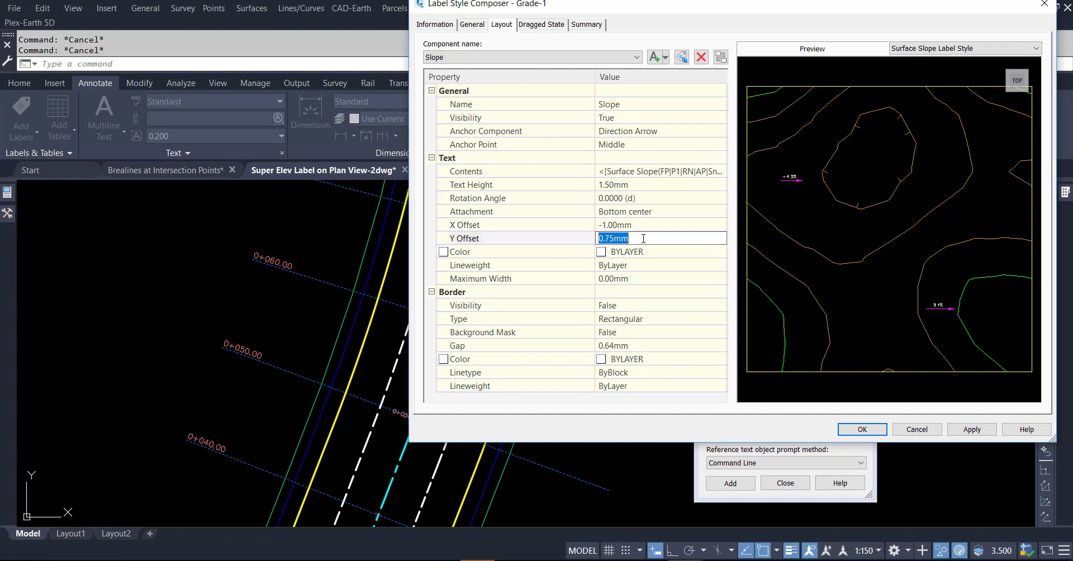
pyautogui.write('.75')
# Format the Slope component's text contents with the color yellow.
pyautogui.click(633, 255)
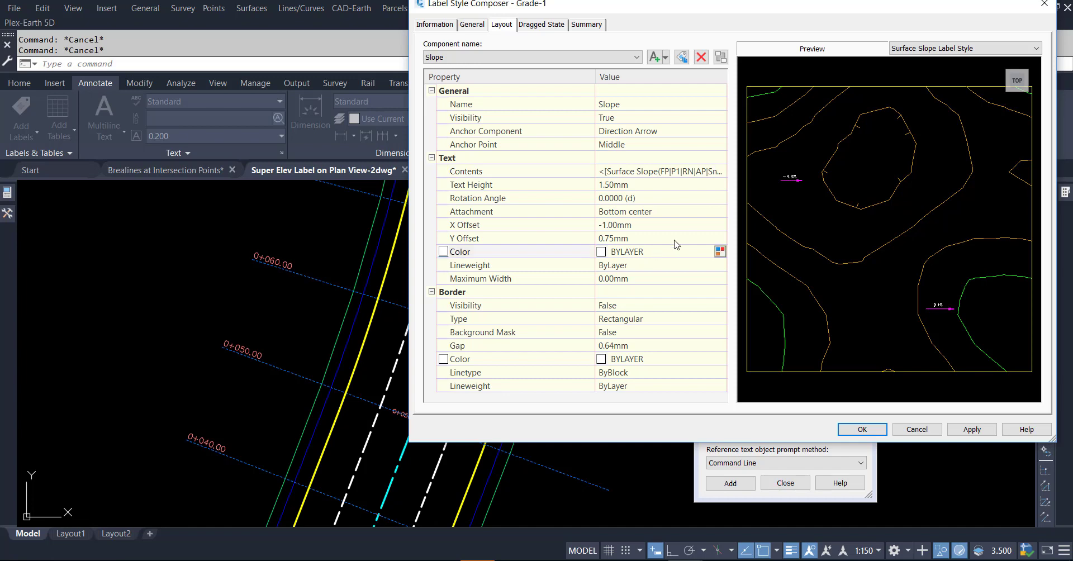
pyautogui.click(659, 171)
pyautogui.click(720, 171)
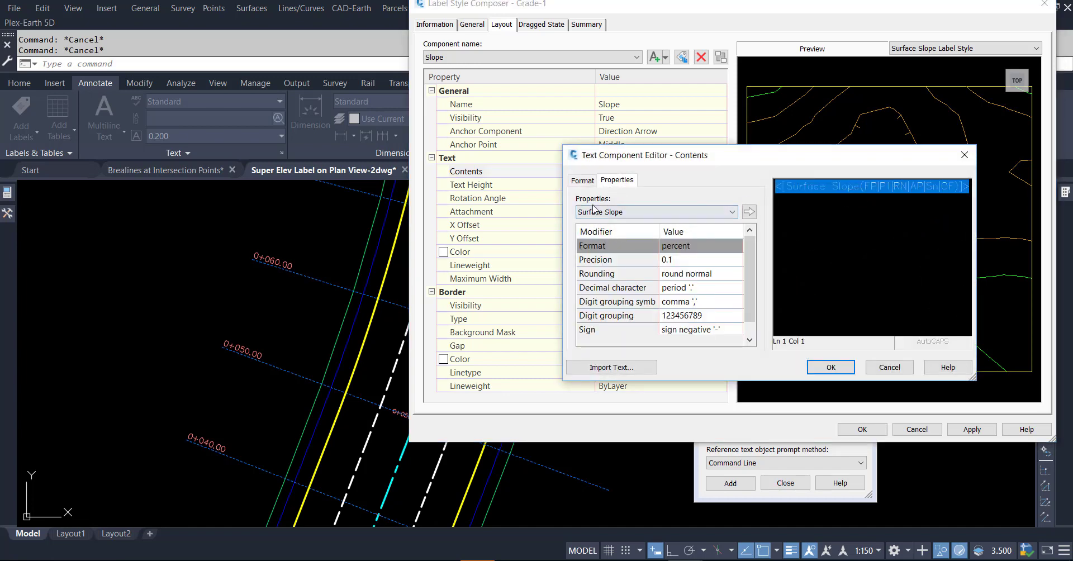
pyautogui.click(584, 182)
pyautogui.click(608, 294)
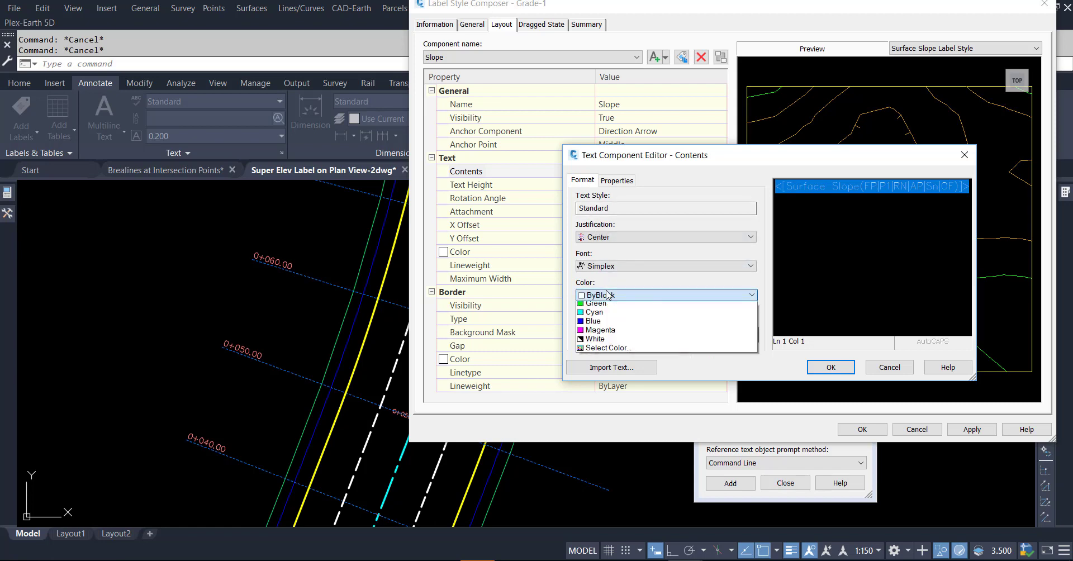
pyautogui.click(596, 333)
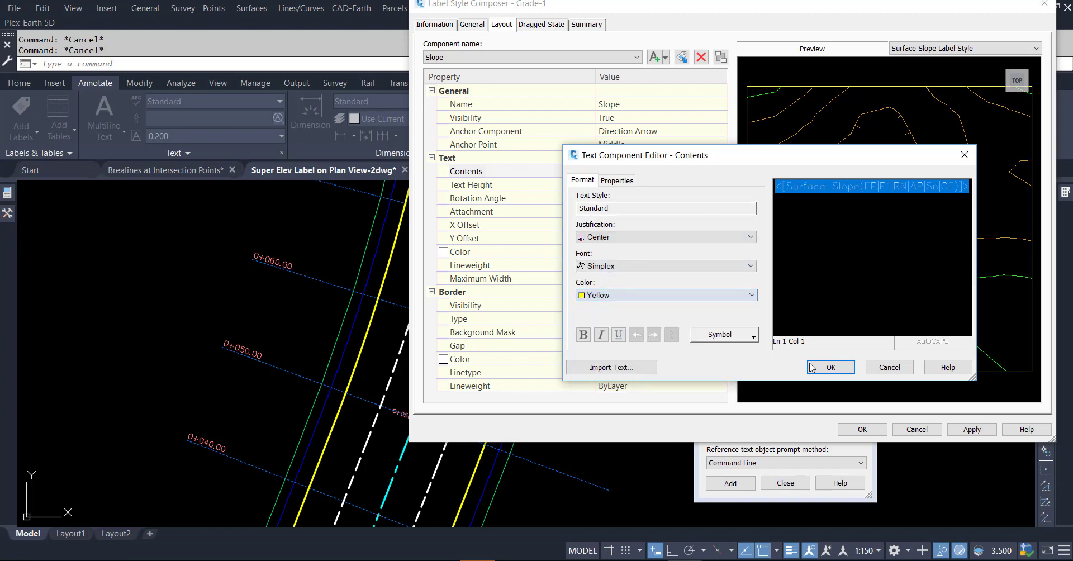
pyautogui.click(831, 367)
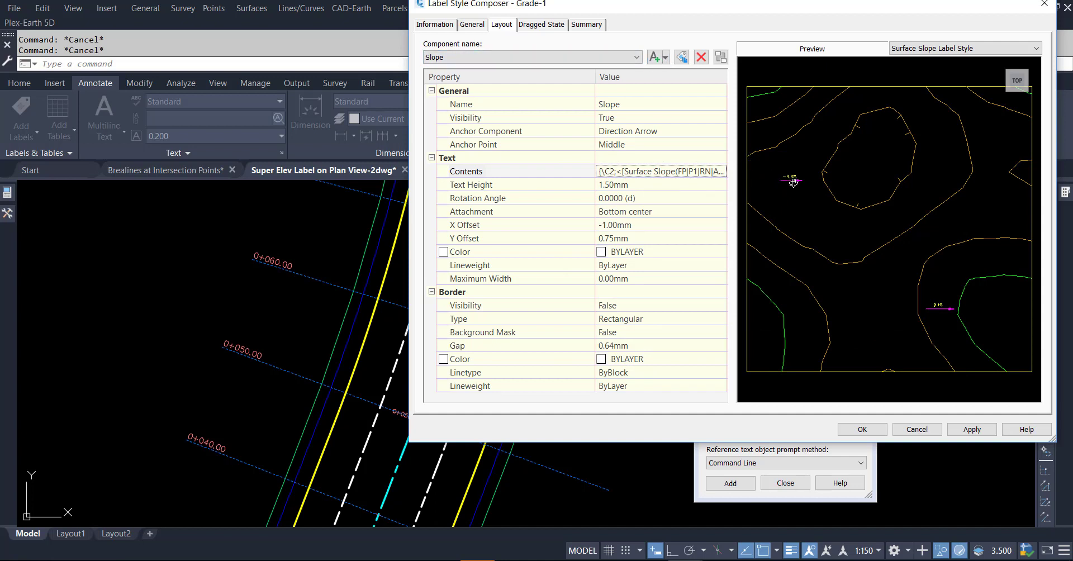
# Add a new text component to the Grade-1 label style and name it Distance.
pyautogui.click(663, 57)
pyautogui.click(667, 75)
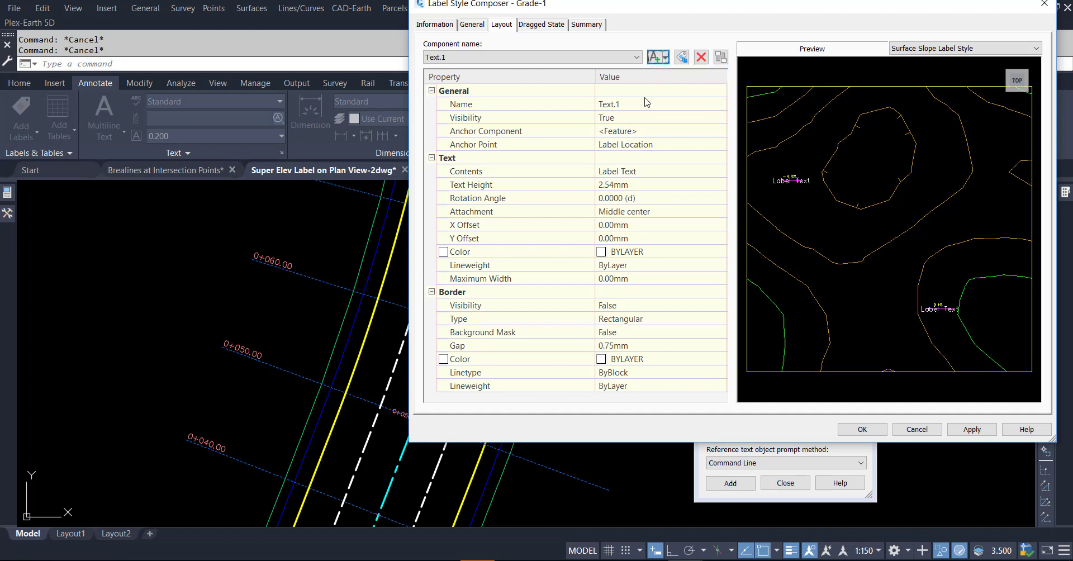
pyautogui.click(639, 103)
pyautogui.write('Dit')
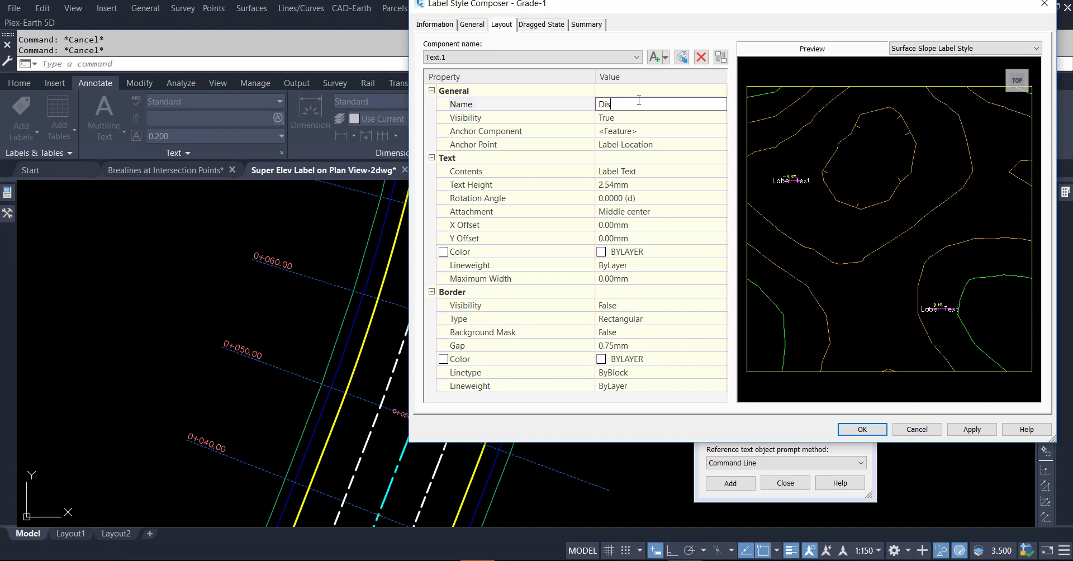
pyautogui.write('tac')
pyautogui.write('nce')
# Anchor the Distance component to the Direction Arrow component.
pyautogui.click(659, 146)
pyautogui.click(661, 147)
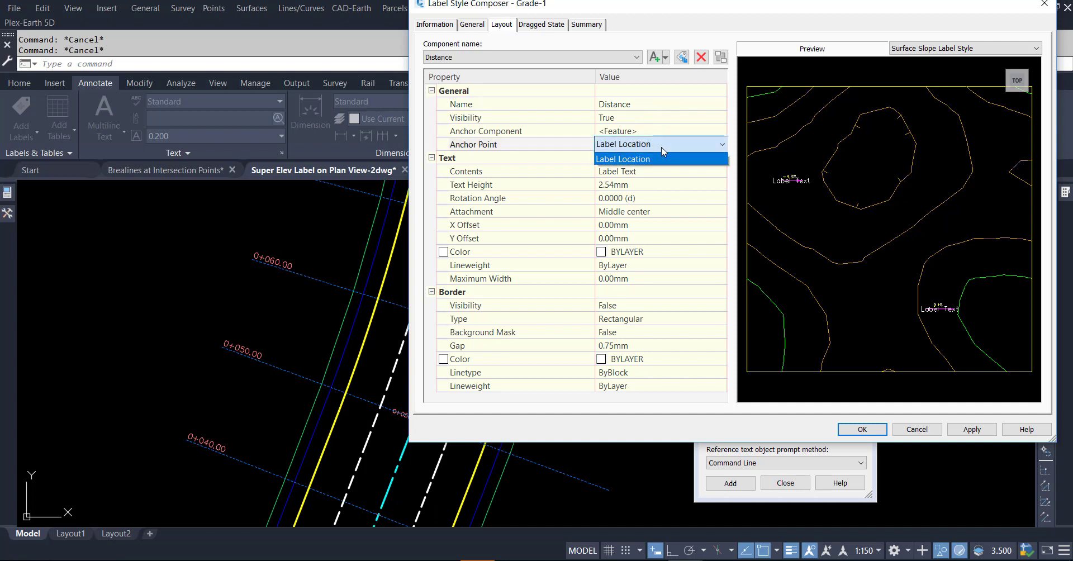
pyautogui.click(656, 131)
pyautogui.click(654, 133)
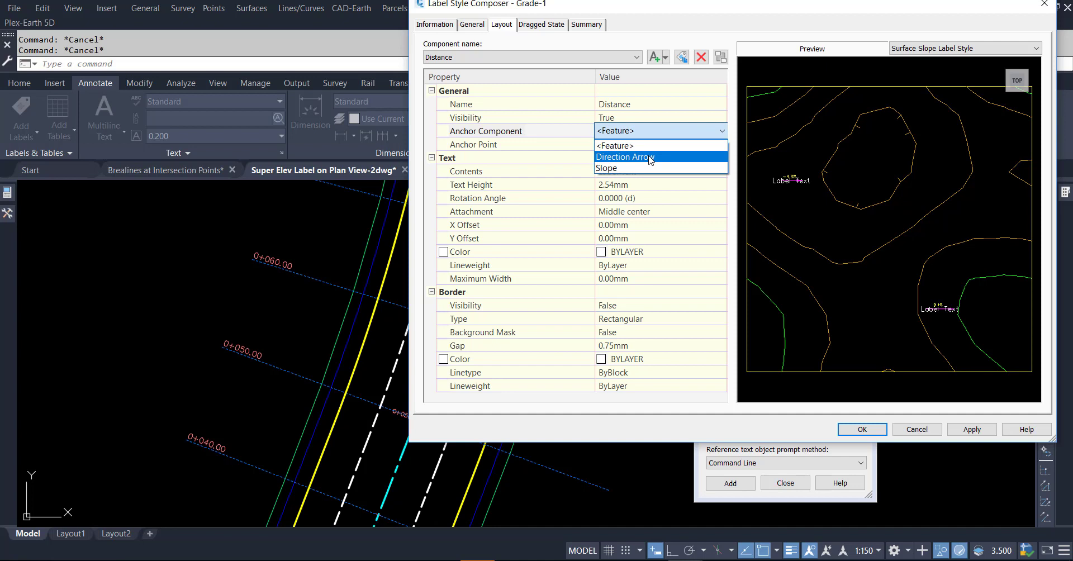
pyautogui.click(650, 158)
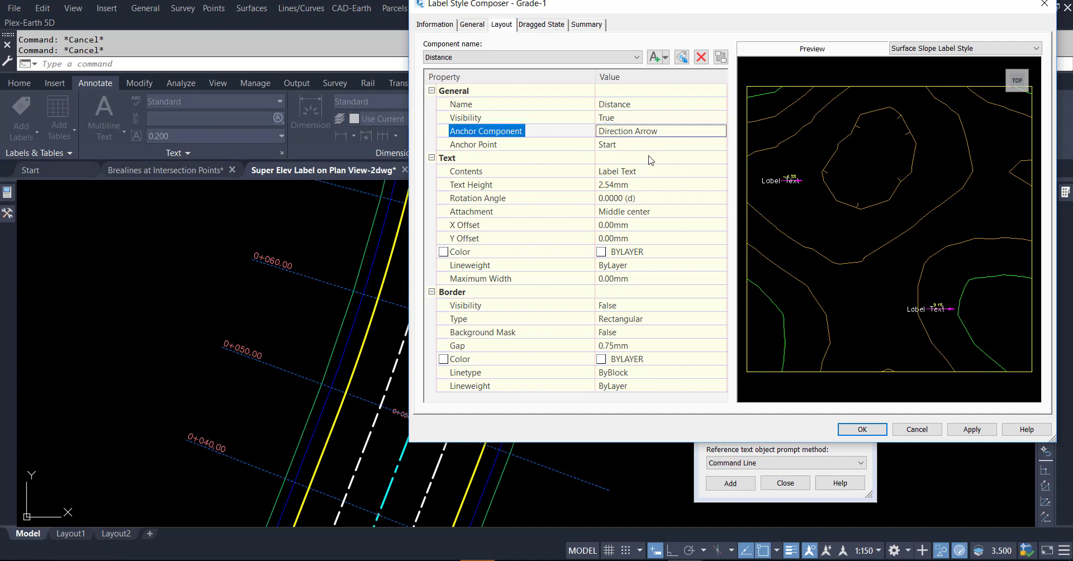
# Set the Distance component's text height to 1.5 mm, X offset to -1 mm and Y offset to -2 mm.
pyautogui.click(637, 185)
pyautogui.write('1.7')
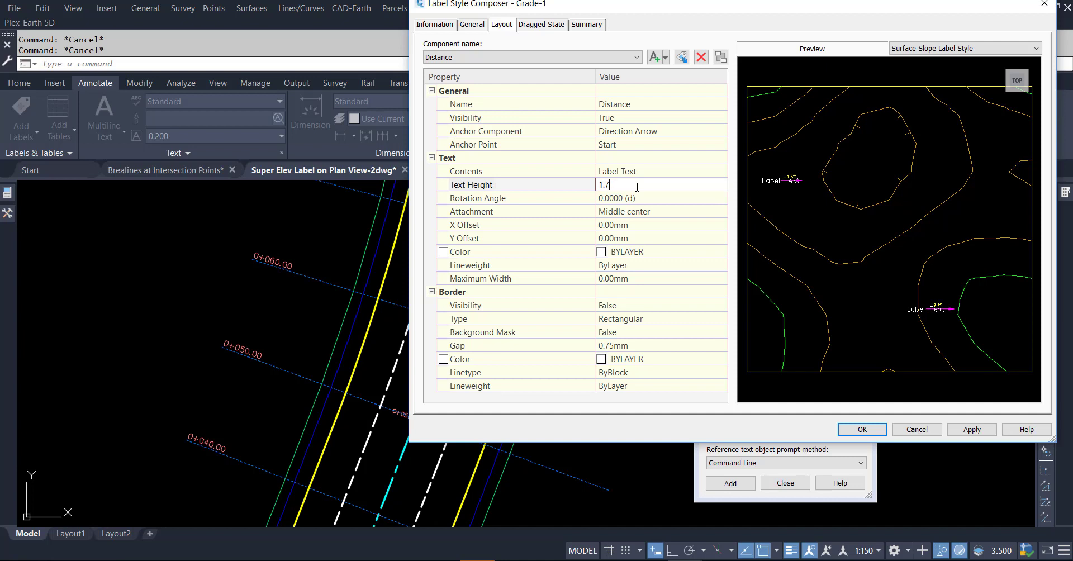
pyautogui.write('5')
pyautogui.click(643, 224)
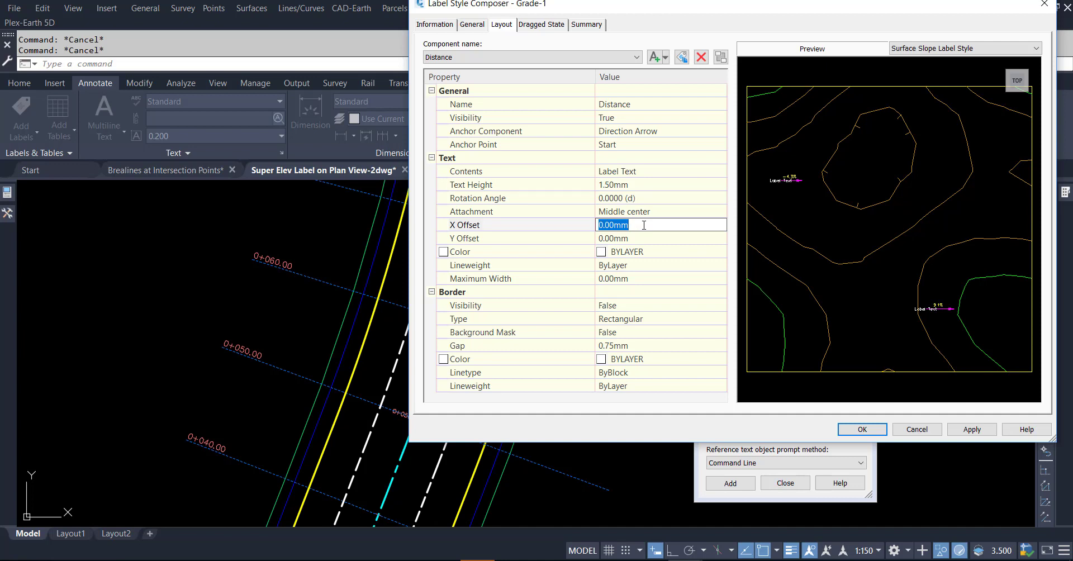
pyautogui.write('-1')
pyautogui.click(662, 237)
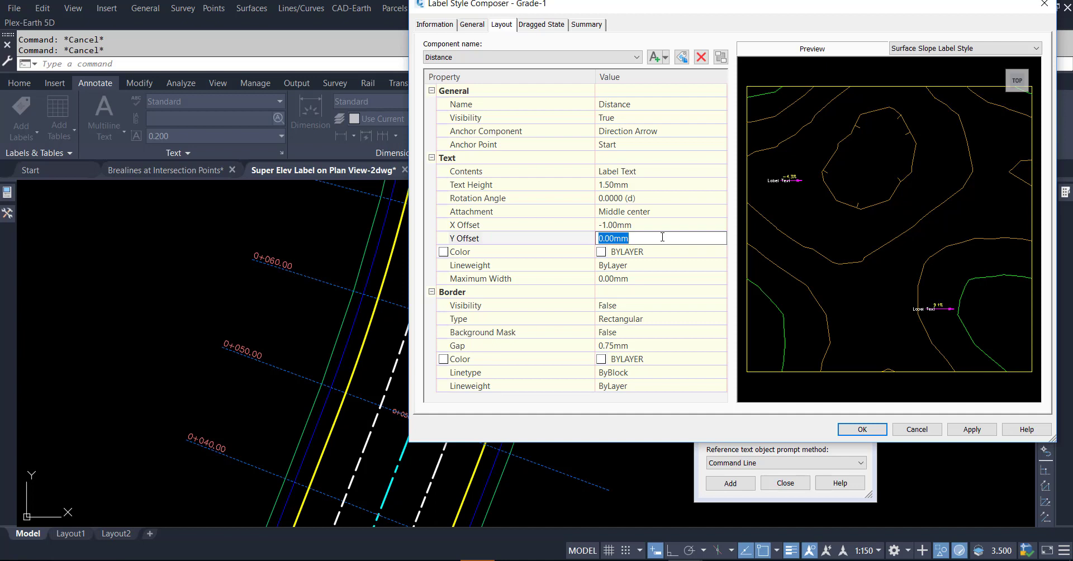
pyautogui.write('-2')
pyautogui.press('Return')
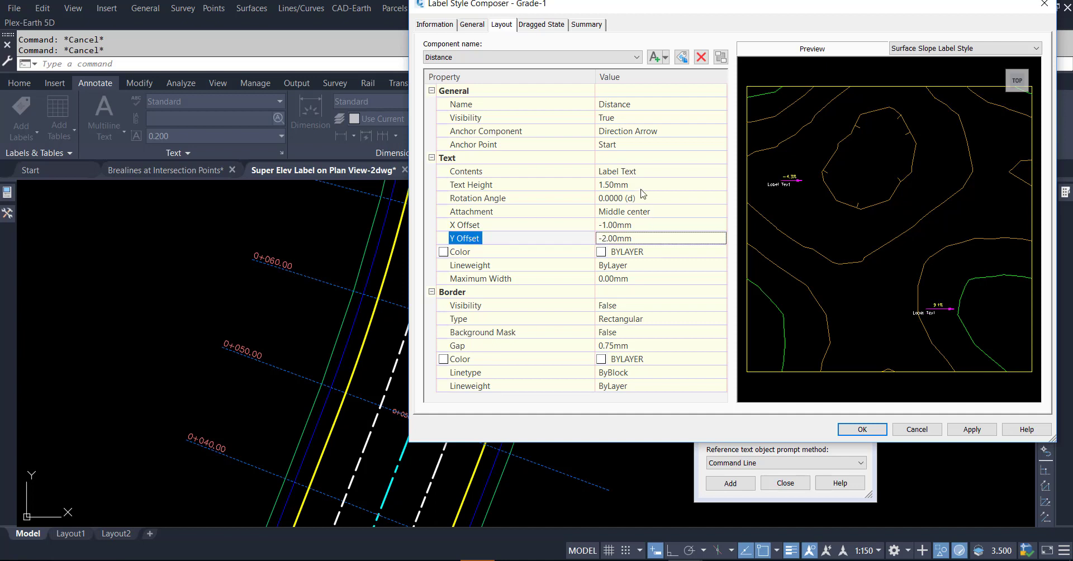
# Set the Distance component's anchor point to the Middle of the direction arrow.
pyautogui.click(635, 147)
pyautogui.click(632, 145)
pyautogui.click(628, 170)
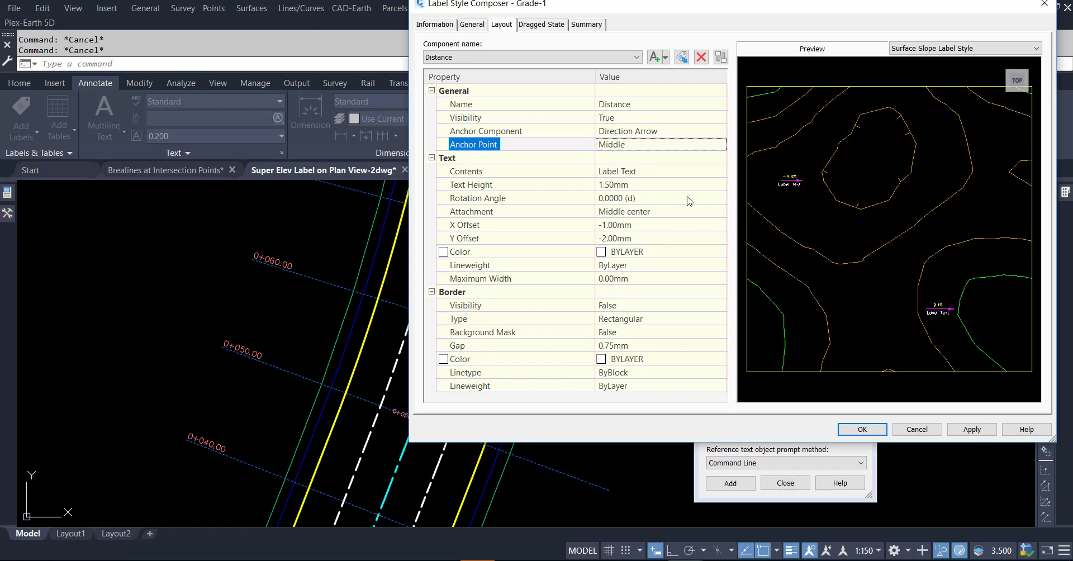
# Replace the Distance component's placeholder text with the Surface Slope Distance property at 0.01 precision.
pyautogui.click(687, 173)
pyautogui.click(719, 171)
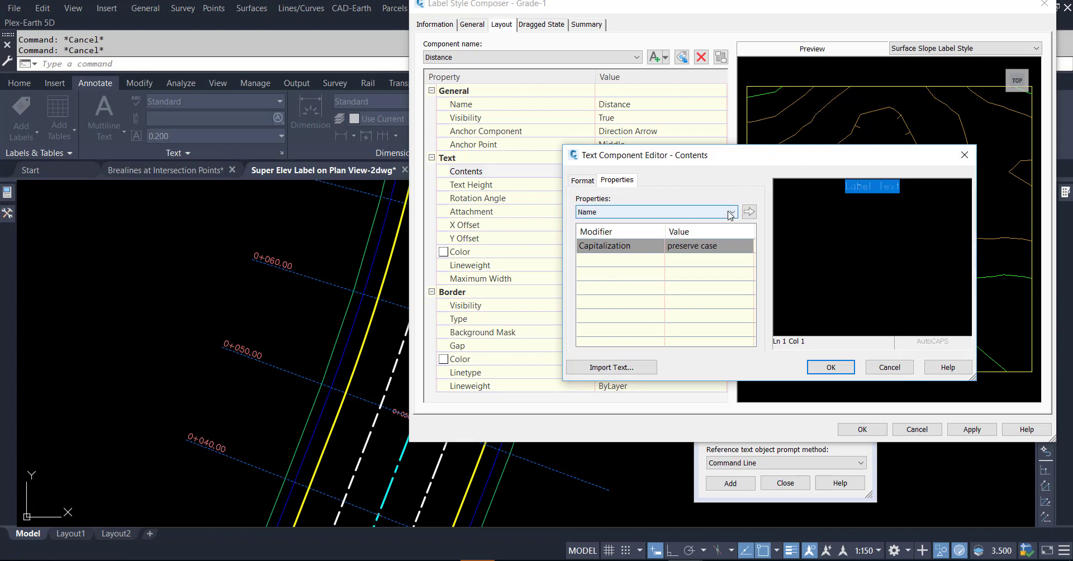
pyautogui.click(730, 215)
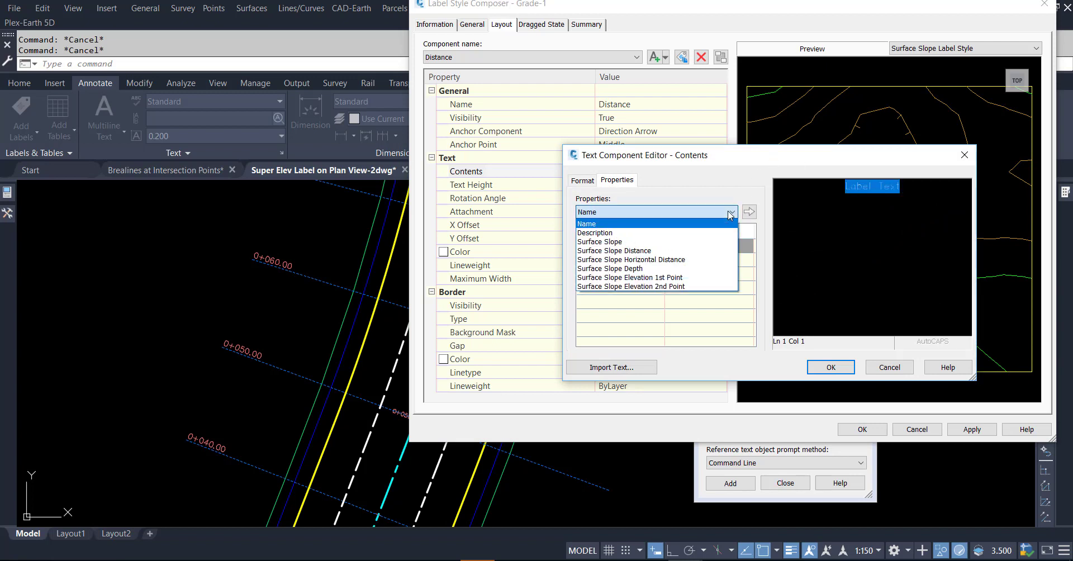
pyautogui.click(716, 250)
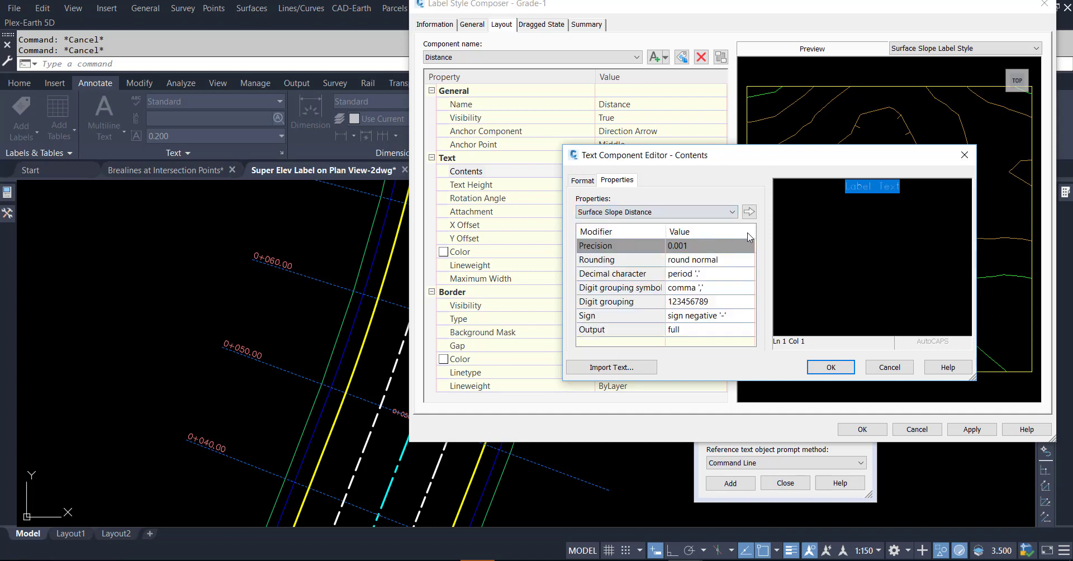
pyautogui.click(707, 245)
pyautogui.click(707, 245)
pyautogui.click(706, 279)
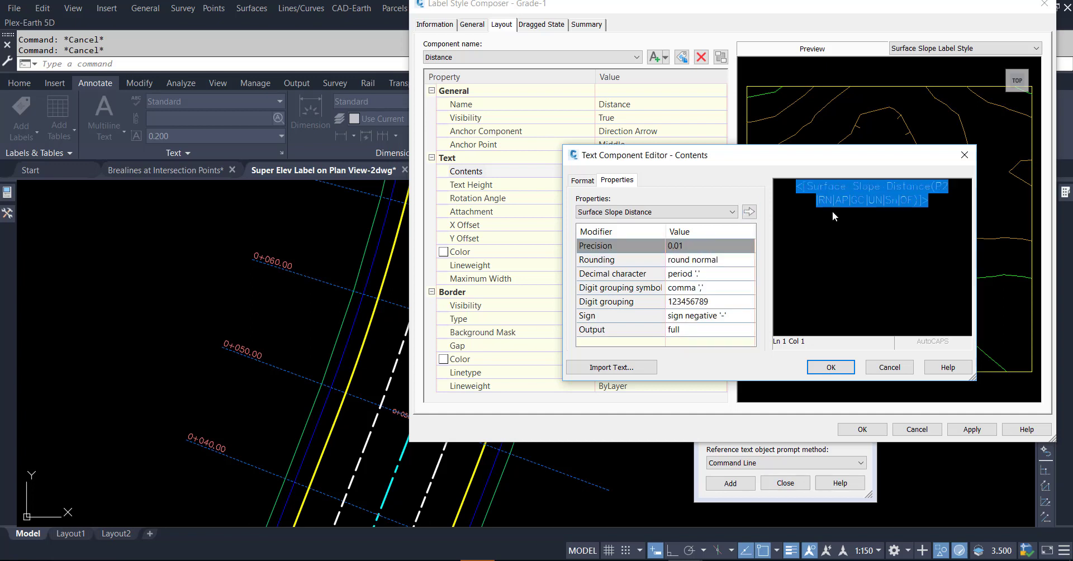
# Color the Distance component's text contents green, then apply and save the Grade-1 label style.
pyautogui.click(584, 181)
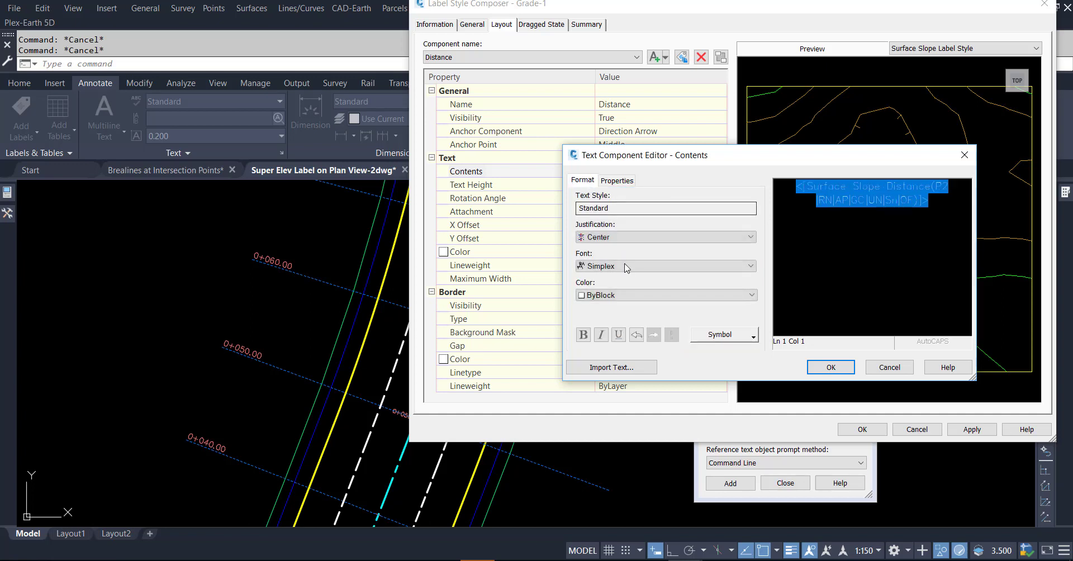
pyautogui.click(618, 295)
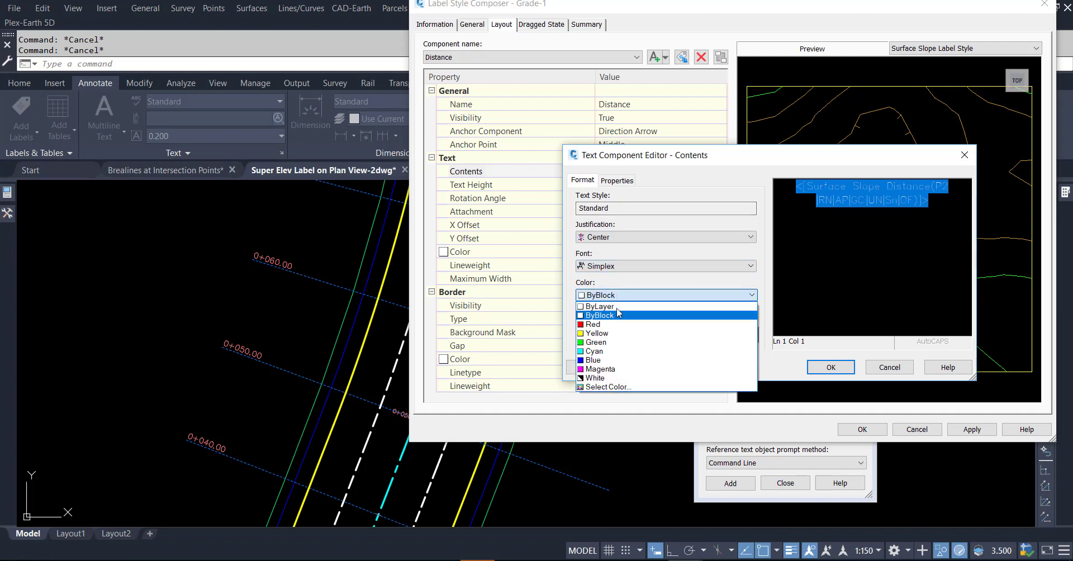
pyautogui.click(621, 343)
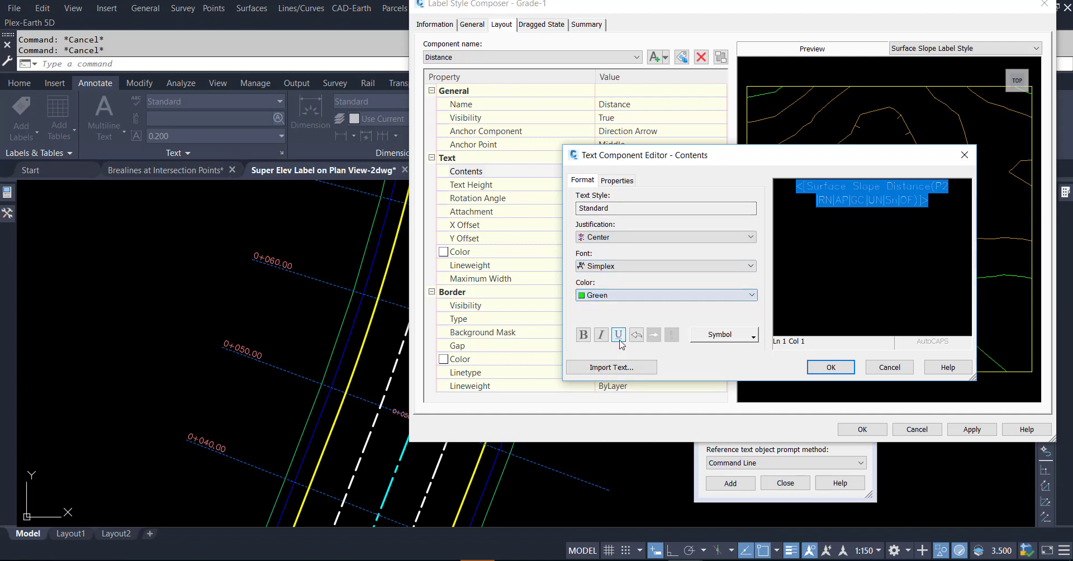
pyautogui.click(823, 369)
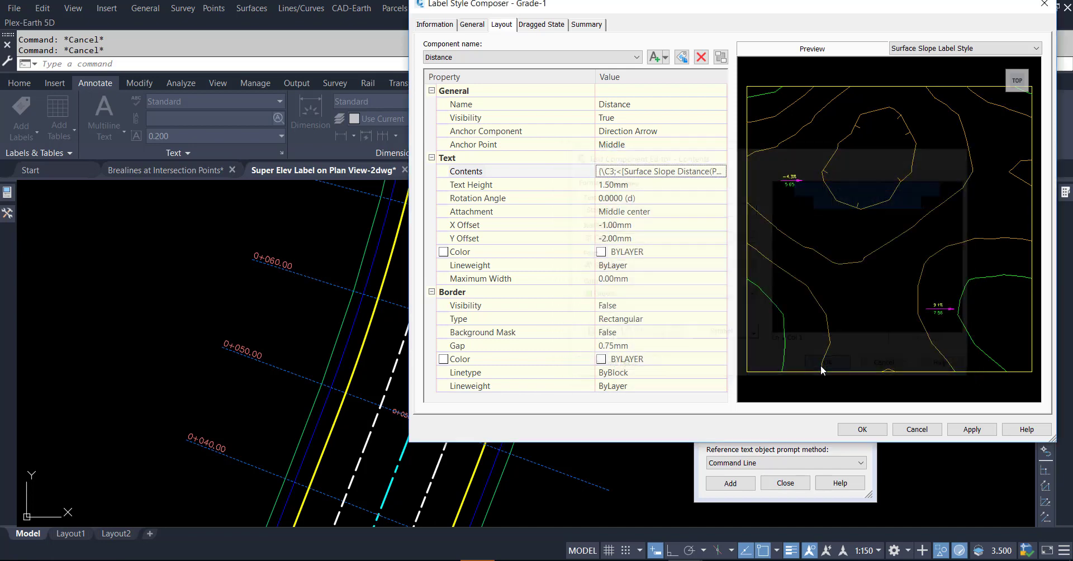
pyautogui.click(960, 431)
pyautogui.click(862, 429)
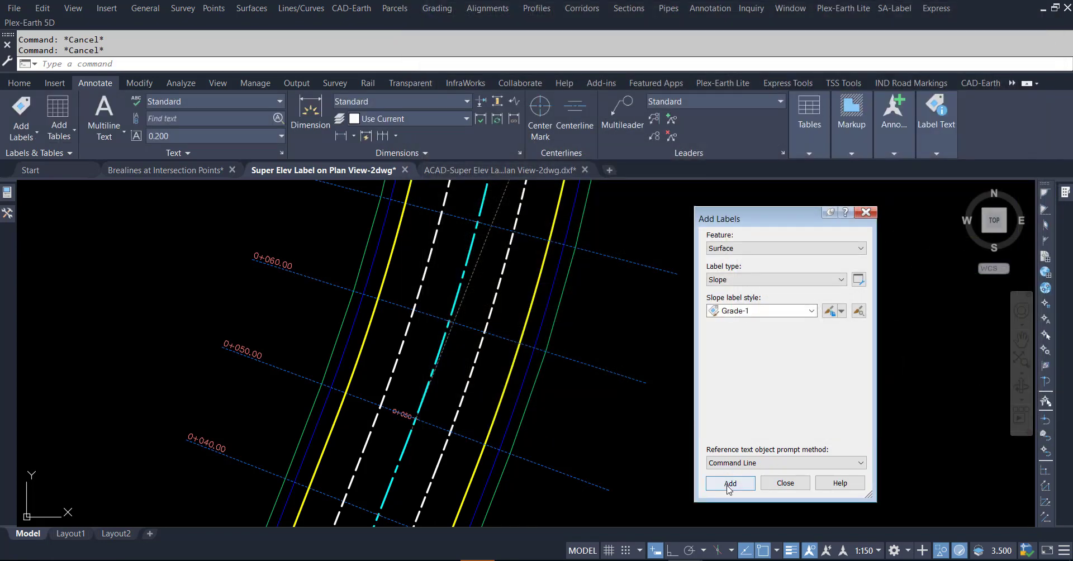
# Draw a line along the 0+050 sample line from its centerline intersection to its intersection with the white dashed line to the right.
pyautogui.click(730, 483)
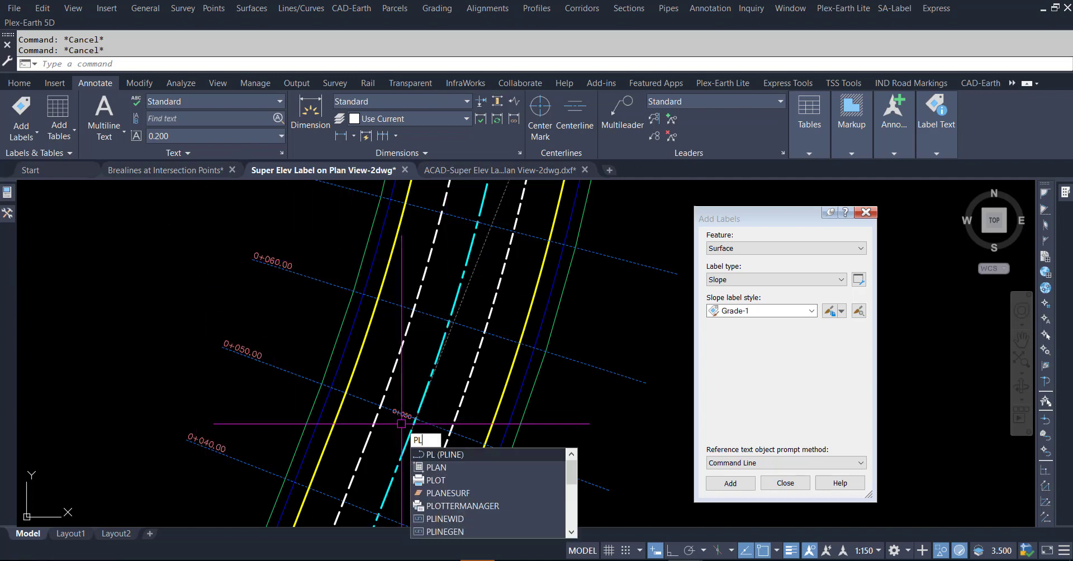
pyautogui.press('BackSpace')
pyautogui.press('BackSpace')
pyautogui.write('L')
pyautogui.press('Return')
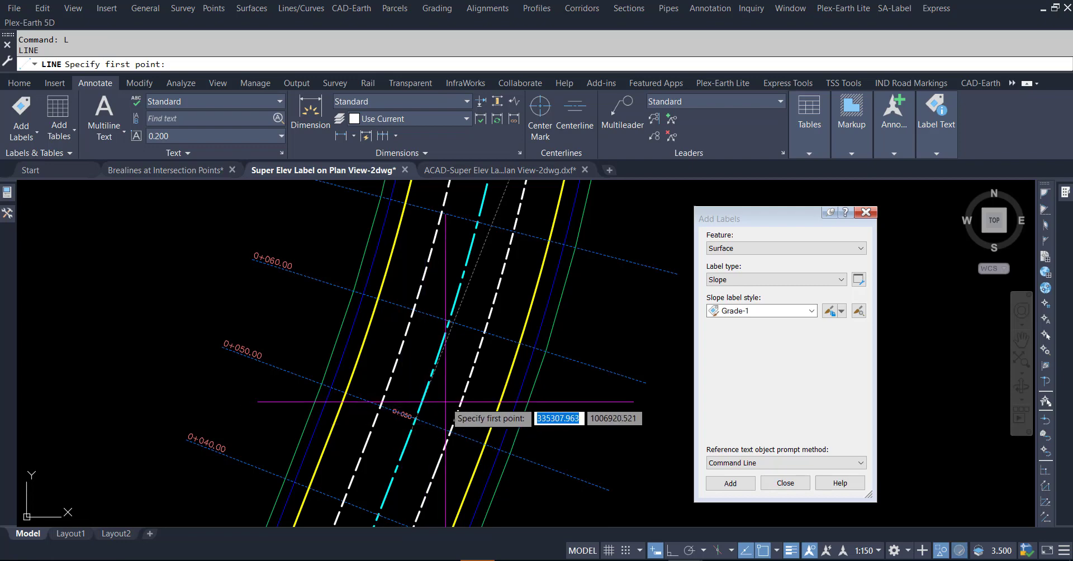
pyautogui.scroll(3, 430, 453)
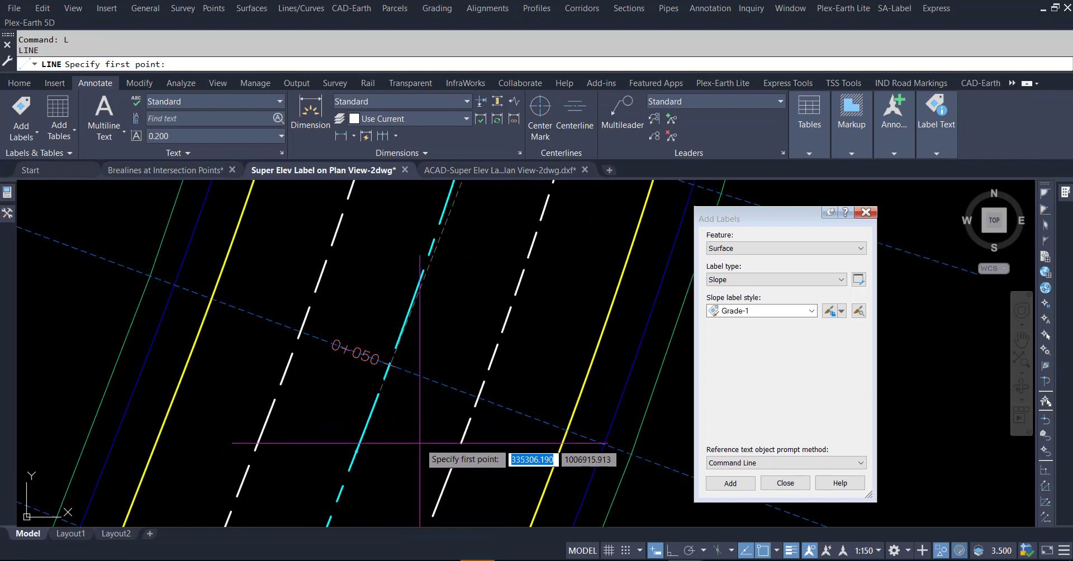
pyautogui.keyDown('shift'); pyautogui.rightClick(417, 439); pyautogui.keyUp('shift')
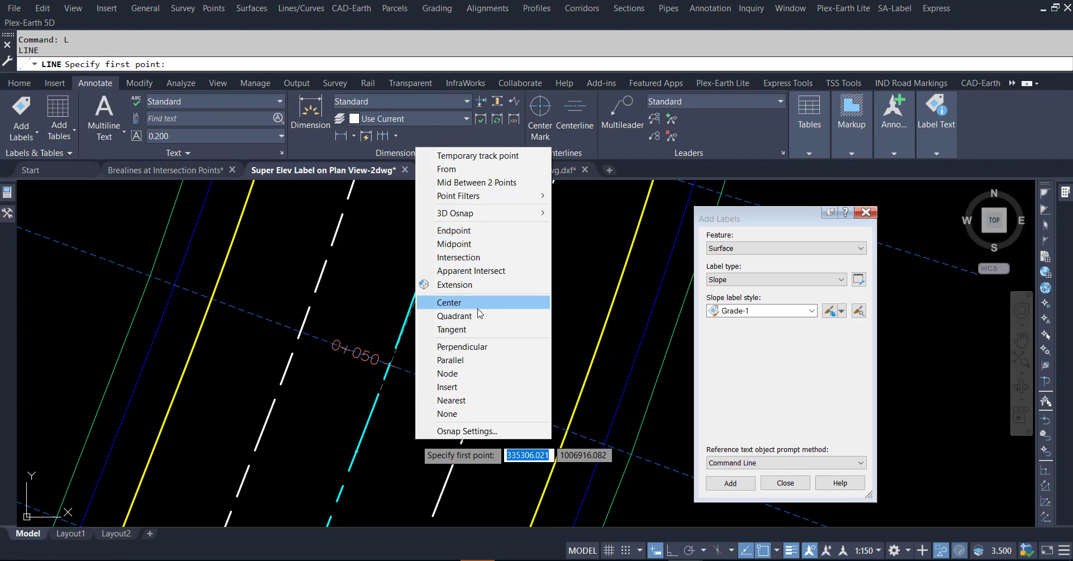
pyautogui.click(458, 257)
pyautogui.click(391, 366)
pyautogui.keyDown('shift'); pyautogui.rightClick(438, 420); pyautogui.keyUp('shift')
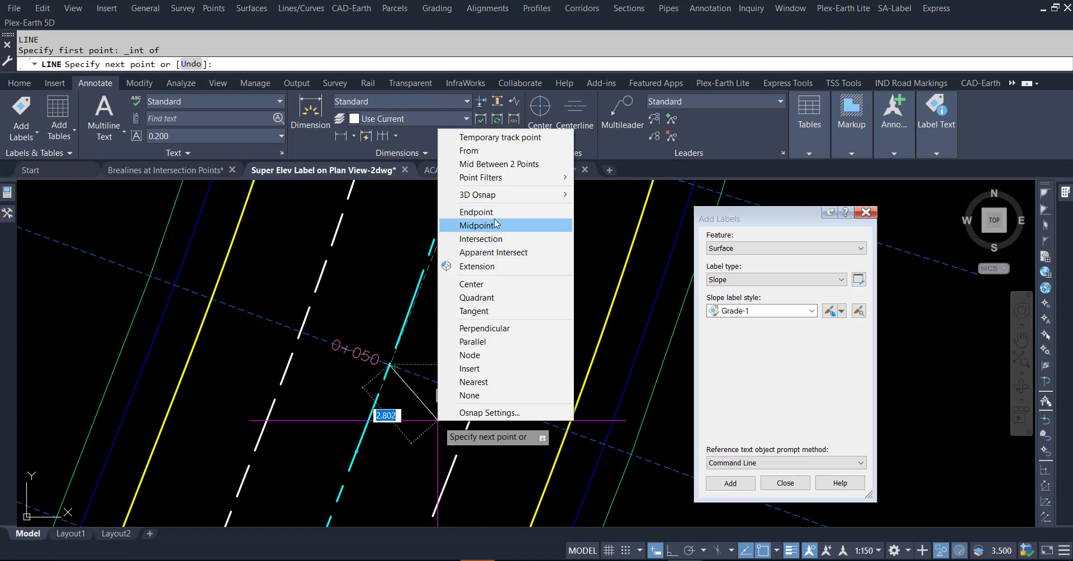
pyautogui.click(494, 239)
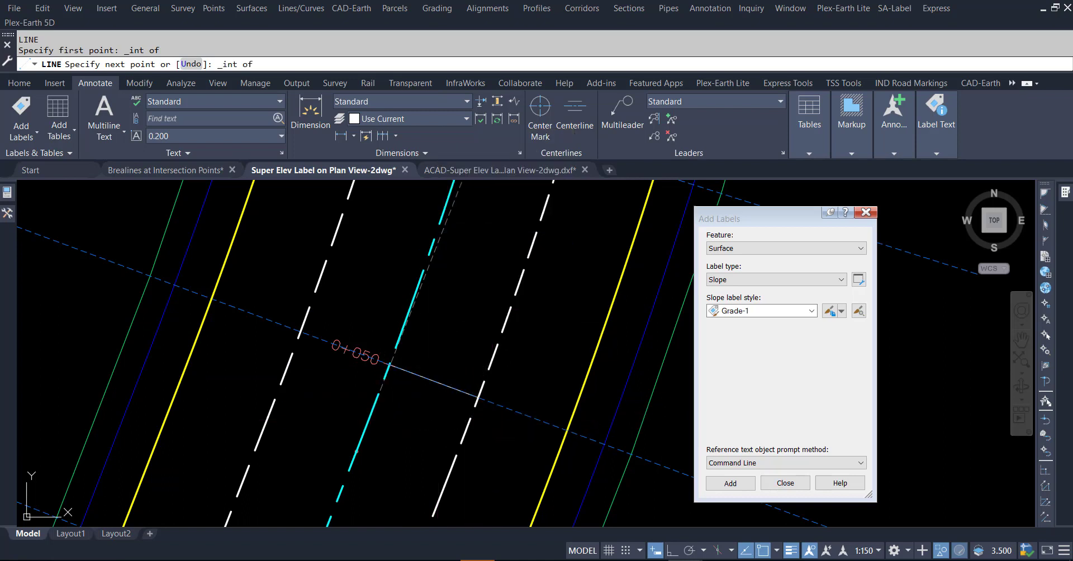
pyautogui.click(476, 396)
pyautogui.rightClick(475, 396)
pyautogui.click(491, 405)
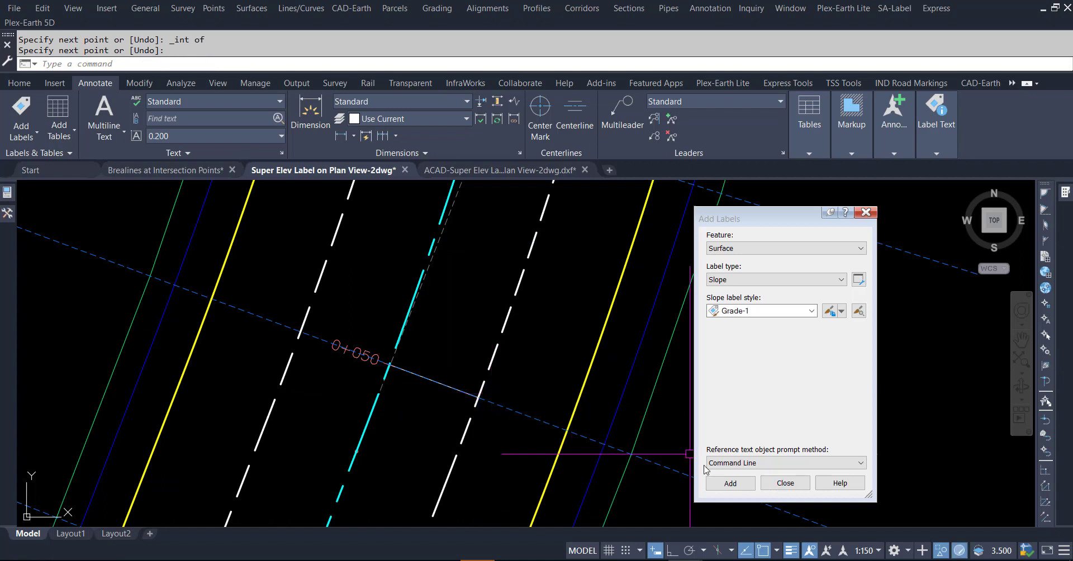
# Add a two-point Grade-1 slope label on the Top surface between the two endpoints of the line at station 0+050.
pyautogui.click(731, 483)
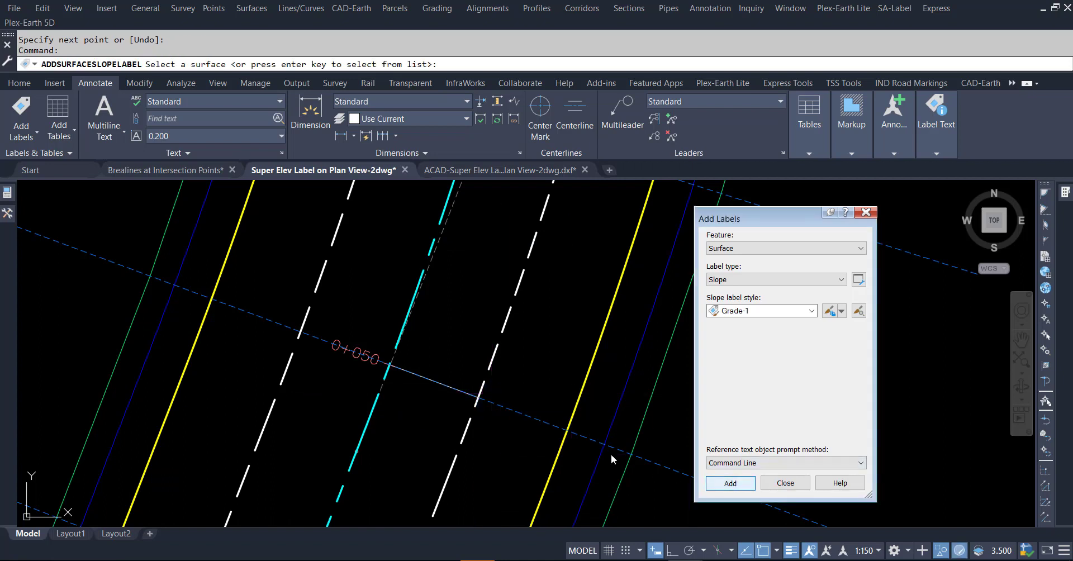
pyautogui.click(450, 389)
pyautogui.click(494, 441)
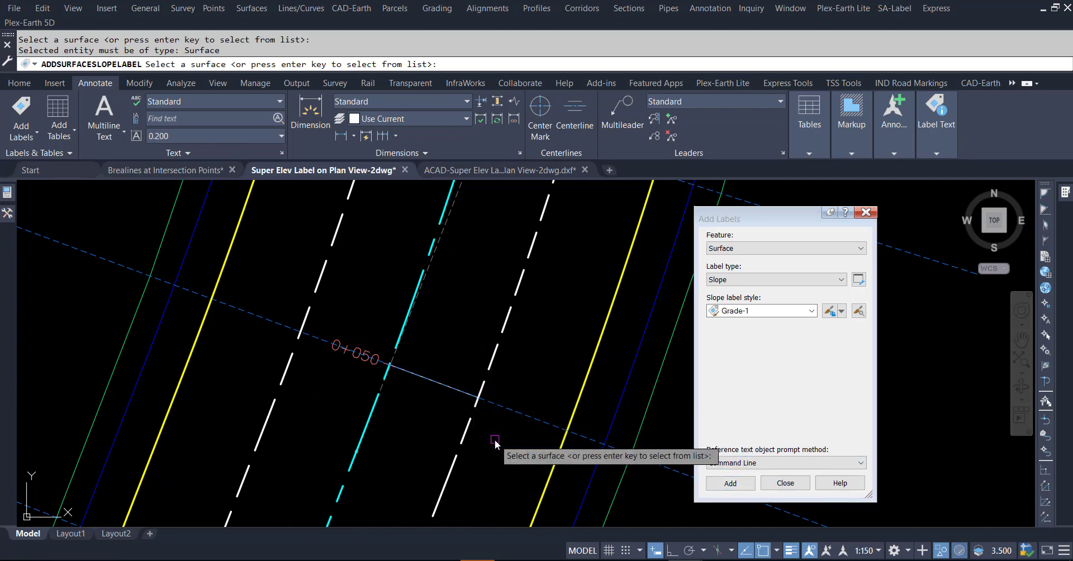
pyautogui.press('Return')
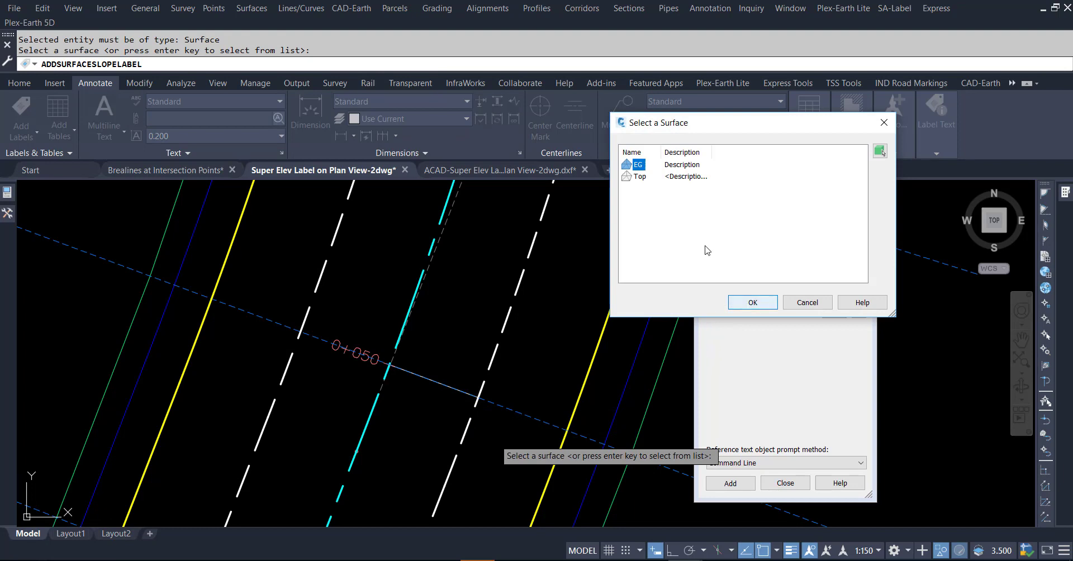
pyautogui.click(744, 305)
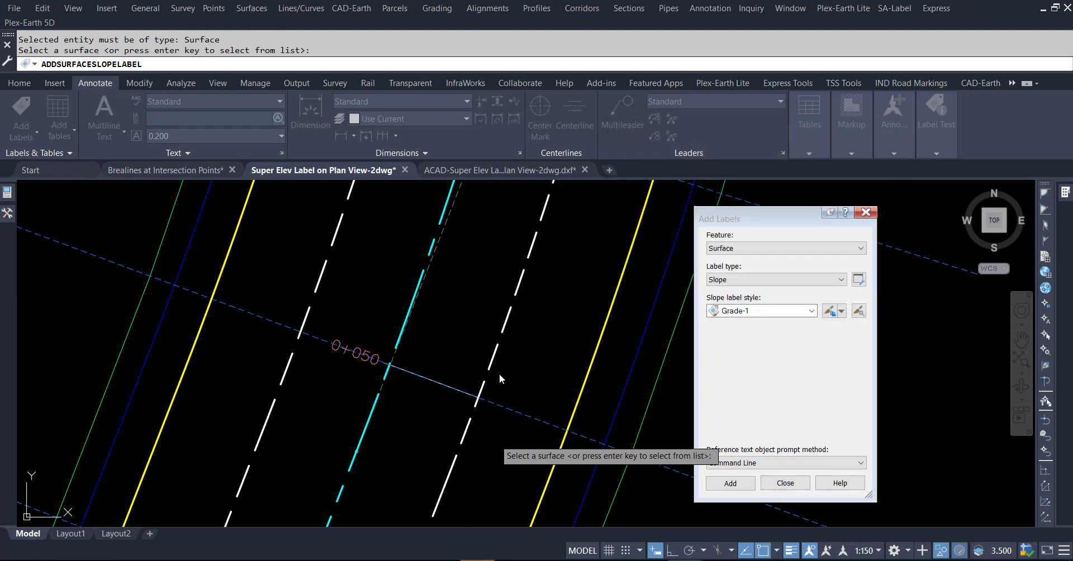
pyautogui.click(510, 396)
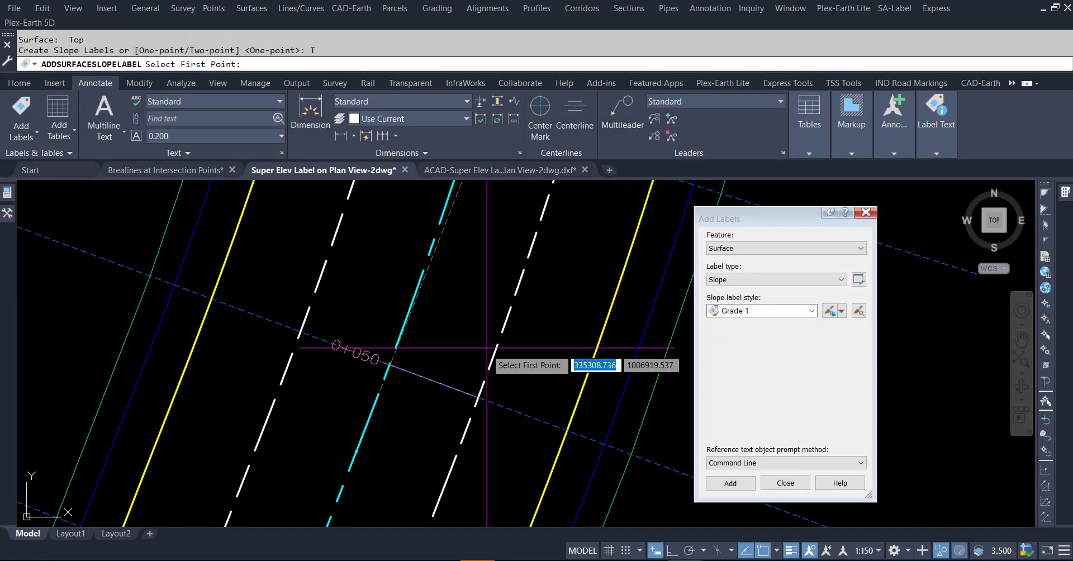
pyautogui.click(389, 364)
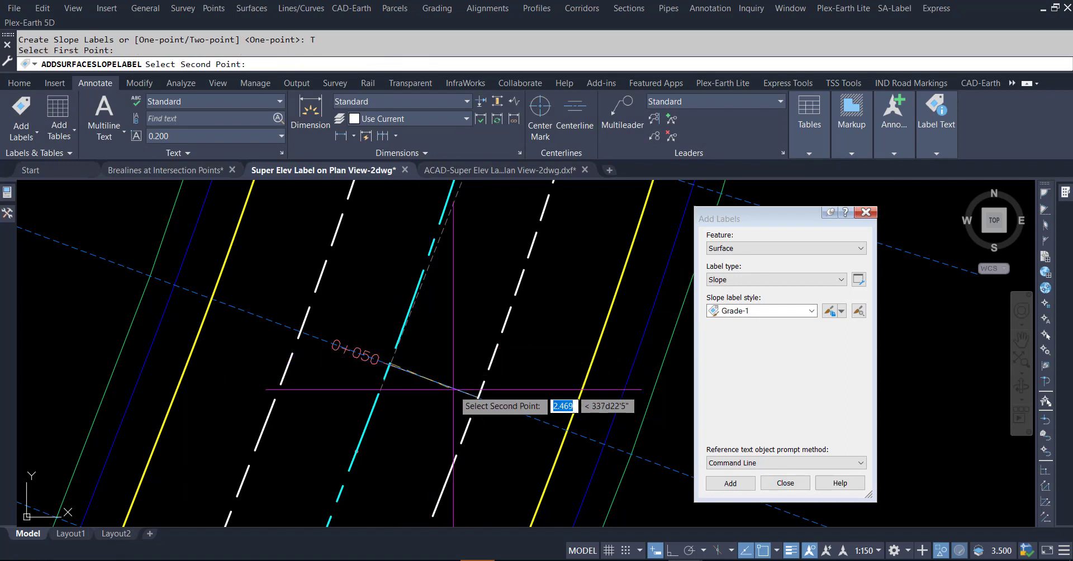
pyautogui.click(477, 398)
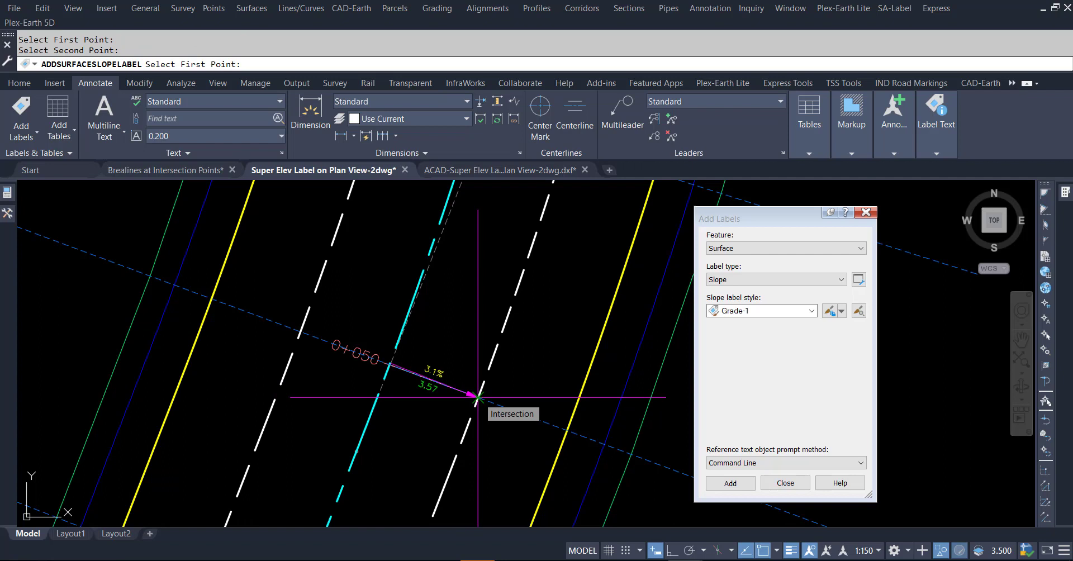
pyautogui.press('Return')
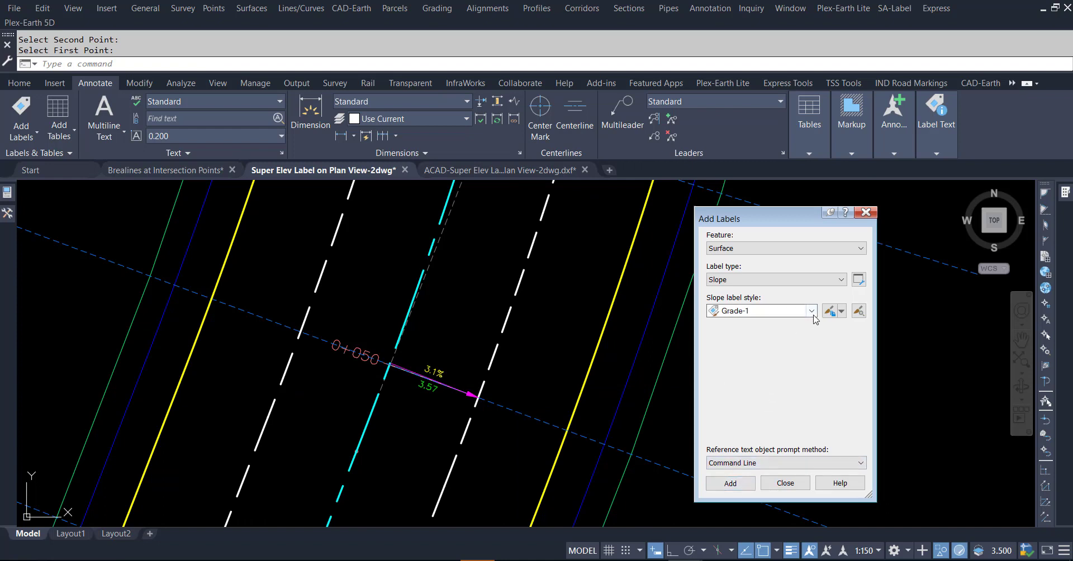
# Create a child of the Grade-1 slope label style and set its Slope component's Surface Slope precision to 0.001.
pyautogui.click(839, 312)
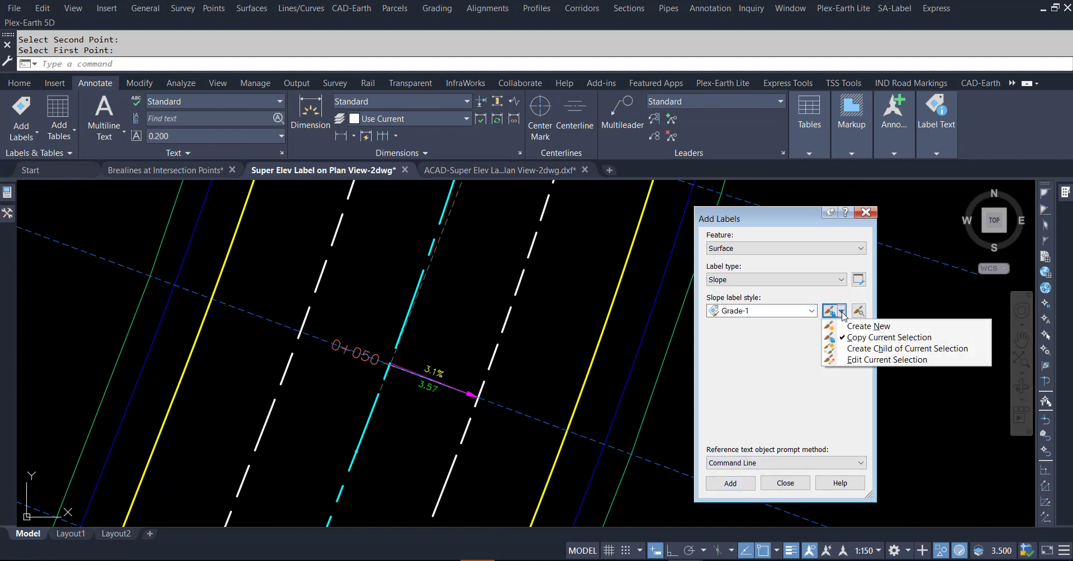
pyautogui.click(860, 350)
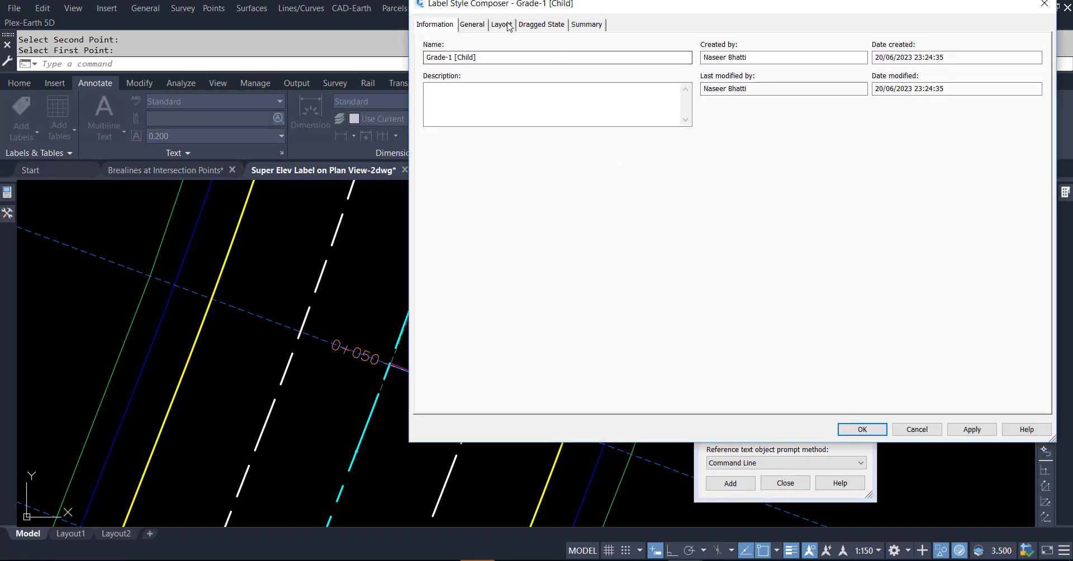
pyautogui.click(509, 25)
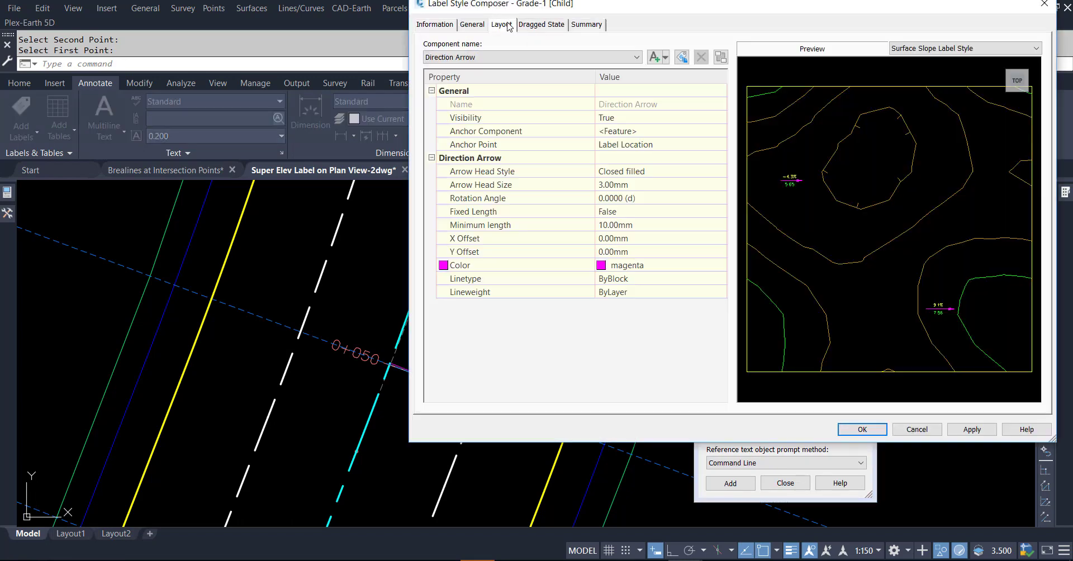
pyautogui.click(493, 57)
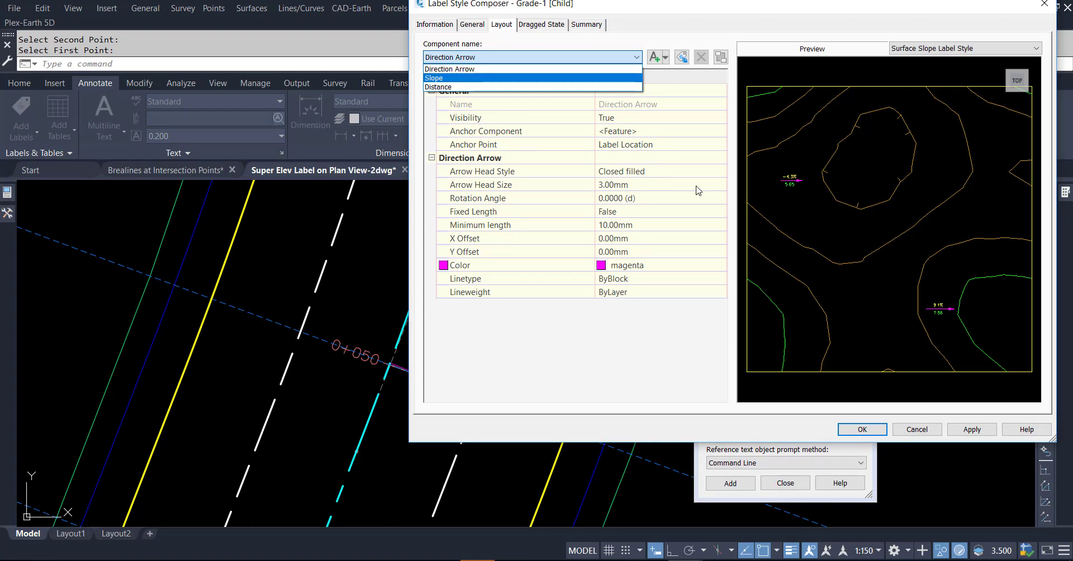
pyautogui.press('Return')
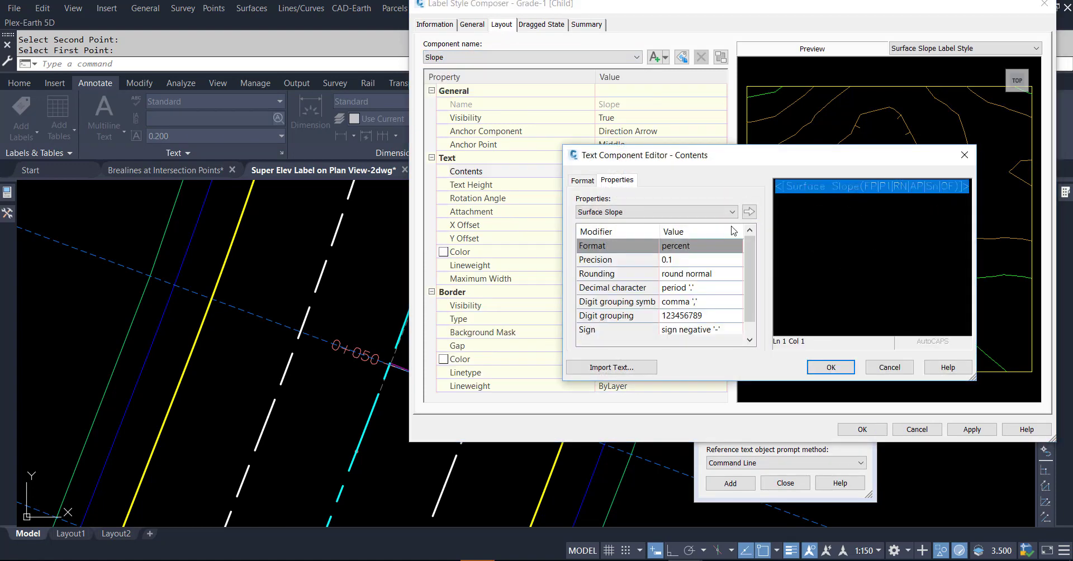
pyautogui.click(672, 258)
pyautogui.click(686, 259)
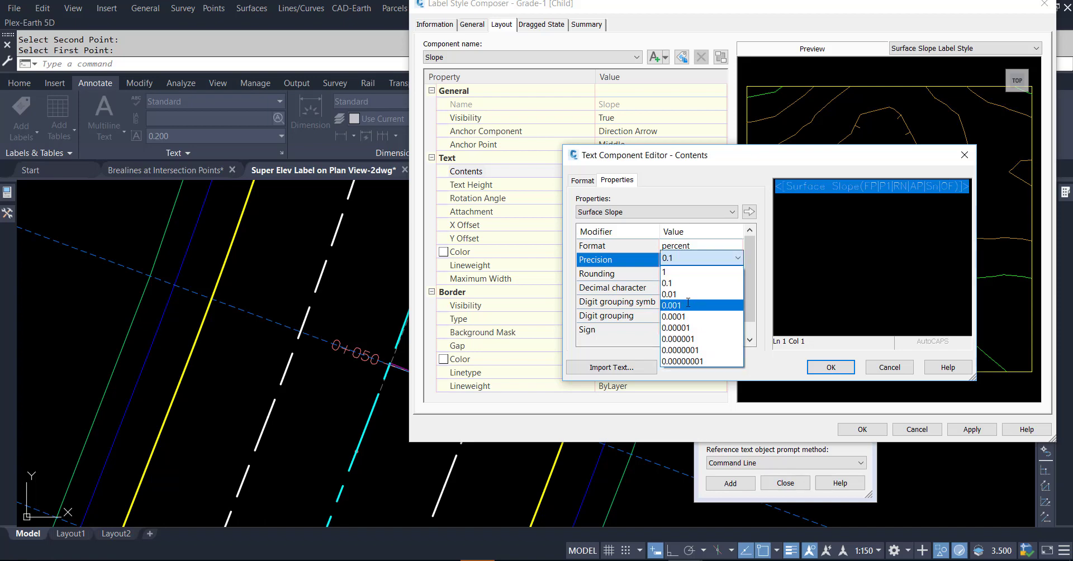
pyautogui.click(681, 305)
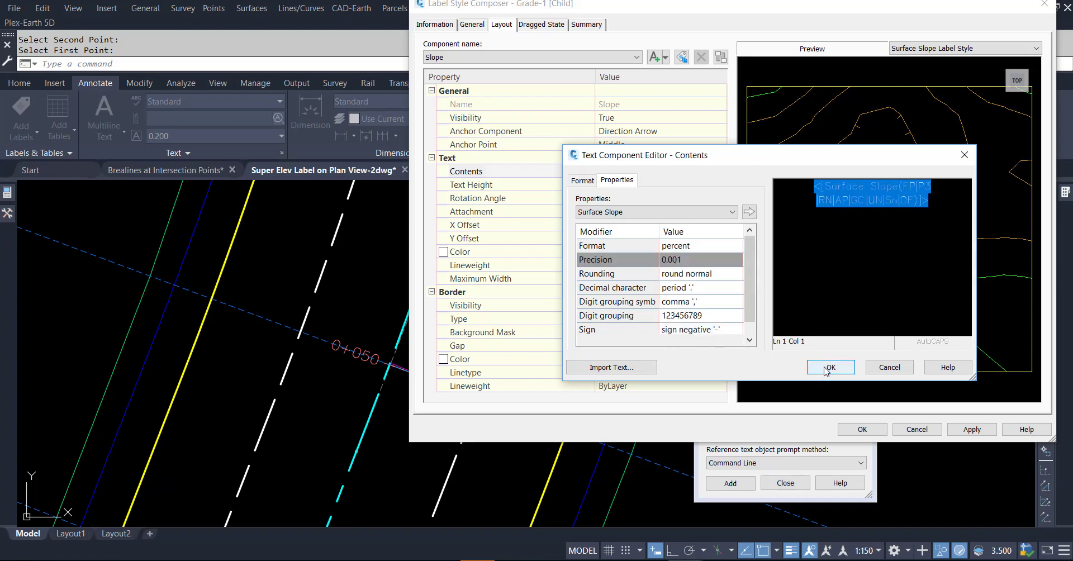
pyautogui.click(826, 368)
pyautogui.click(862, 429)
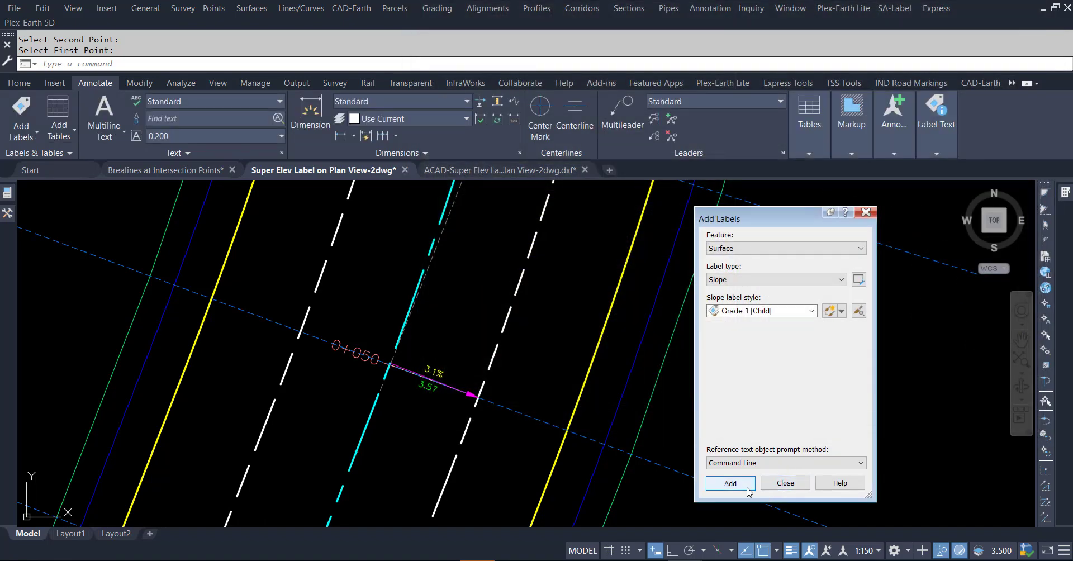
# Add a two-point Grade-1 [Child] slope label on the Top surface at station 0+050, from the centerline intersection to the white dashed line intersection.
pyautogui.click(749, 491)
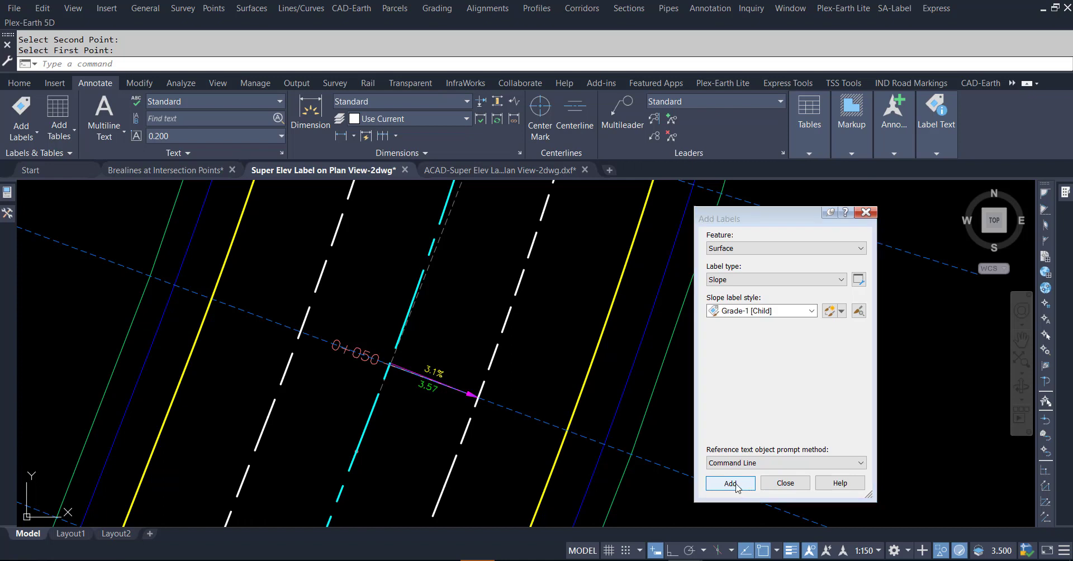
pyautogui.press('Escape')
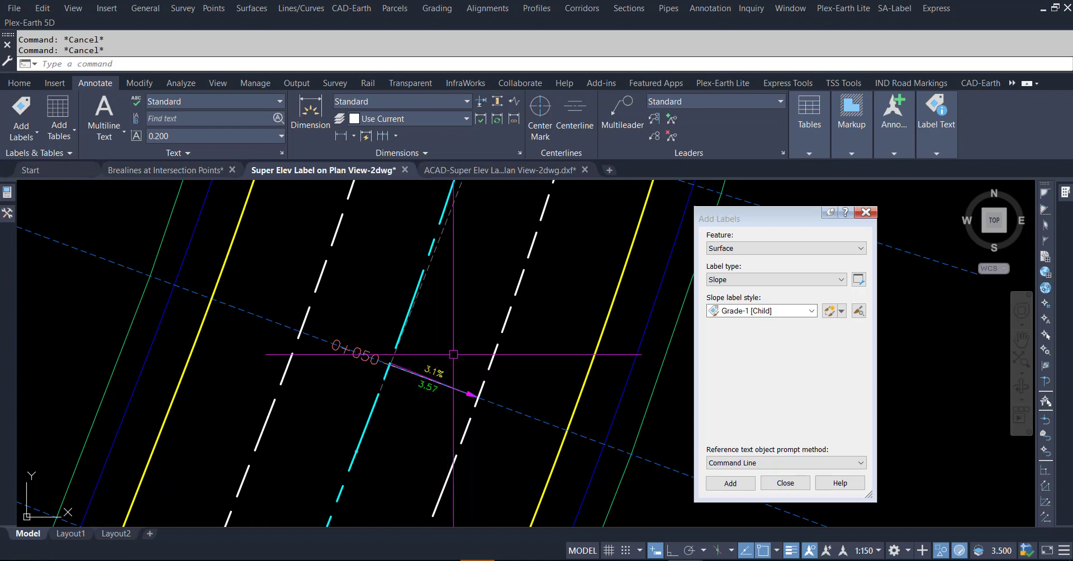
pyautogui.click(730, 484)
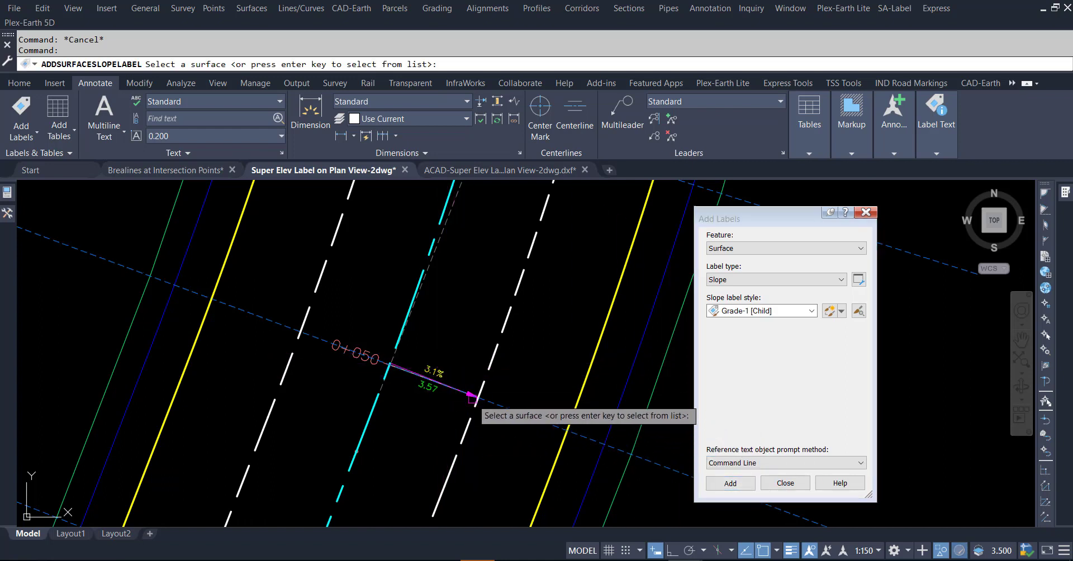
pyautogui.click(461, 392)
pyautogui.click(508, 456)
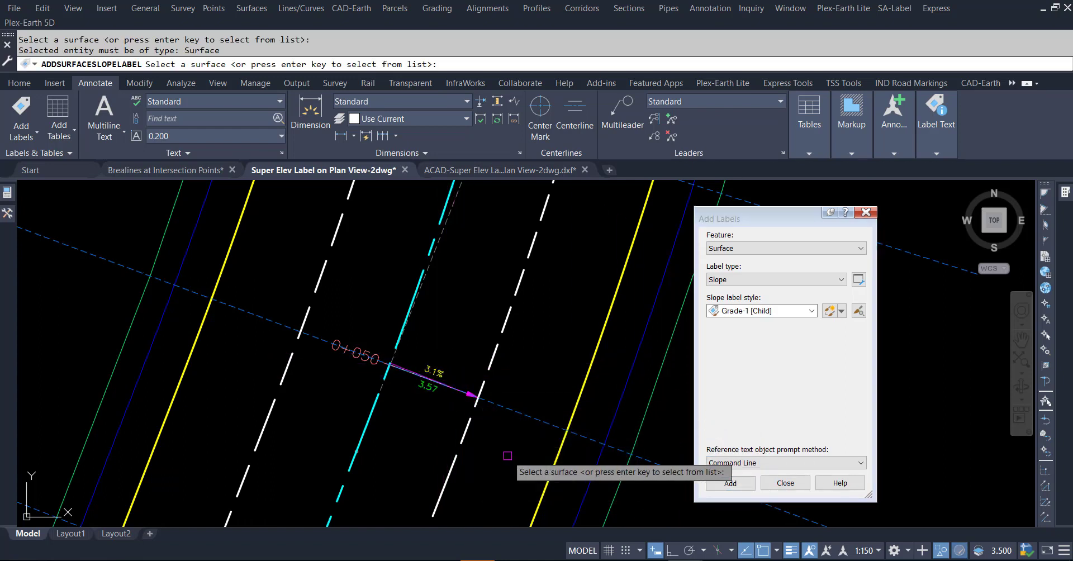
pyautogui.press('Return')
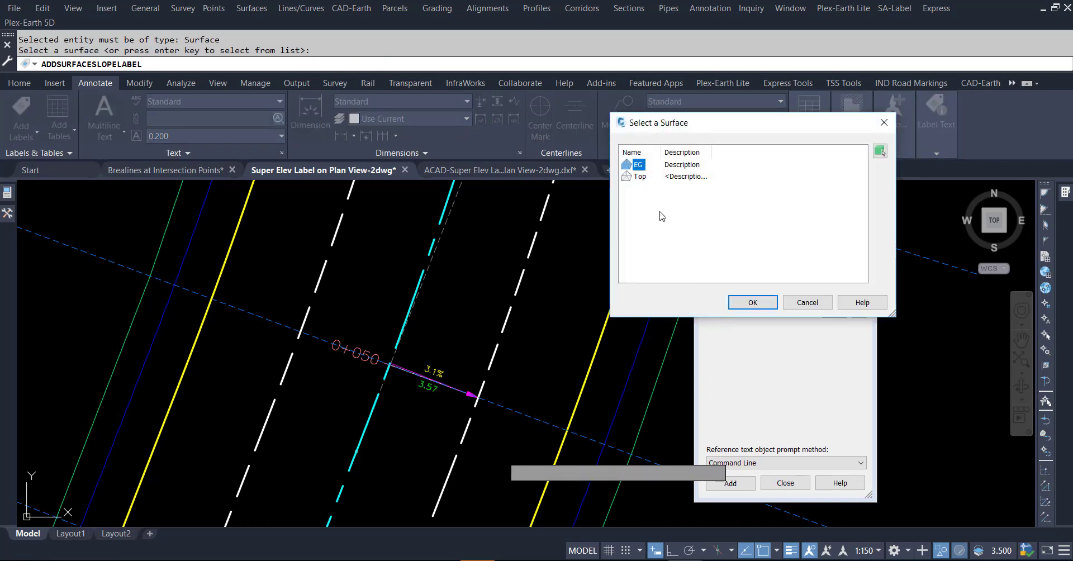
pyautogui.press('Return')
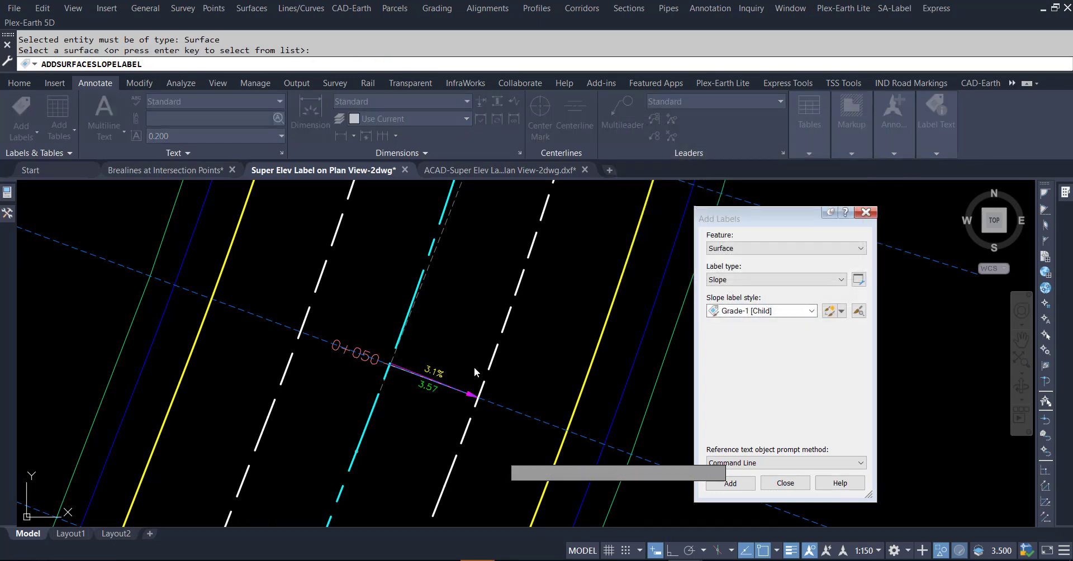
pyautogui.click(488, 426)
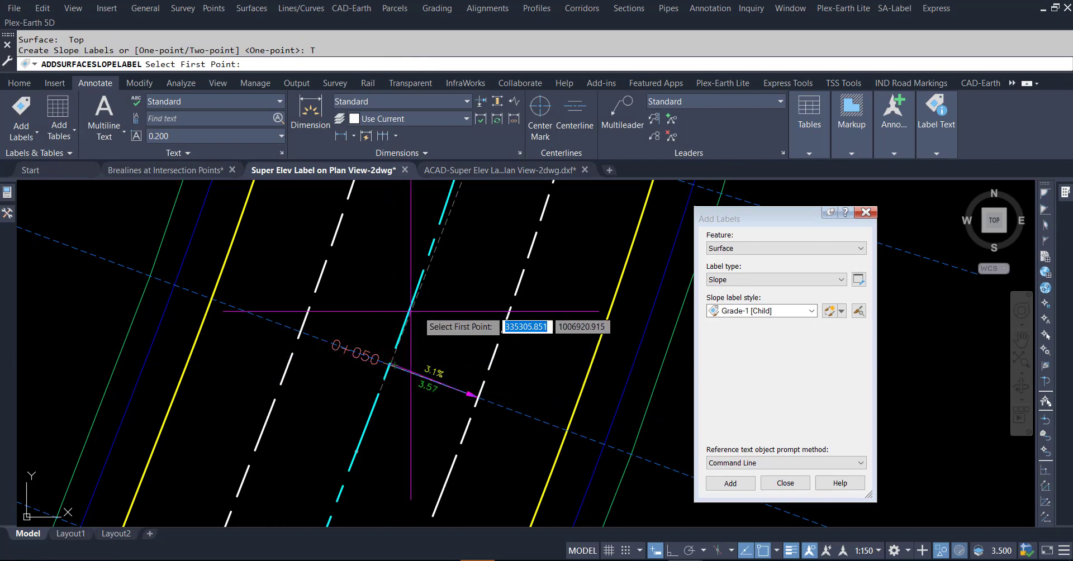
pyautogui.keyDown('shift'); pyautogui.rightClick(432, 310); pyautogui.keyUp('shift')
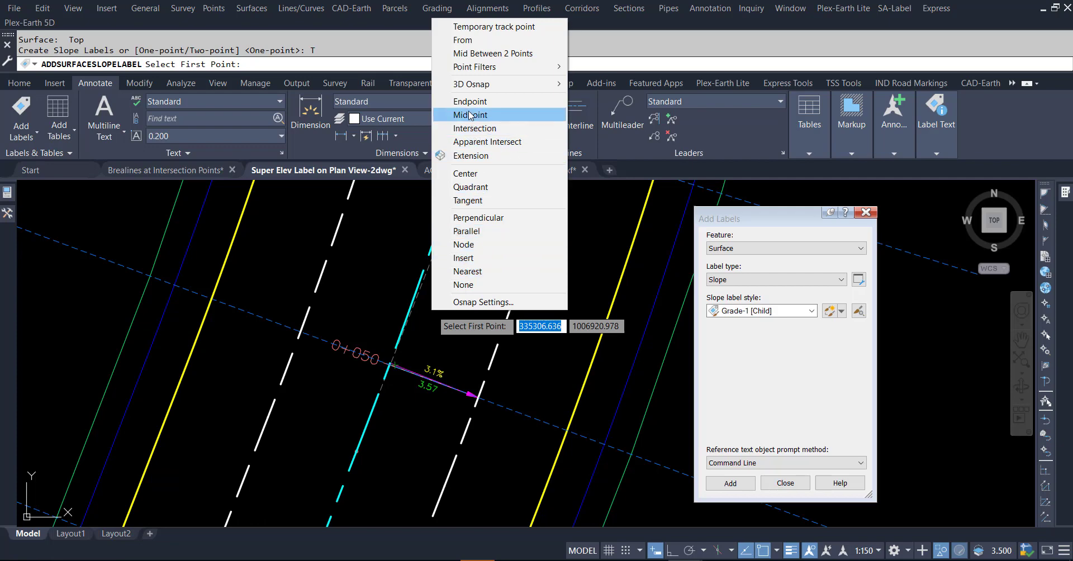
pyautogui.click(471, 135)
pyautogui.click(392, 364)
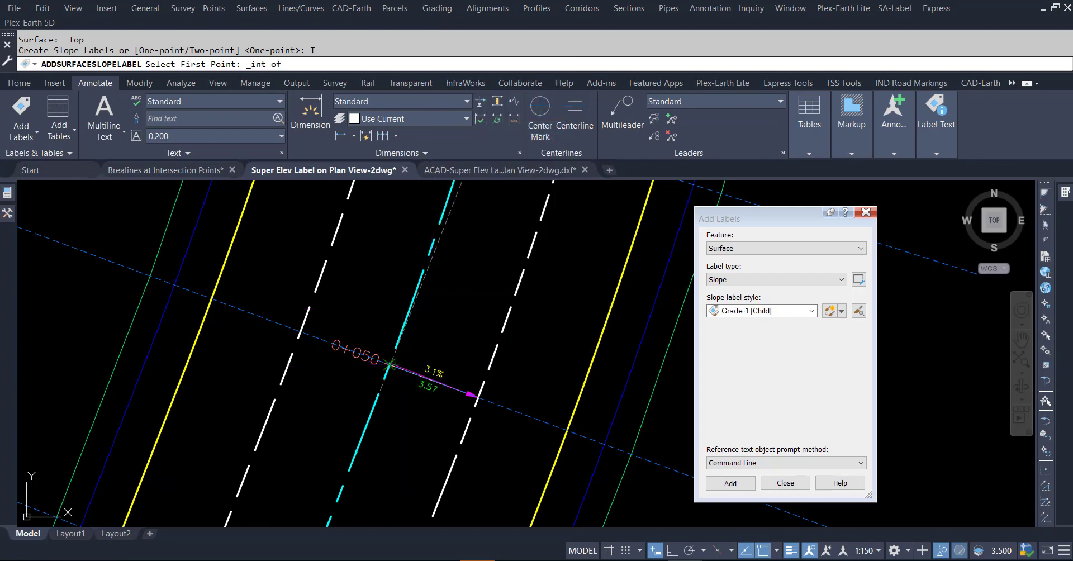
pyautogui.keyDown('shift'); pyautogui.rightClick(407, 420); pyautogui.keyUp('shift')
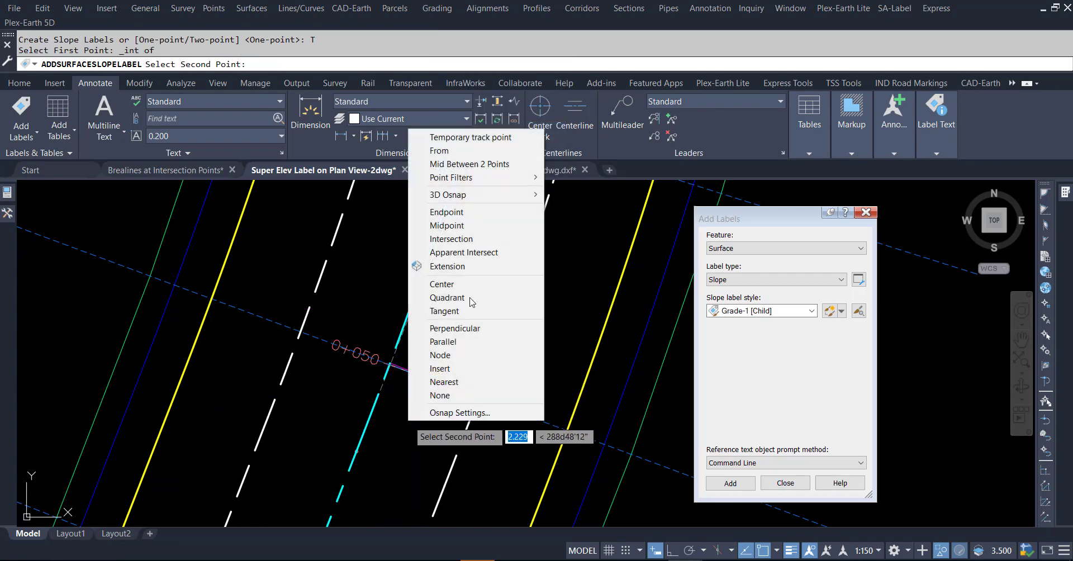
pyautogui.click(468, 238)
pyautogui.click(478, 397)
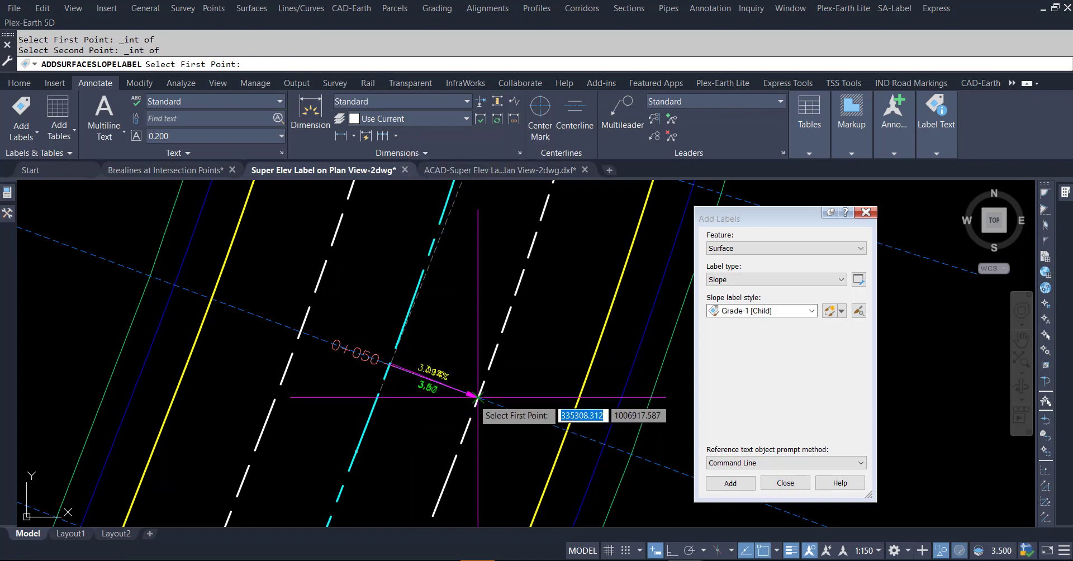
pyautogui.press('Escape')
pyautogui.press('Escape')
pyautogui.press('Escape')
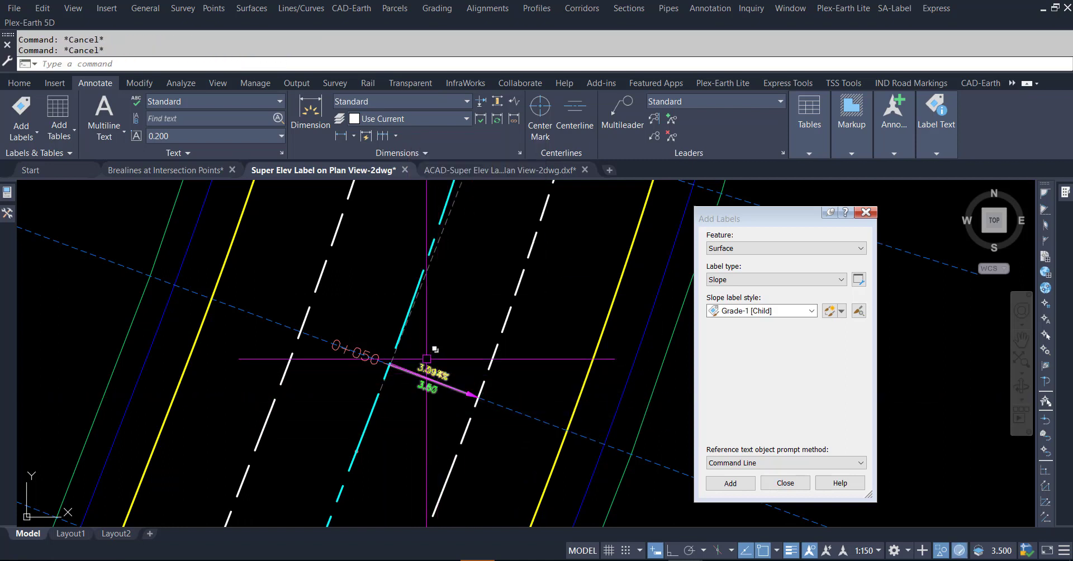
# Delete the line and both slope labels at station 0+050, then close the Add Labels dialog.
pyautogui.click(384, 329)
pyautogui.click(498, 435)
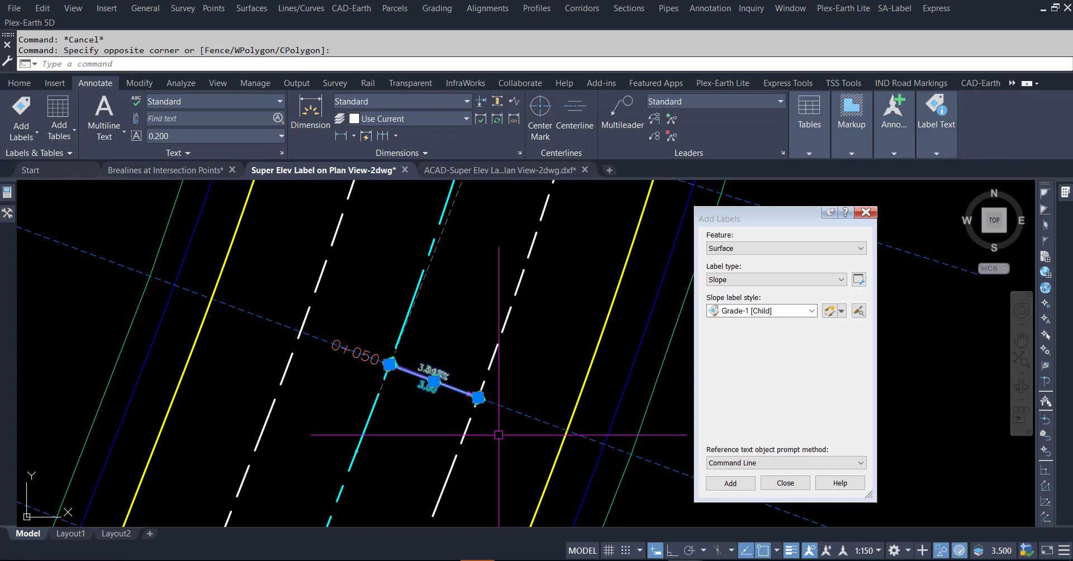
pyautogui.press('Delete')
pyautogui.click(785, 483)
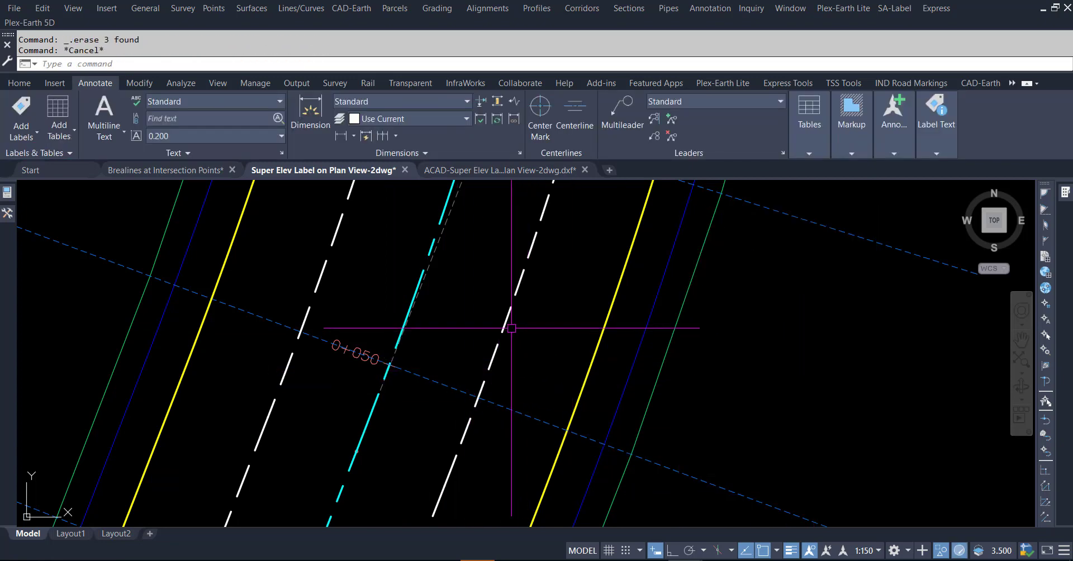
# In the Brealines at Intersection Points drawing, select every line similar to one orange cross line along the road and isolate them.
pyautogui.scroll(-4, 490, 354)
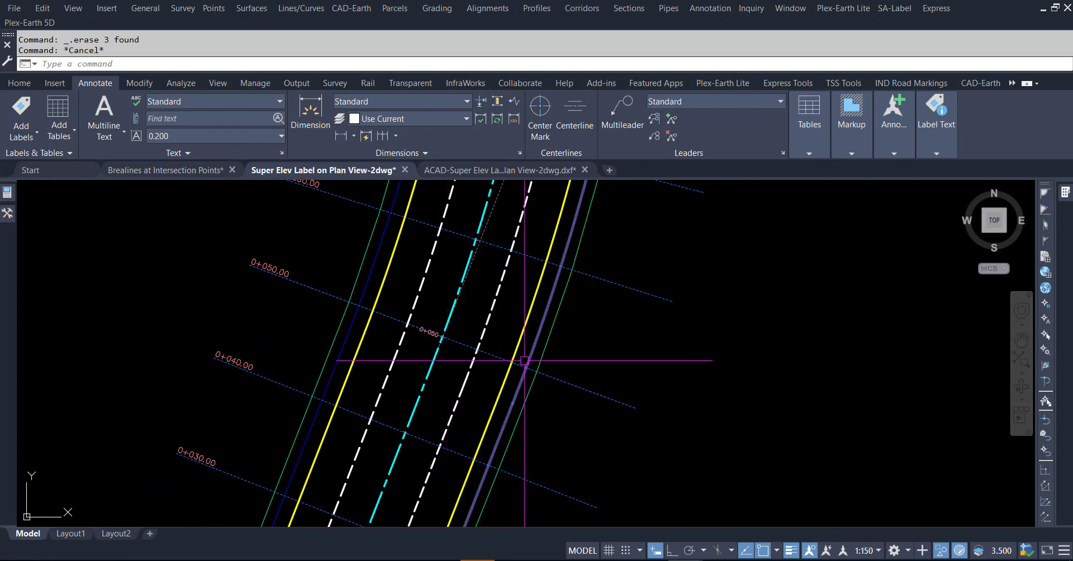
pyautogui.click(191, 171)
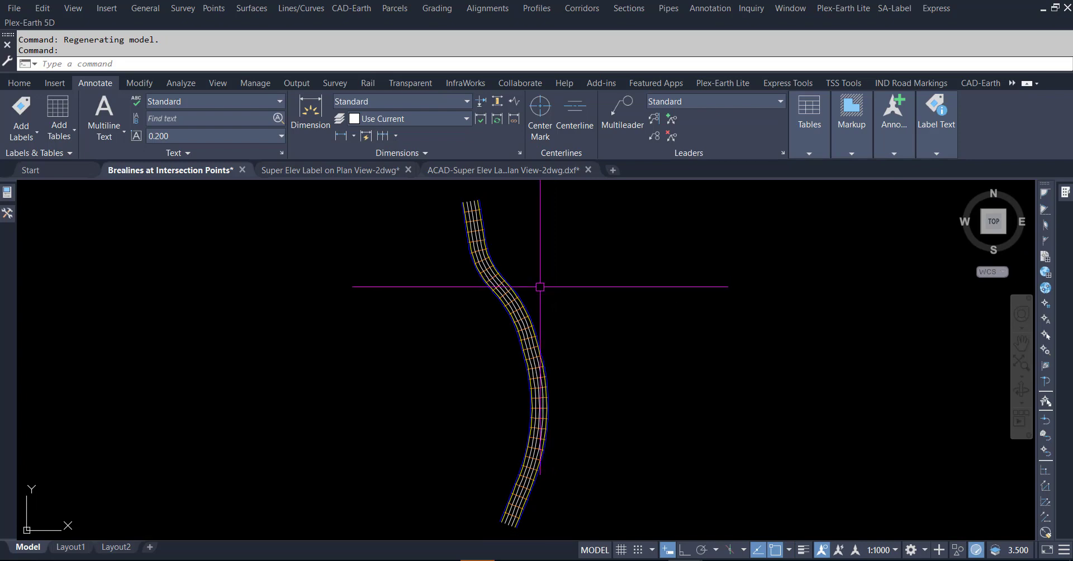
pyautogui.scroll(8, 491, 275)
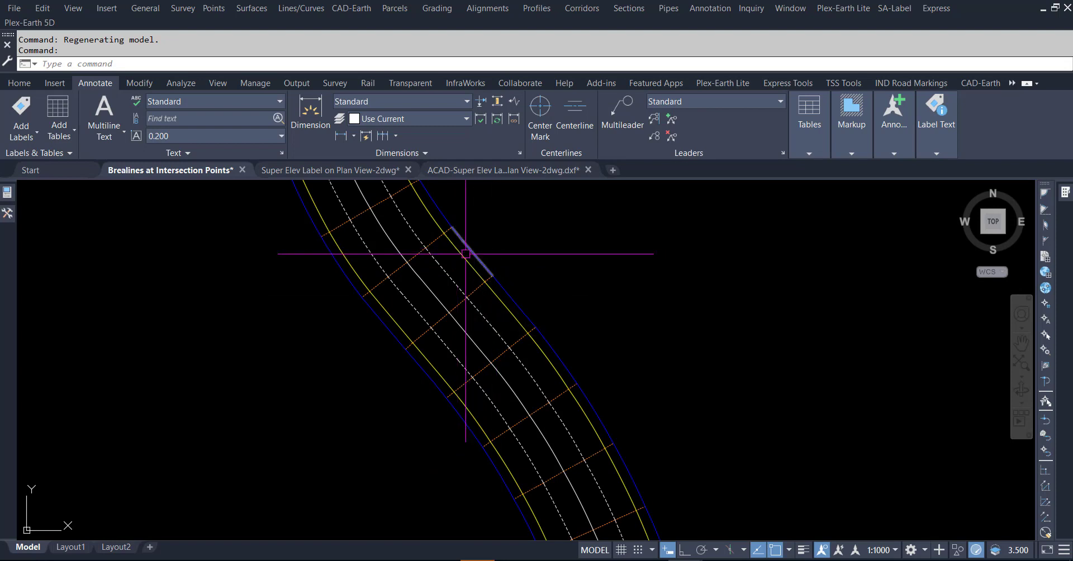
pyautogui.press('Escape')
pyautogui.press('Escape')
pyautogui.click(436, 238)
pyautogui.rightClick(436, 238)
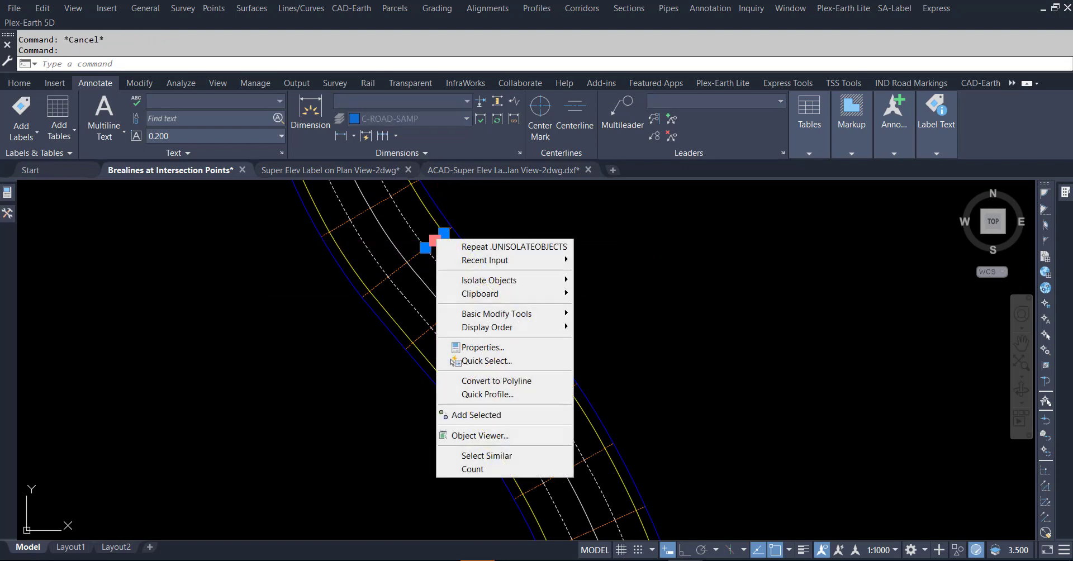
pyautogui.click(505, 455)
pyautogui.rightClick(574, 256)
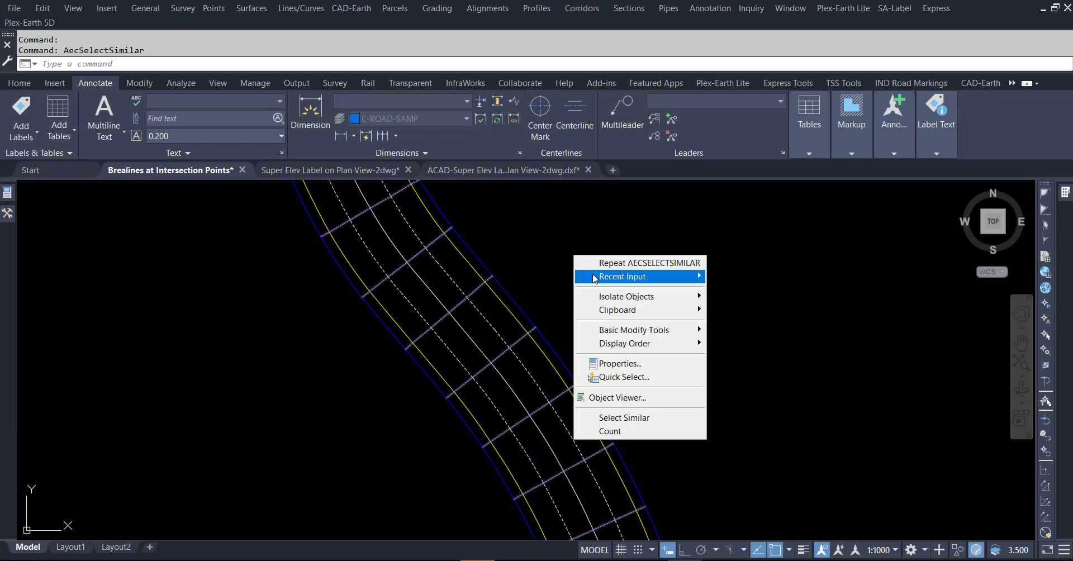
pyautogui.moveTo(626, 296)
pyautogui.click(771, 293)
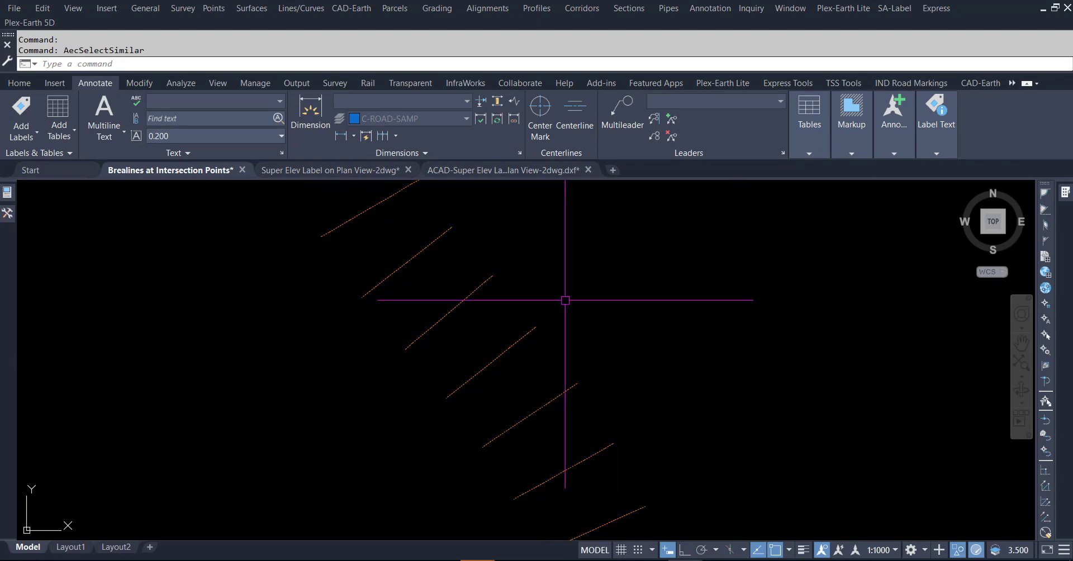
pyautogui.scroll(-5, 565, 300)
pyautogui.press('Escape')
pyautogui.press('Escape')
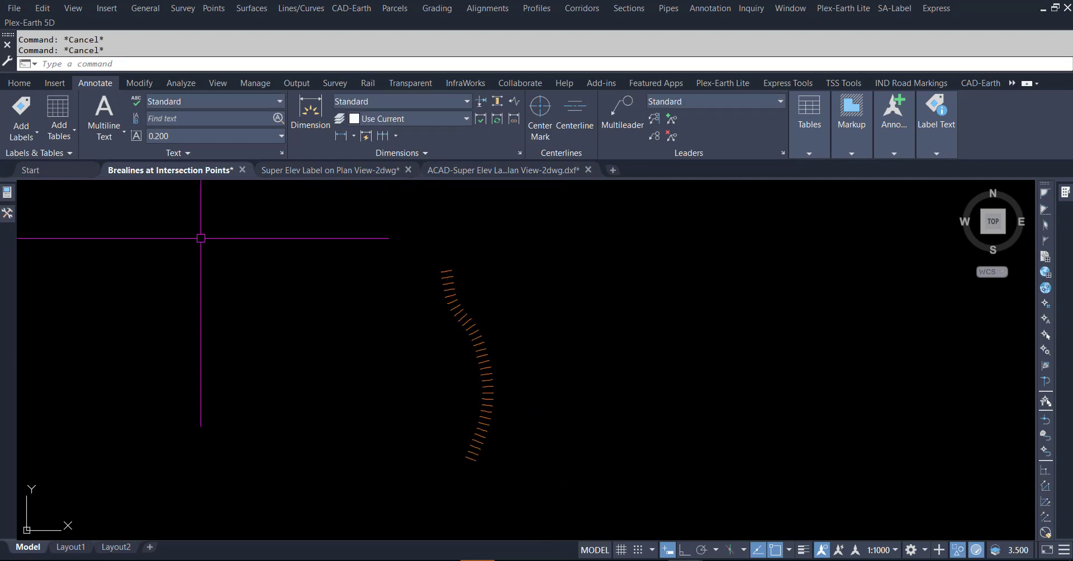
# In the Super Elev Label on Plan View-2 drawing, select all the sample lines and hide them.
pyautogui.click(285, 171)
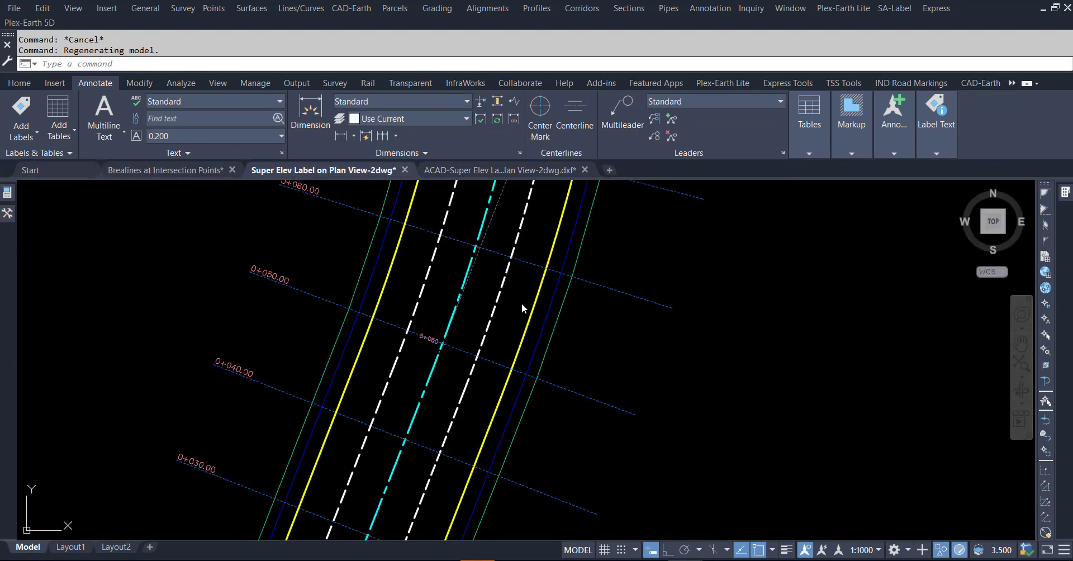
pyautogui.click(639, 300)
pyautogui.rightClick(639, 300)
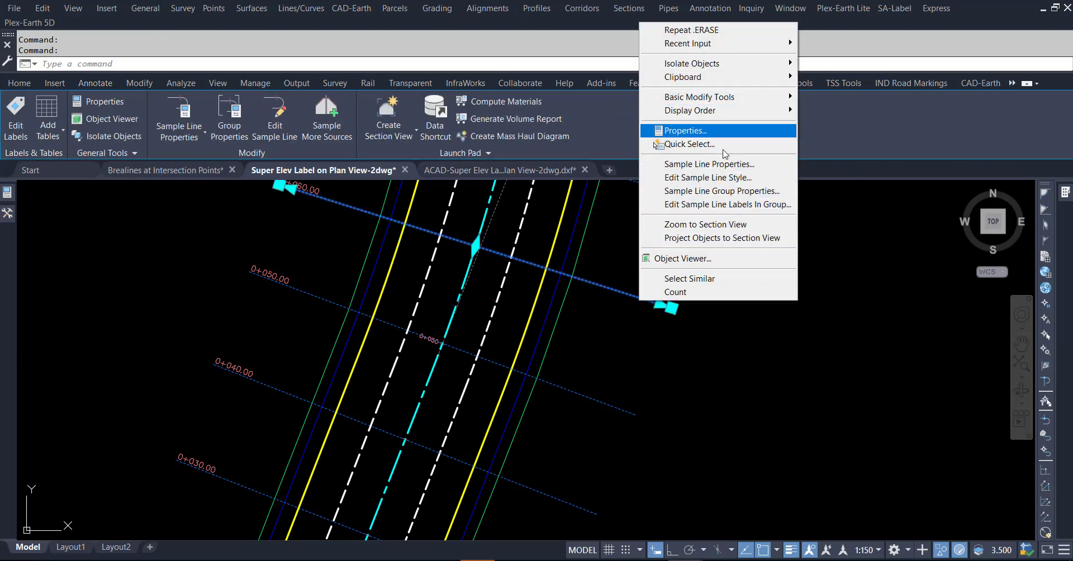
pyautogui.click(718, 278)
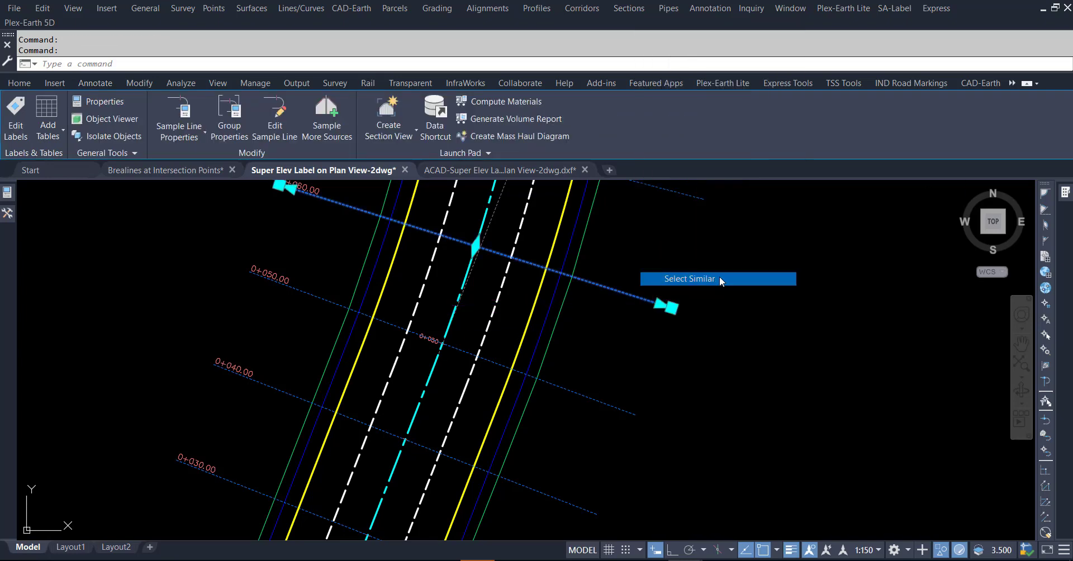
pyautogui.rightClick(709, 259)
pyautogui.moveTo(738, 300)
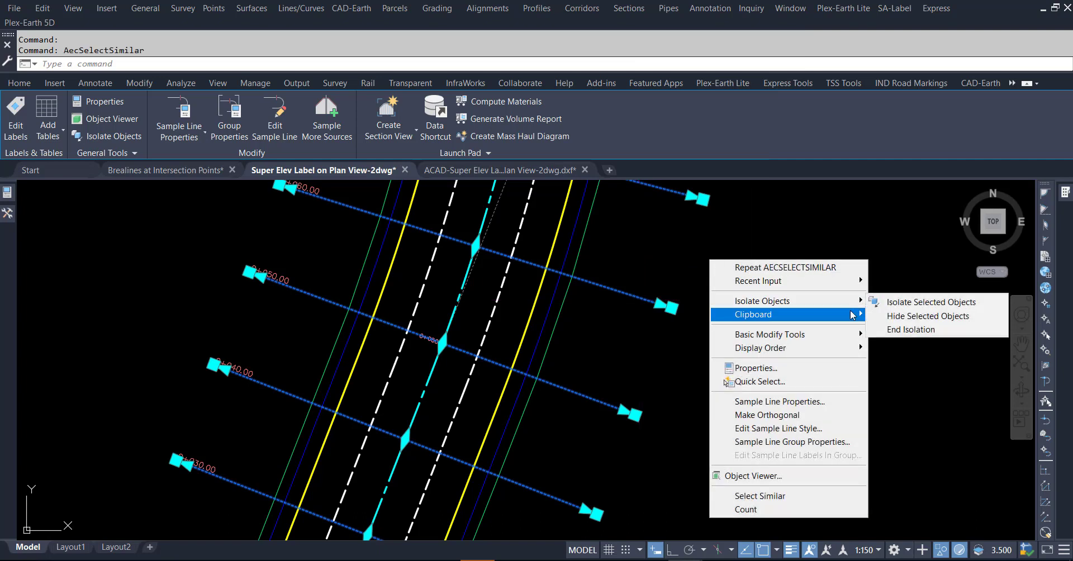
pyautogui.click(928, 315)
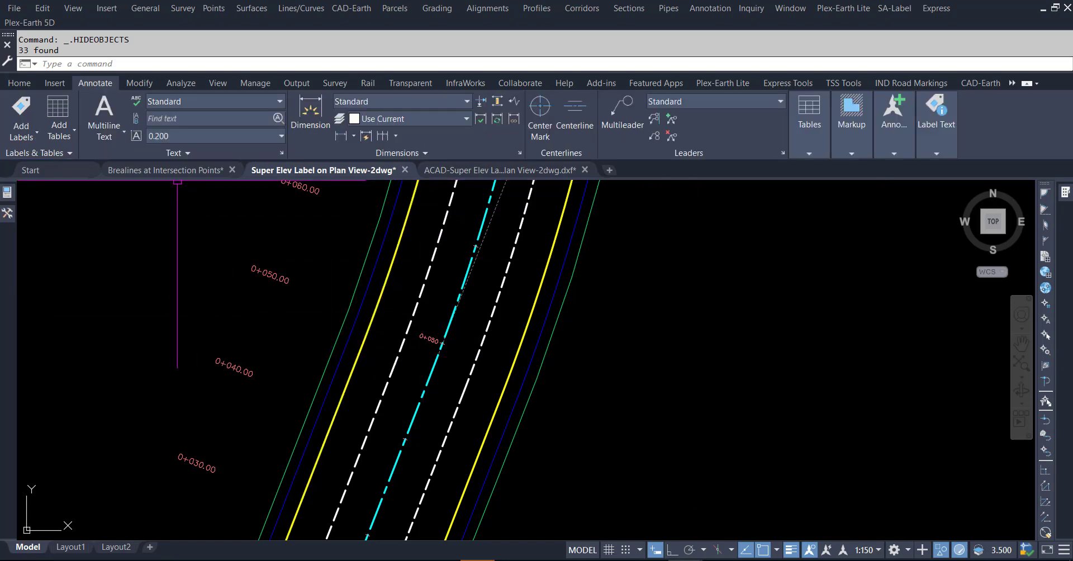
# In the Brealines at Intersection Points drawing, select all the isolated orange cross lines and copy them to the clipboard.
pyautogui.click(168, 170)
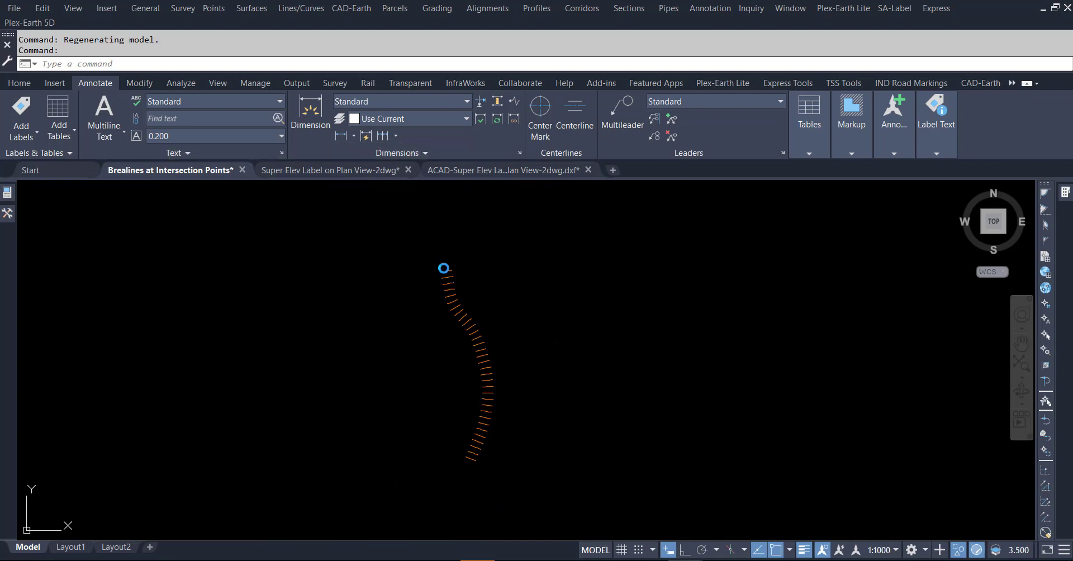
pyautogui.click(423, 258)
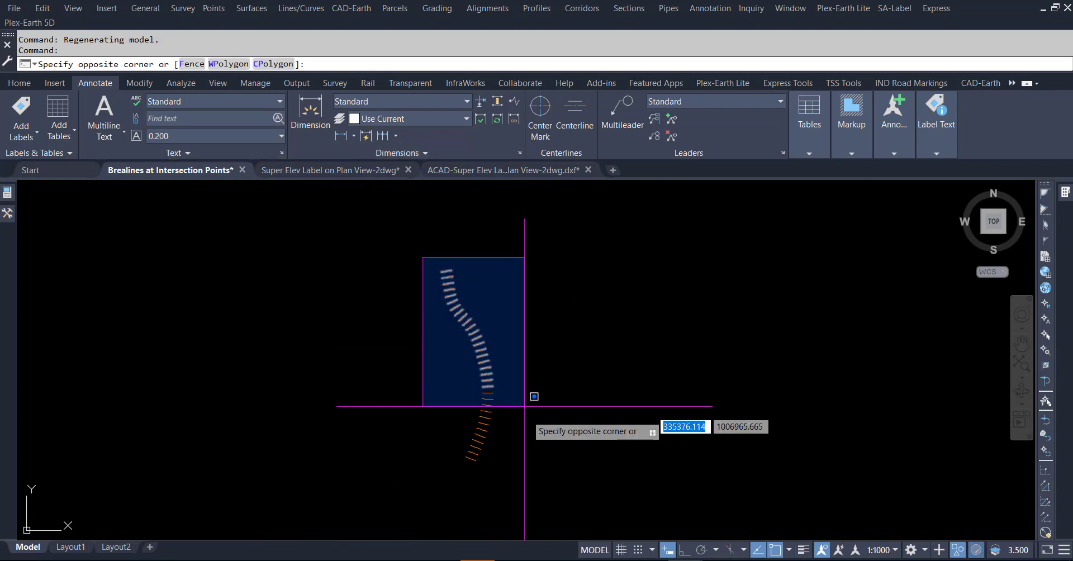
pyautogui.click(530, 484)
pyautogui.rightClick(517, 221)
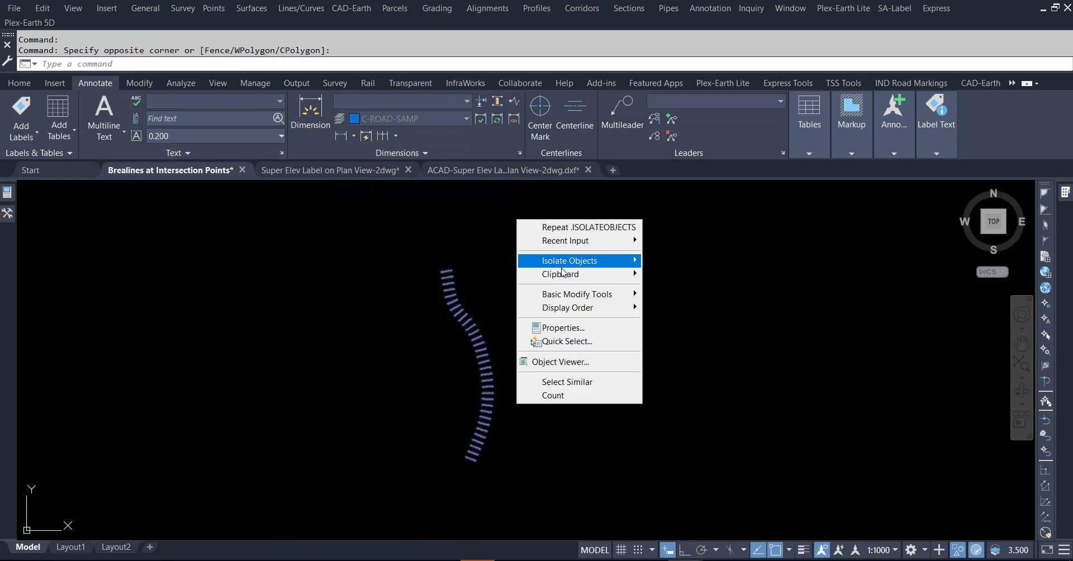
pyautogui.moveTo(562, 274)
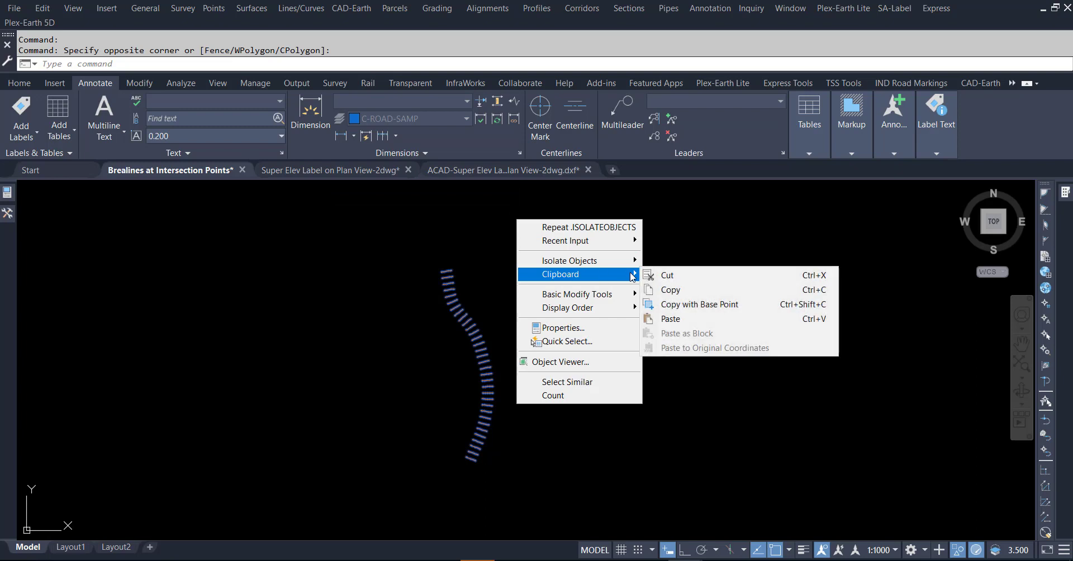
pyautogui.click(666, 290)
# Paste the copied cross lines to their original coordinates in the Super Elev Label on Plan View-2 drawing.
pyautogui.click(285, 171)
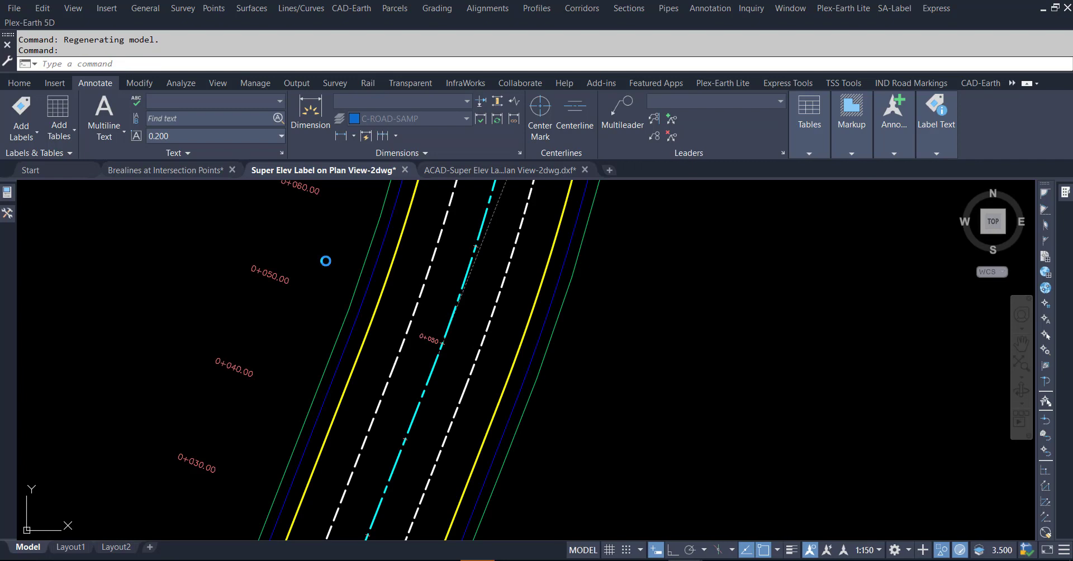
pyautogui.rightClick(326, 261)
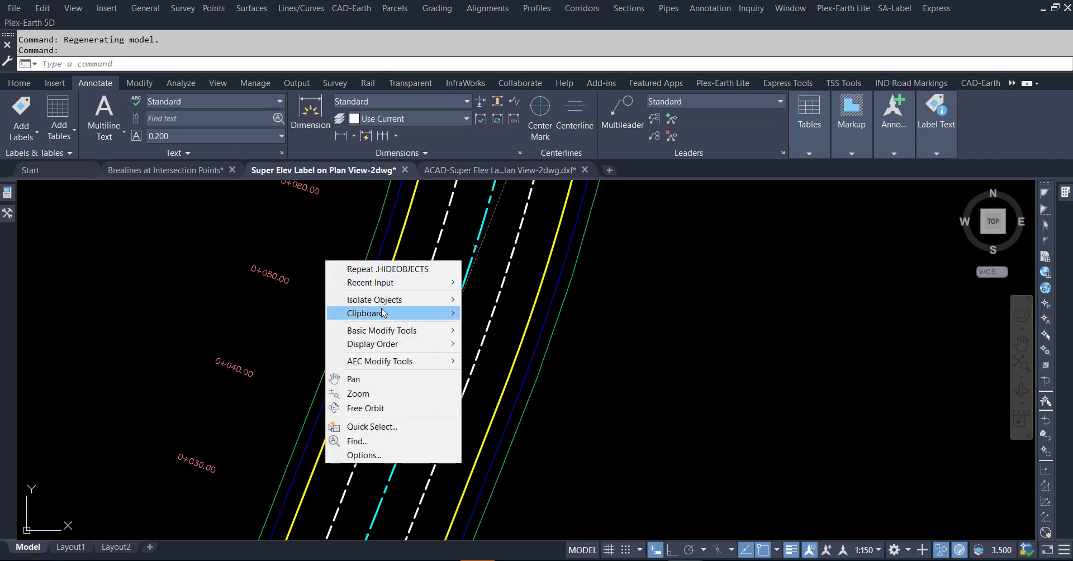
pyautogui.moveTo(454, 316)
pyautogui.click(531, 386)
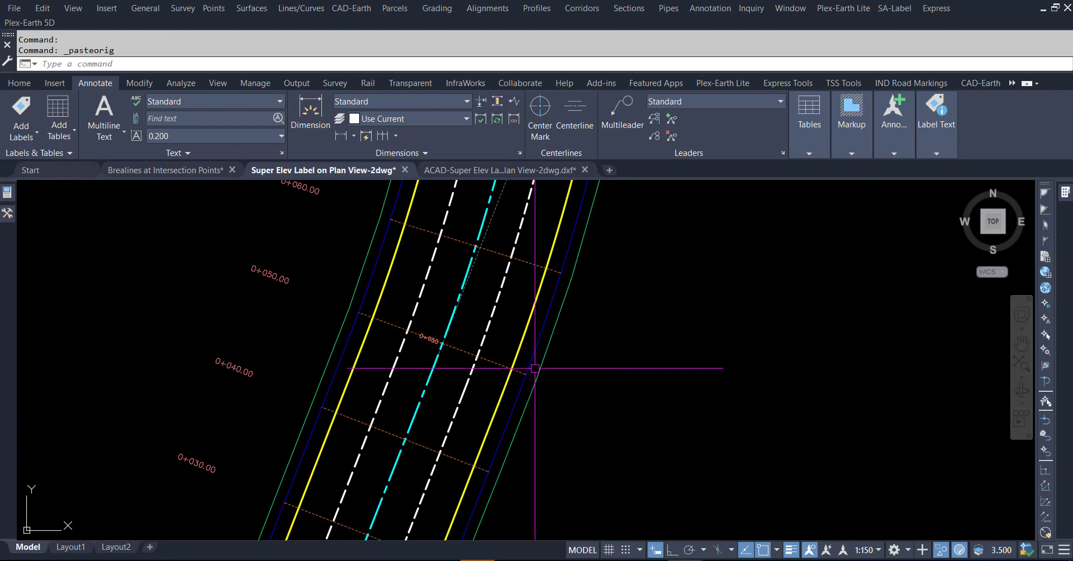
pyautogui.press('Escape')
pyautogui.press('Escape')
# Check the separate line segments of the pasted cross line at station 0+050 by selecting them, then clear the selection.
pyautogui.click(494, 366)
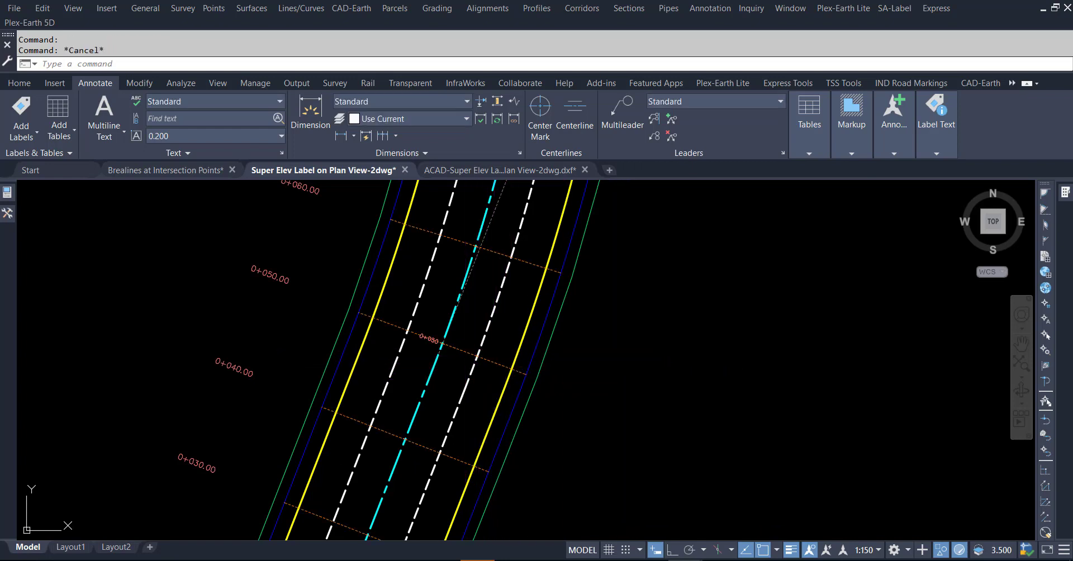
pyautogui.click(514, 364)
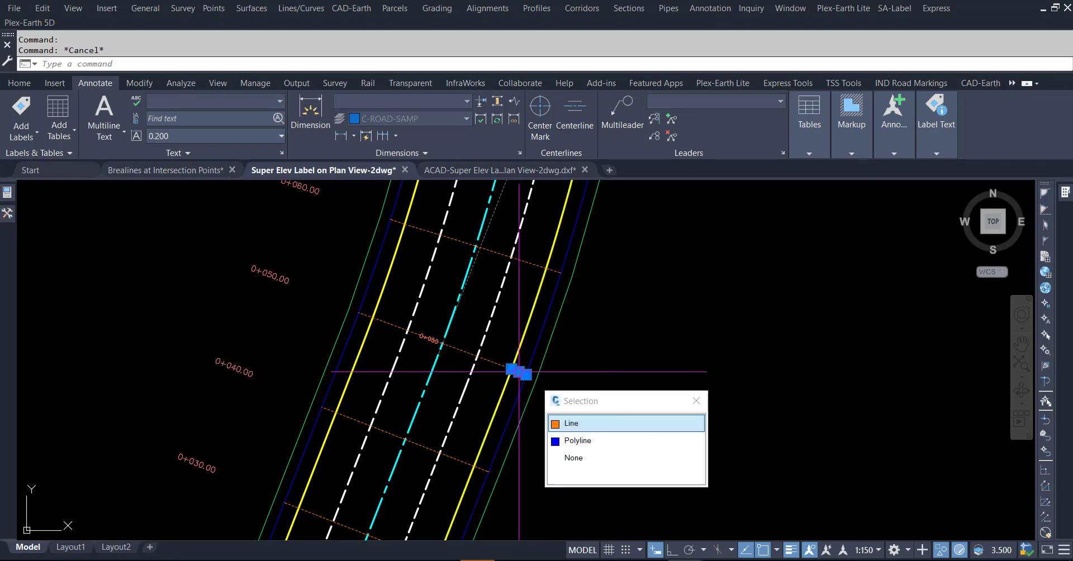
pyautogui.press('Escape')
pyautogui.press('Escape')
# Load the SE Label.LSP application from the 01 Lane Slopes folder.
pyautogui.scroll(-5, 620, 378)
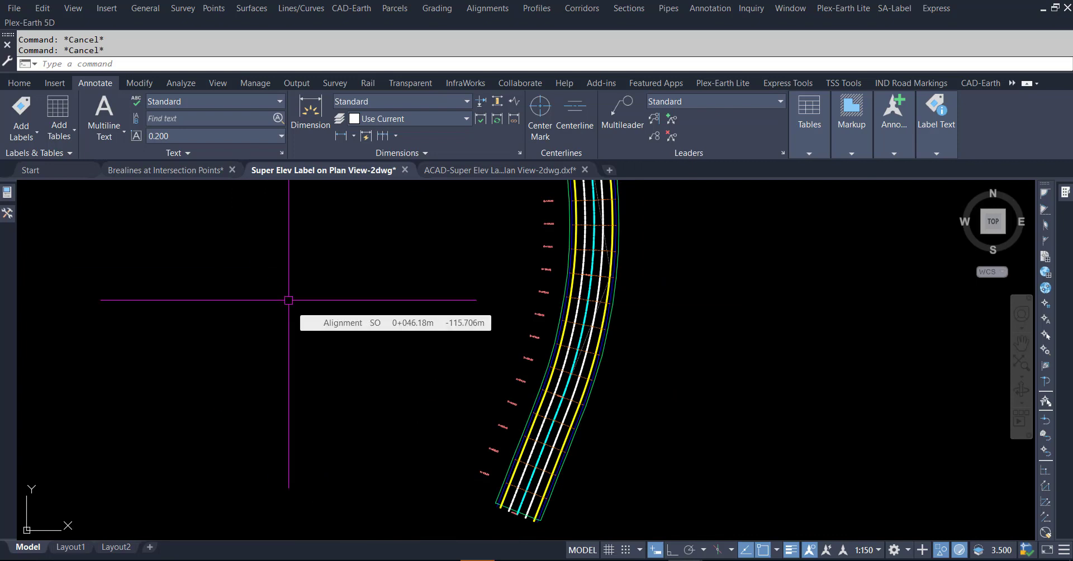
pyautogui.write('t')
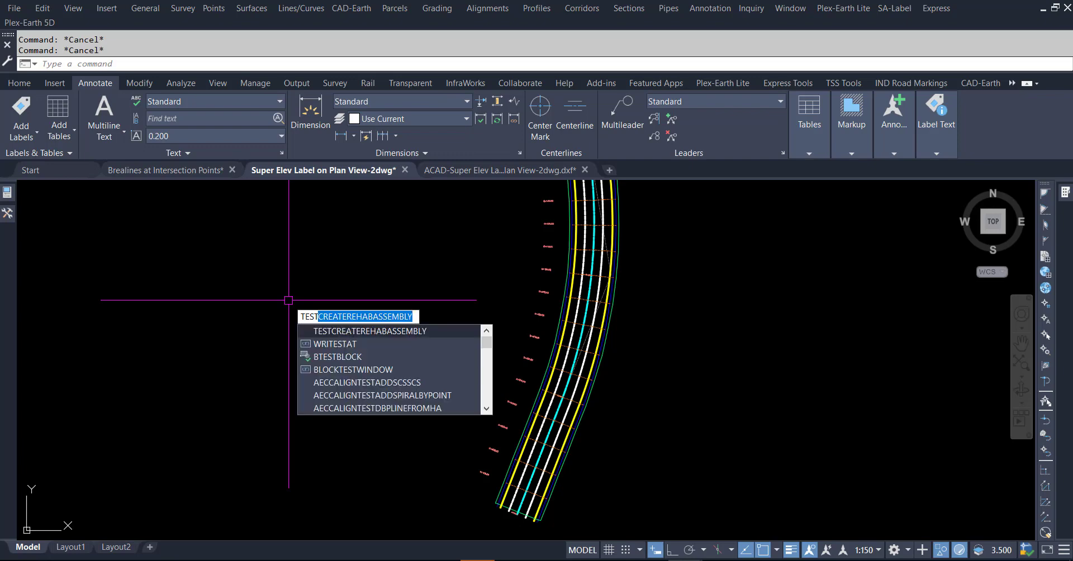
pyautogui.press('Escape')
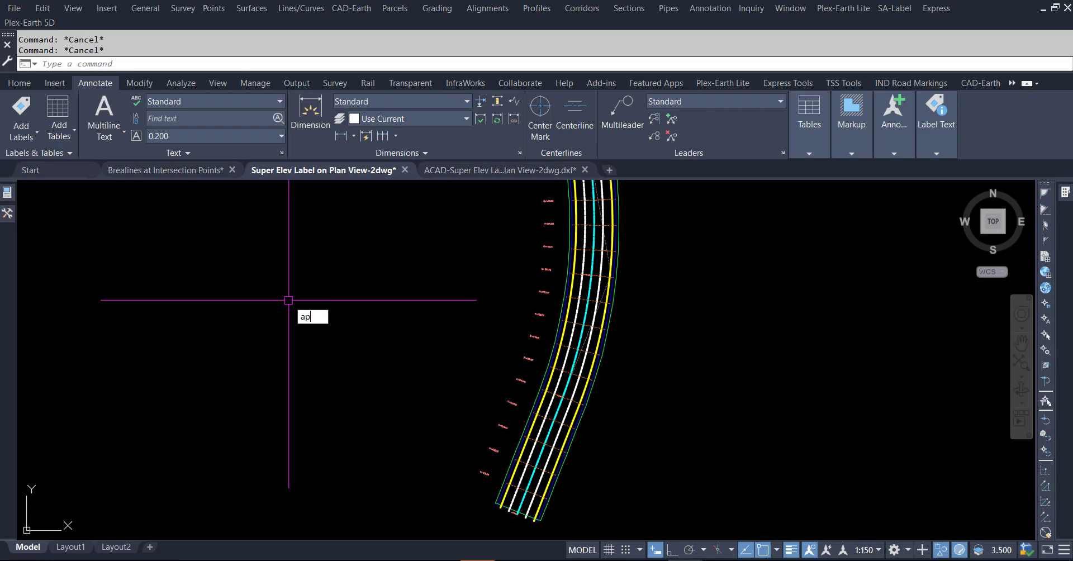
pyautogui.press('Return')
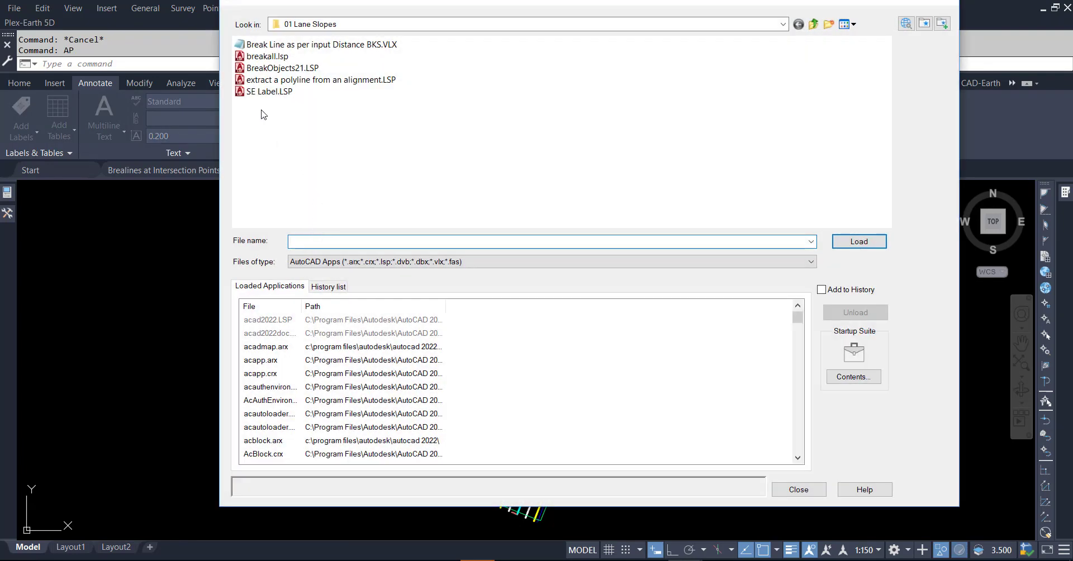
pyautogui.click(270, 91)
pyautogui.click(867, 245)
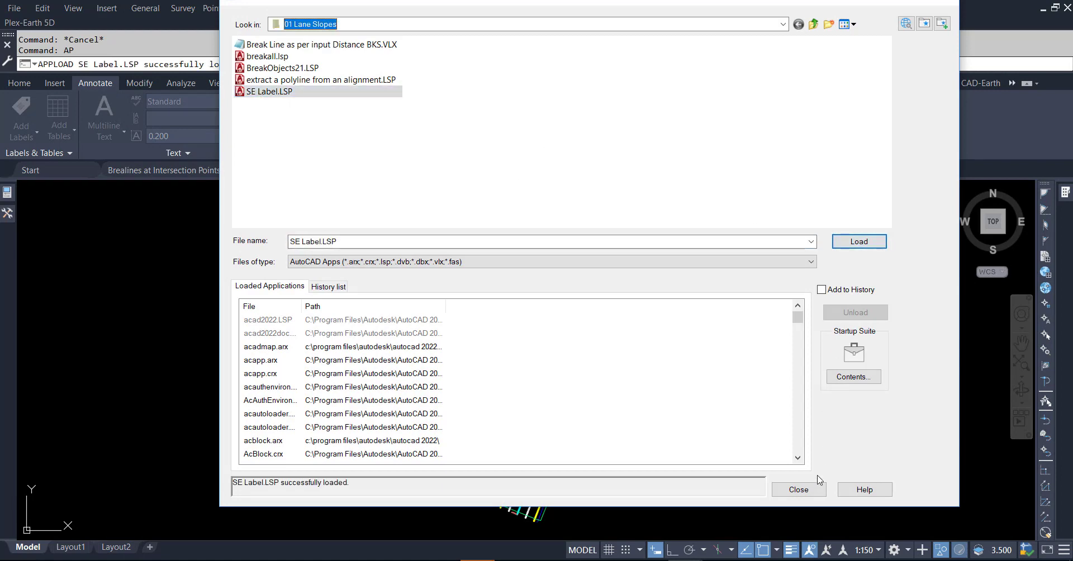
pyautogui.click(799, 490)
# Run the TESTLALTOEXCEL command and pick the cross line segments right of the centerline at station 0+030.
pyautogui.write('te')
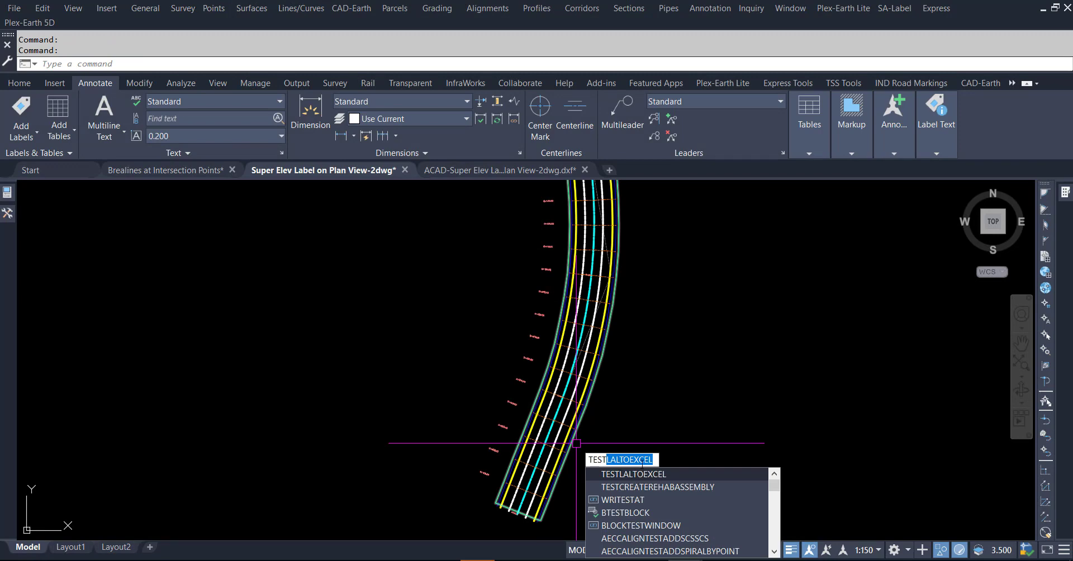
pyautogui.click(643, 468)
pyautogui.scroll(3, 577, 387)
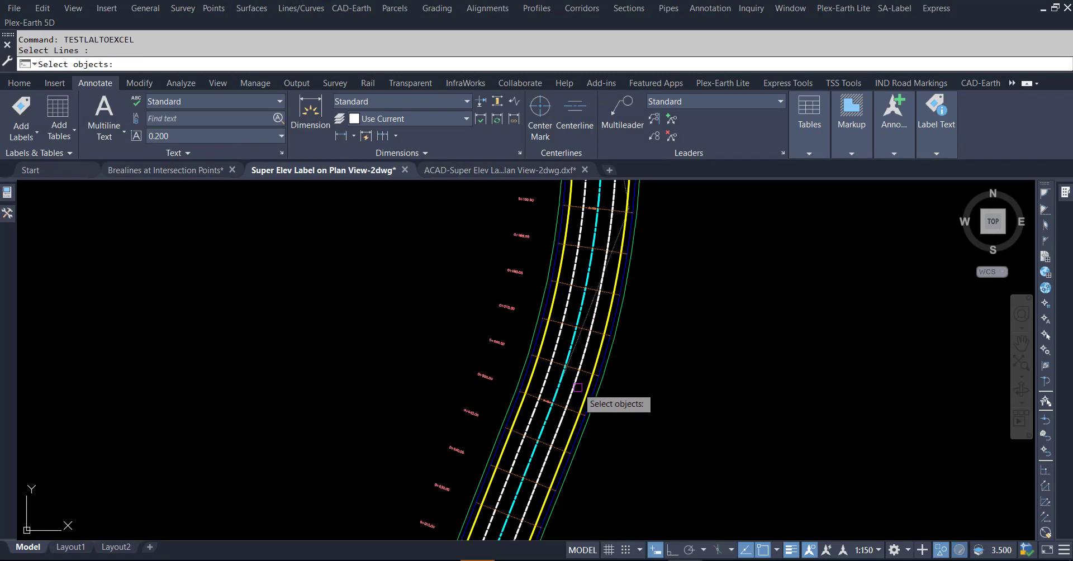
pyautogui.scroll(2, 578, 388)
pyautogui.scroll(3, 561, 436)
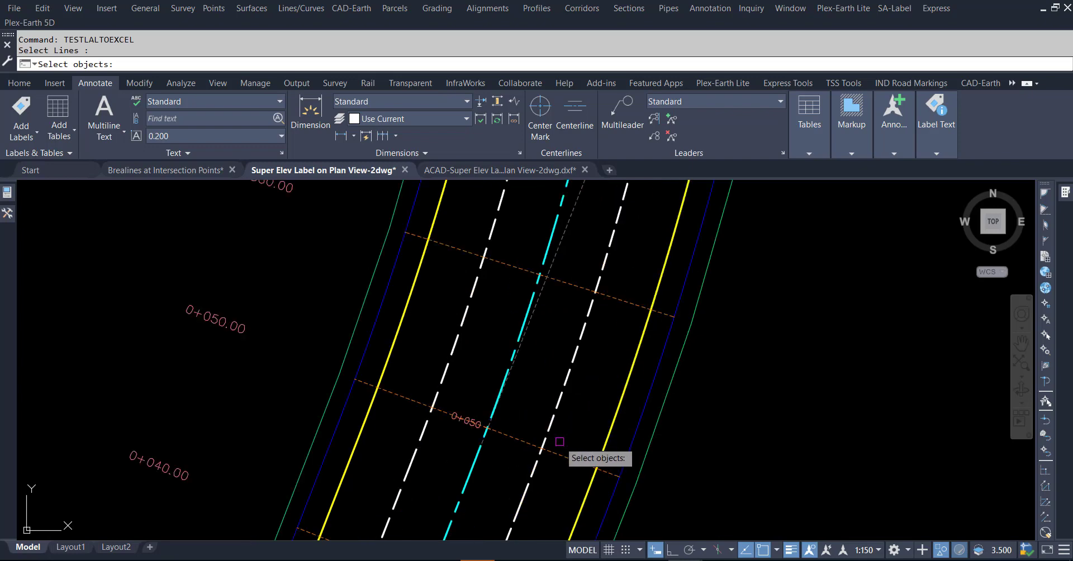
pyautogui.scroll(-5, 575, 460)
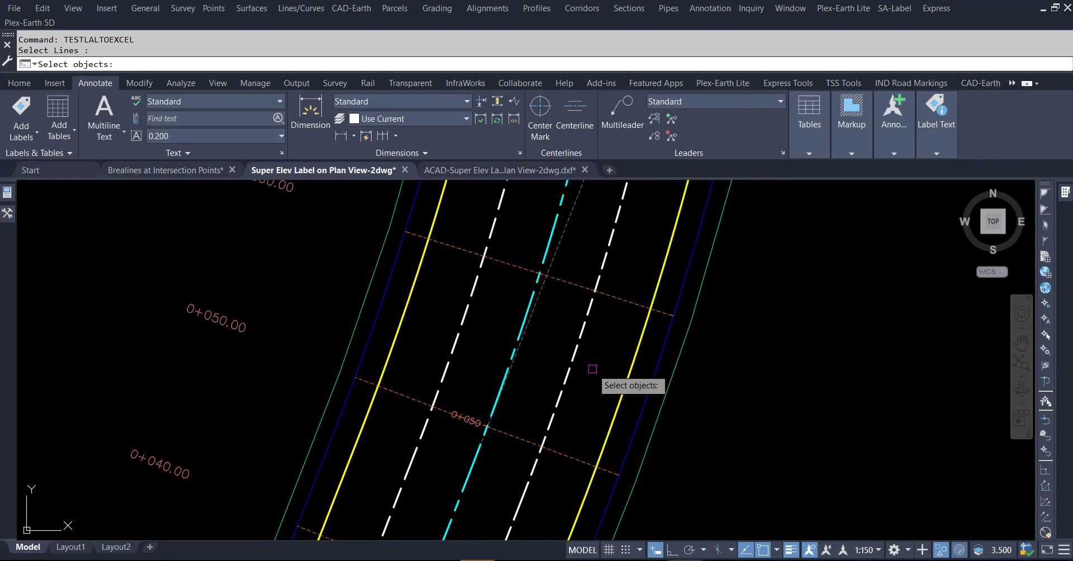
pyautogui.scroll(4, 567, 439)
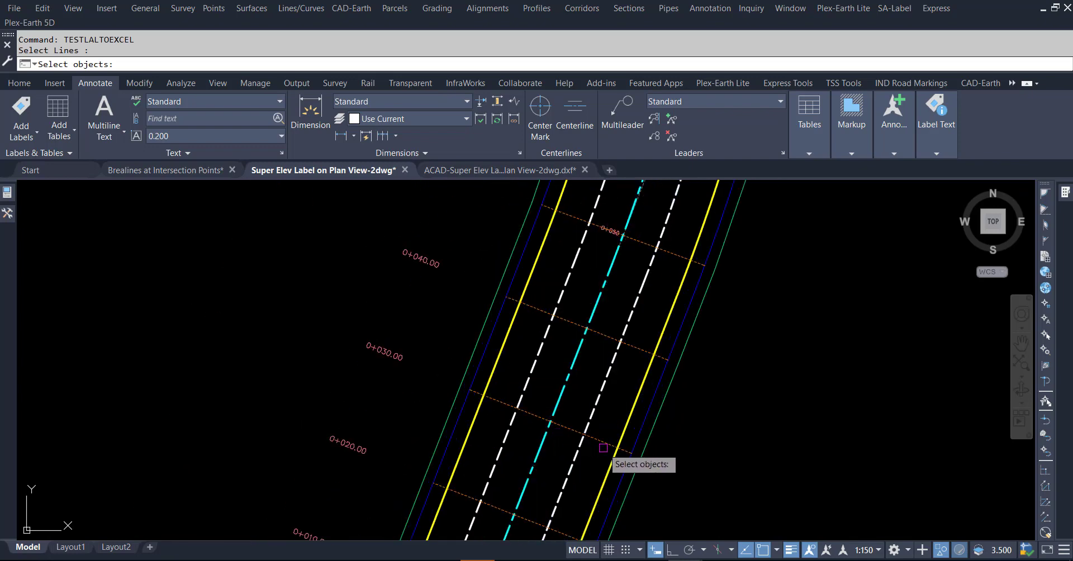
pyautogui.click(576, 431)
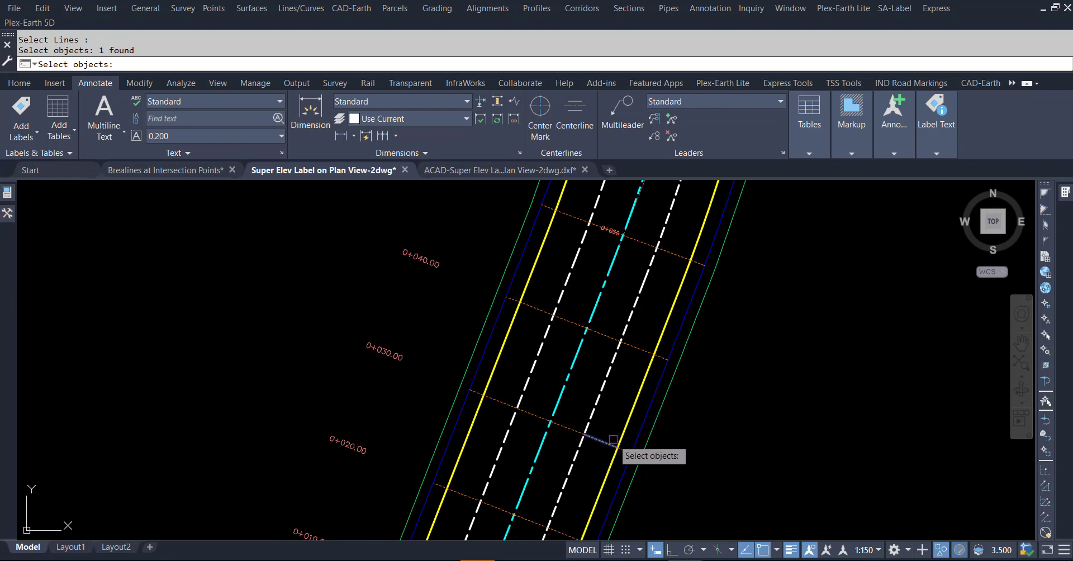
pyautogui.click(637, 446)
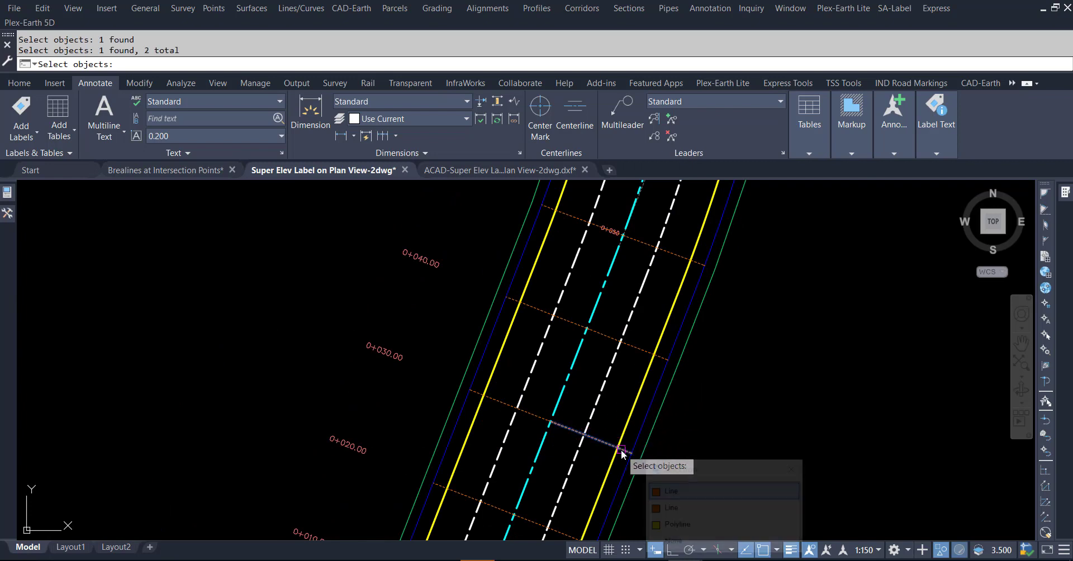
pyautogui.click(670, 490)
# Add the cross line segments right of the centerline at stations 0+040, 0+050 and 0+060 to the selection.
pyautogui.scroll(3, 650, 371)
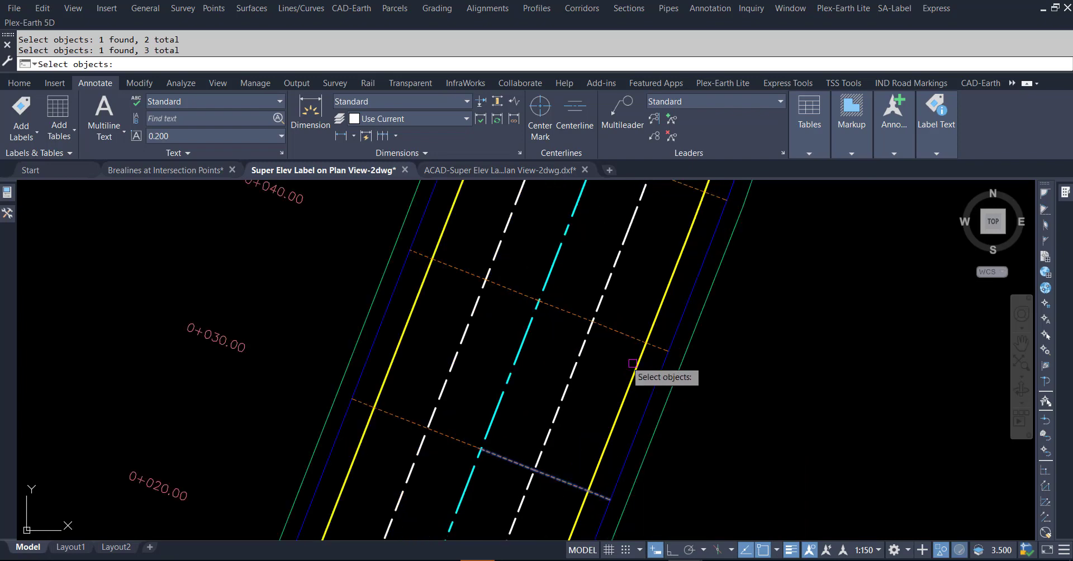
pyautogui.click(574, 317)
pyautogui.click(613, 333)
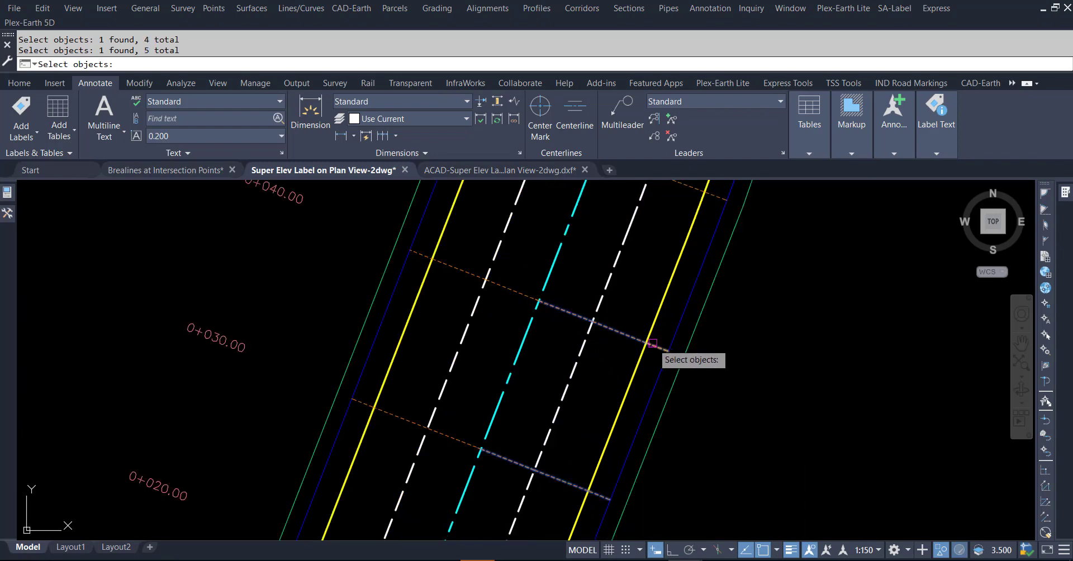
pyautogui.click(654, 345)
pyautogui.scroll(-1, 706, 390)
pyautogui.moveTo(764, 300); pyautogui.dragTo(755, 339, button='middle')
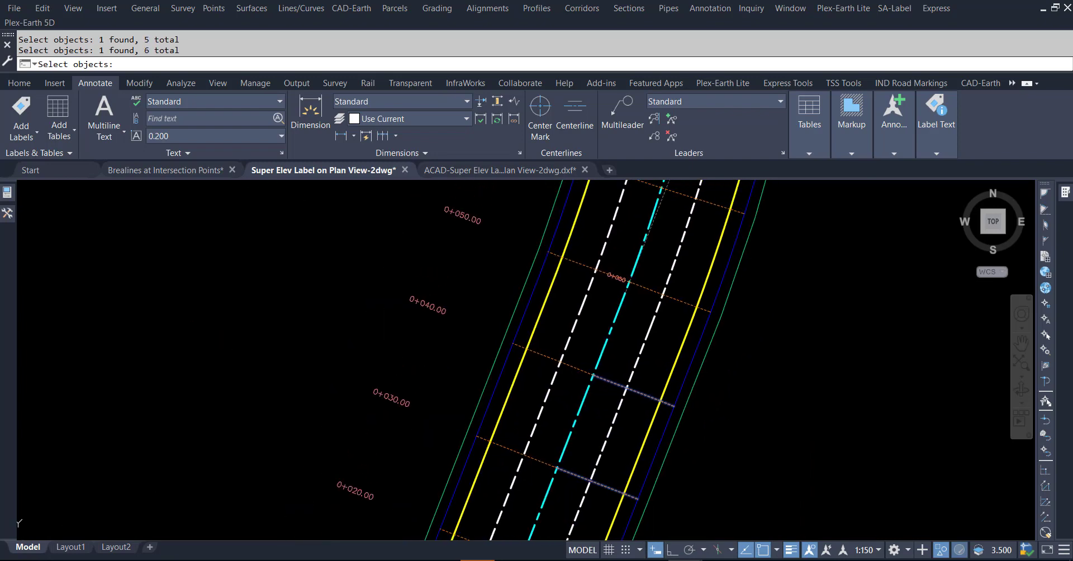
pyautogui.click(653, 294)
pyautogui.click(679, 301)
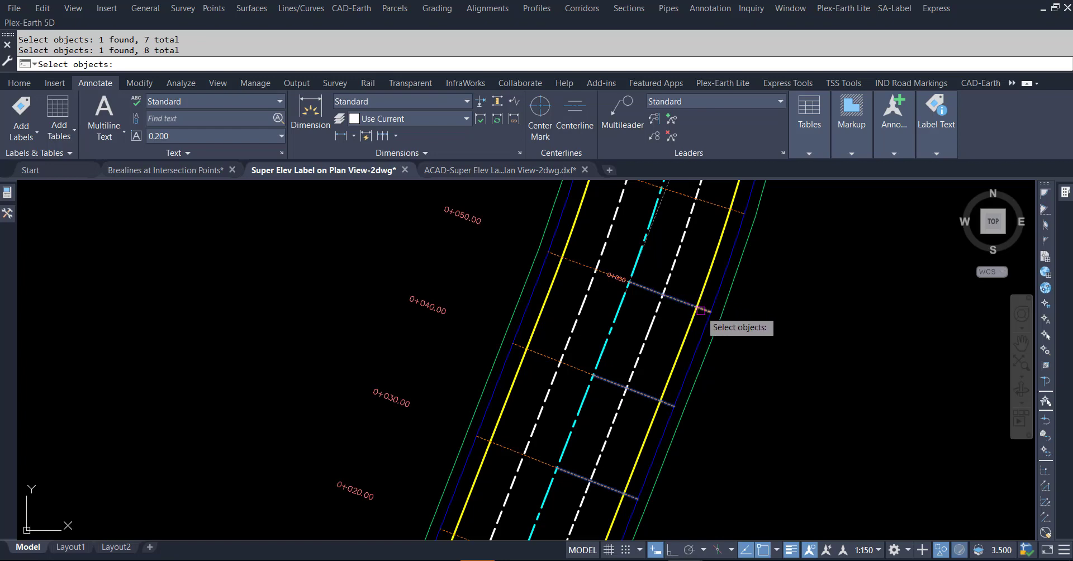
pyautogui.click(703, 309)
pyautogui.click(703, 203)
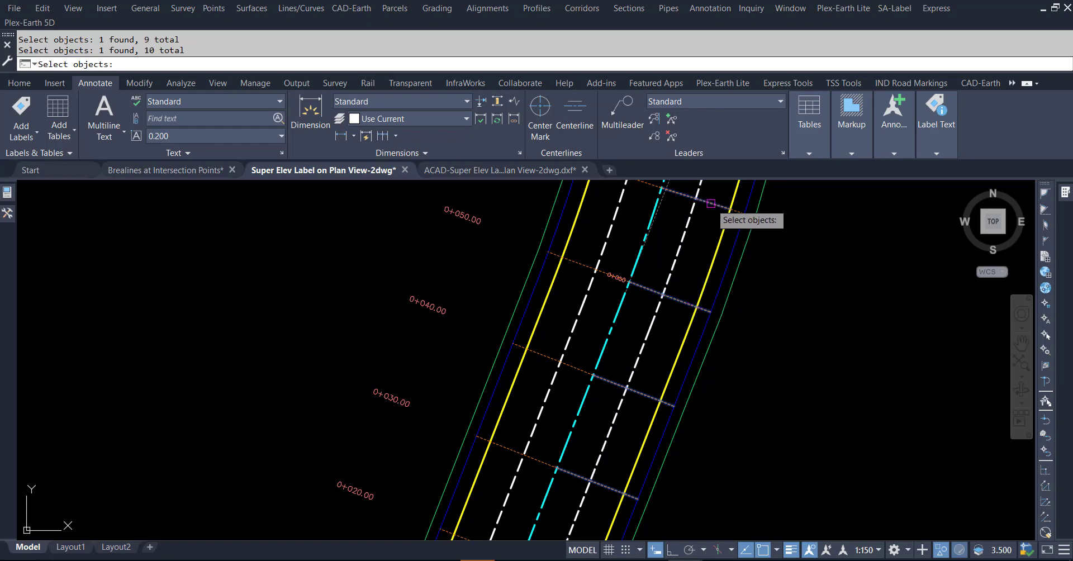
pyautogui.click(735, 211)
pyautogui.click(737, 212)
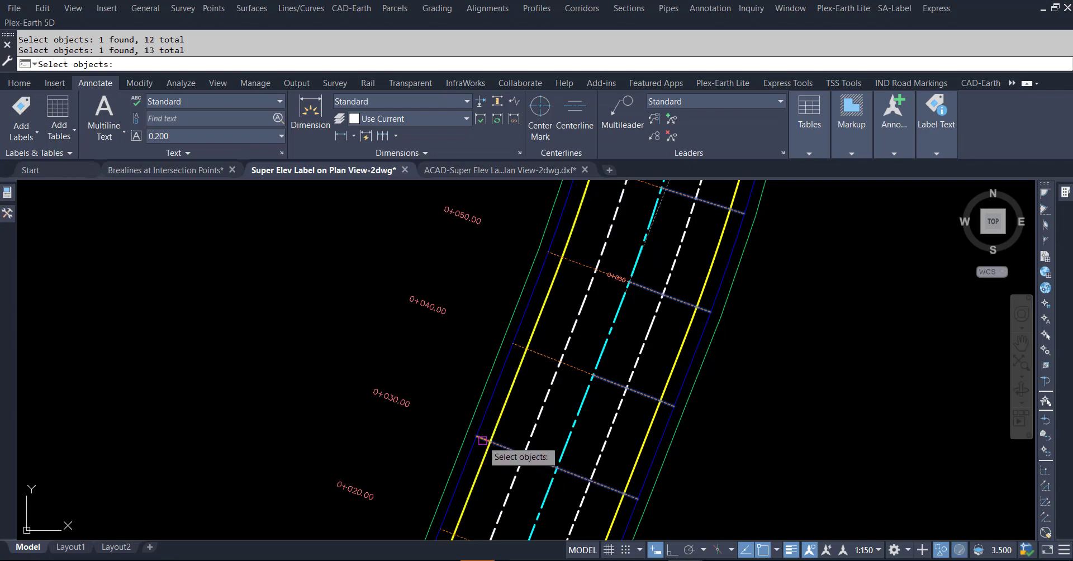
# Add the cross line segments left of the centerline at stations 0+030 and 0+040 to the selection.
pyautogui.click(579, 369)
pyautogui.click(579, 369)
pyautogui.click(549, 358)
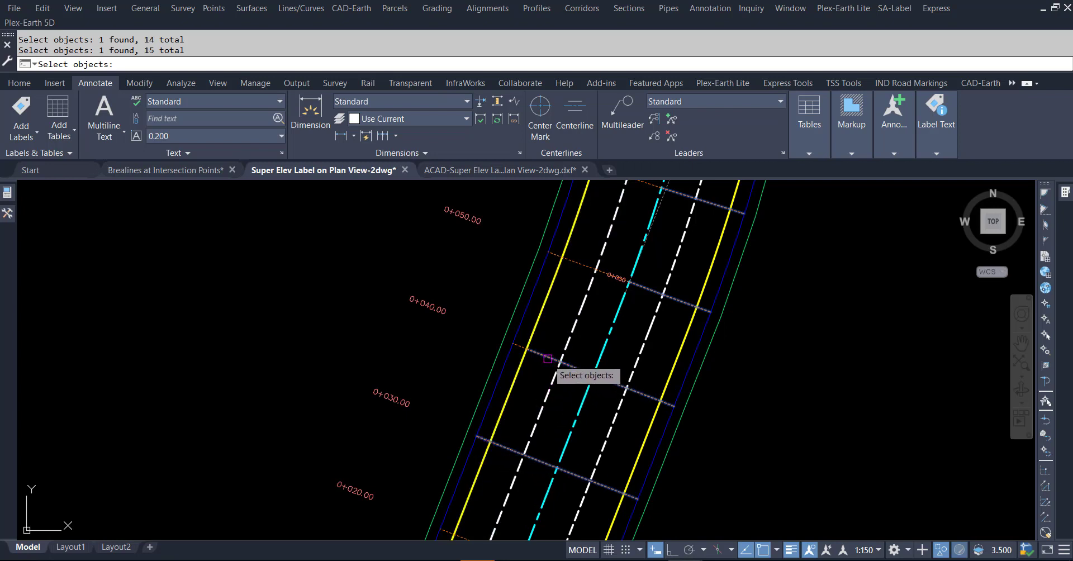
pyautogui.click(518, 346)
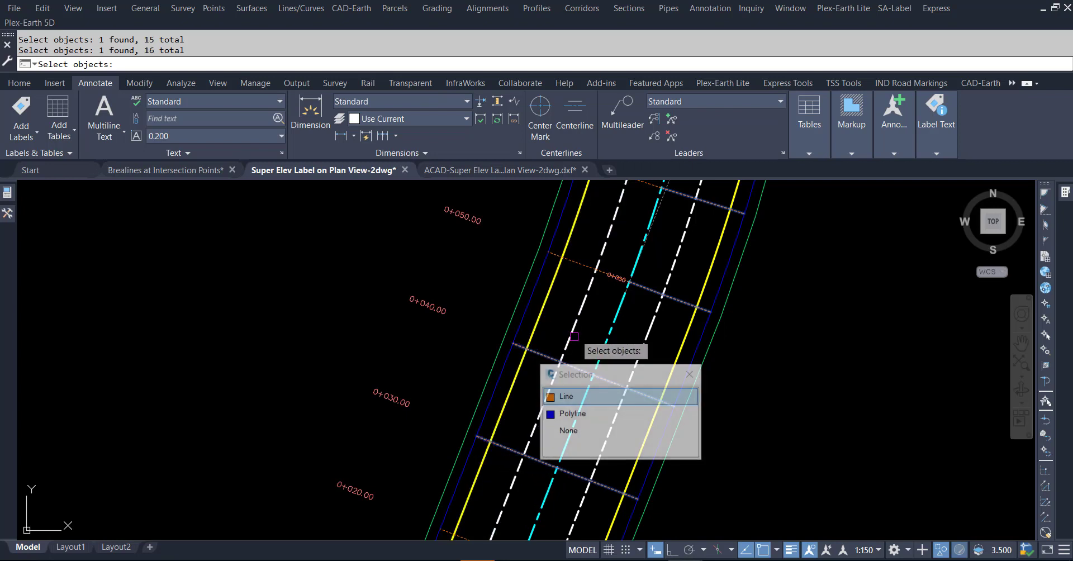
pyautogui.click(564, 396)
# Add the cross line segments left of the centerline at stations 0+050 and 0+060, and complete the line selection.
pyautogui.moveTo(615, 312); pyautogui.dragTo(609, 371, button='middle')
pyautogui.scroll(6, 539, 402)
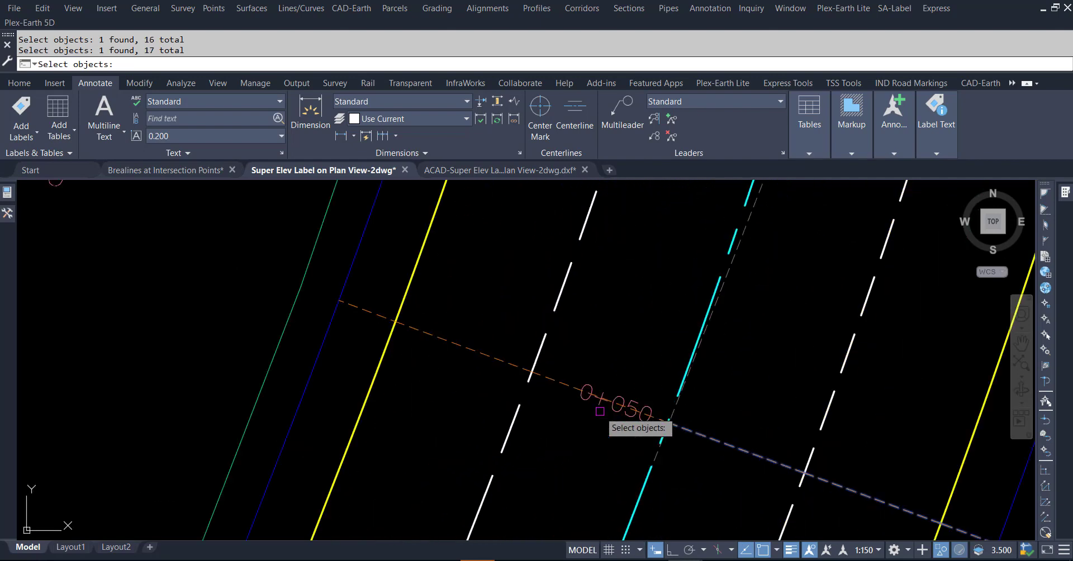
pyautogui.click(580, 390)
pyautogui.click(493, 359)
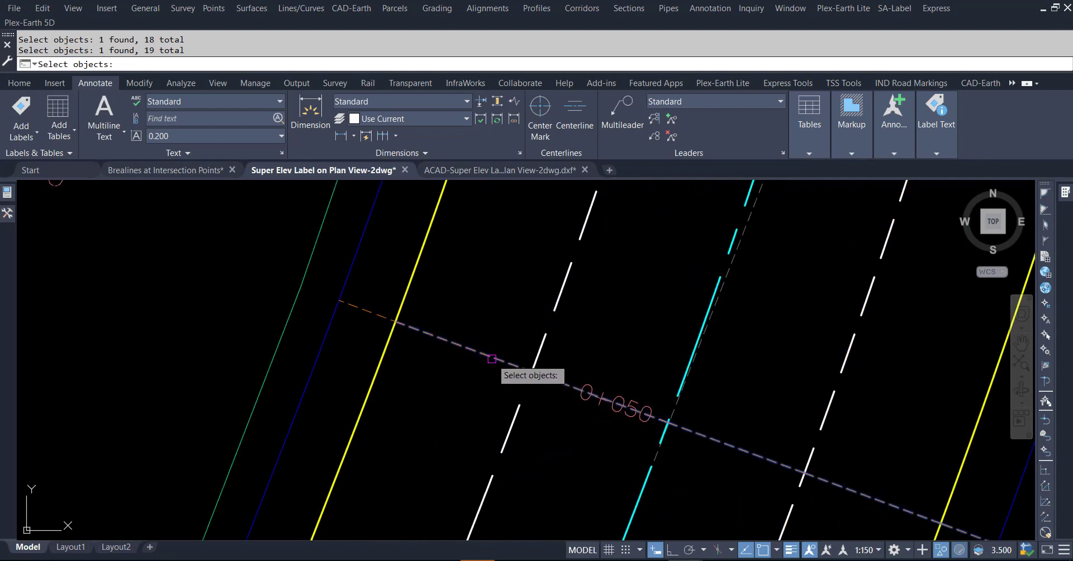
pyautogui.click(382, 319)
pyautogui.scroll(-4, 528, 427)
pyautogui.scroll(-2, 527, 432)
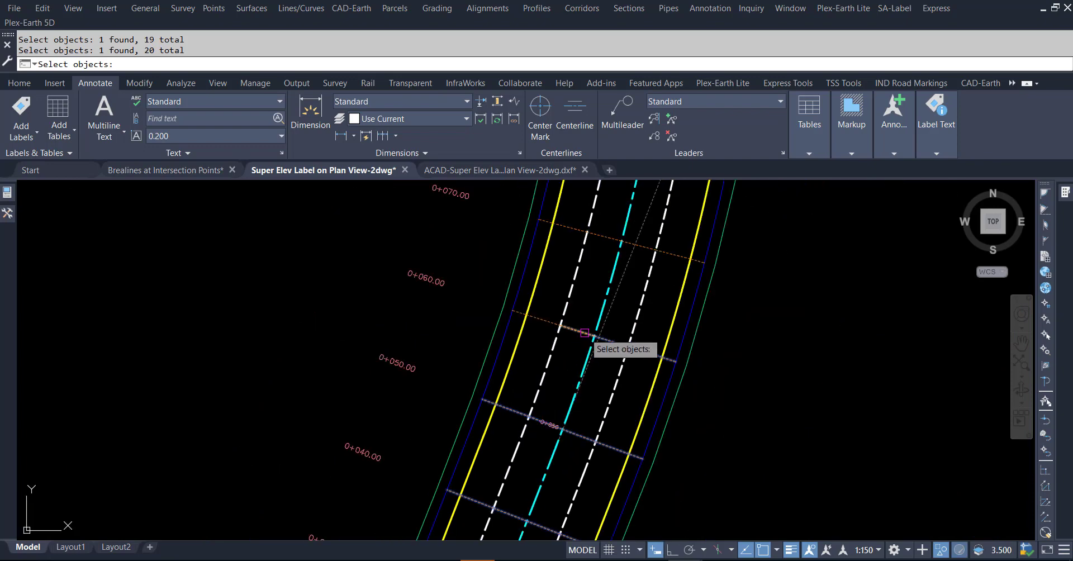
pyautogui.click(543, 320)
pyautogui.click(575, 331)
pyautogui.click(525, 315)
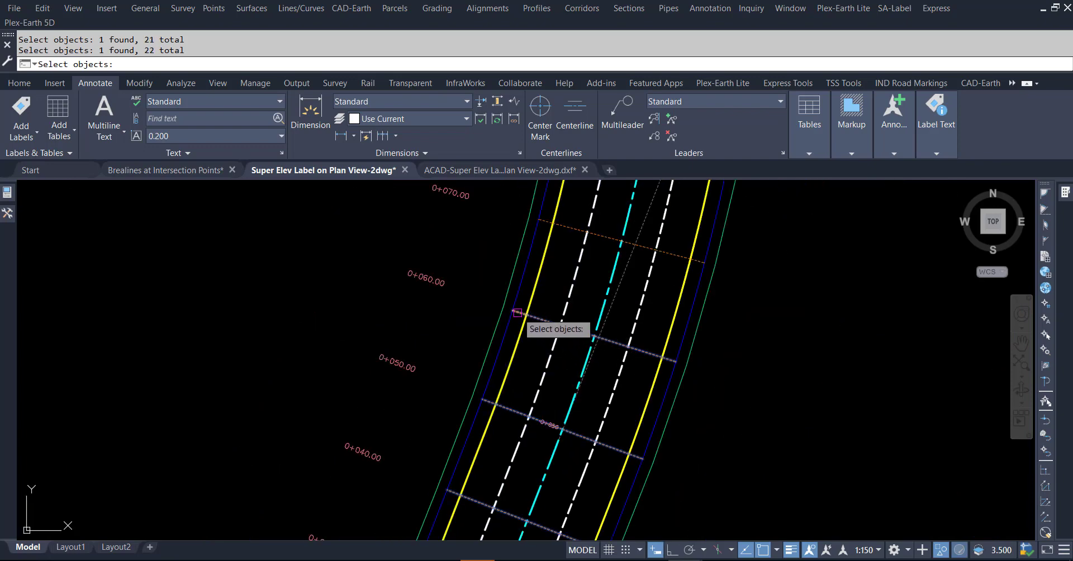
pyautogui.scroll(-2, 618, 286)
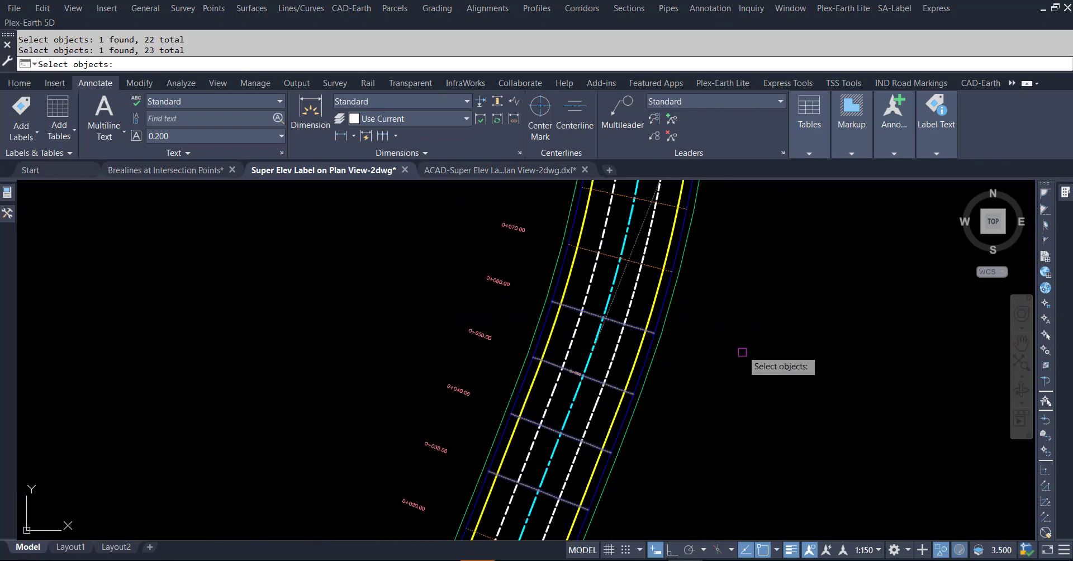
pyautogui.press('Return')
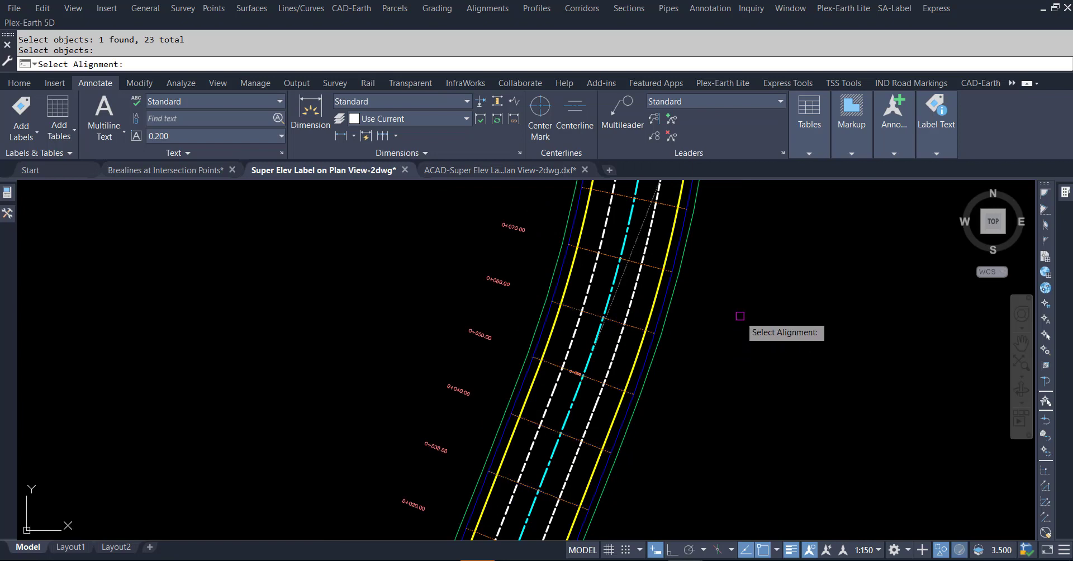
# Pick the centerline alignment and save the slope report as AAAA.csv in the 01 Lane Slopes folder.
pyautogui.click(599, 333)
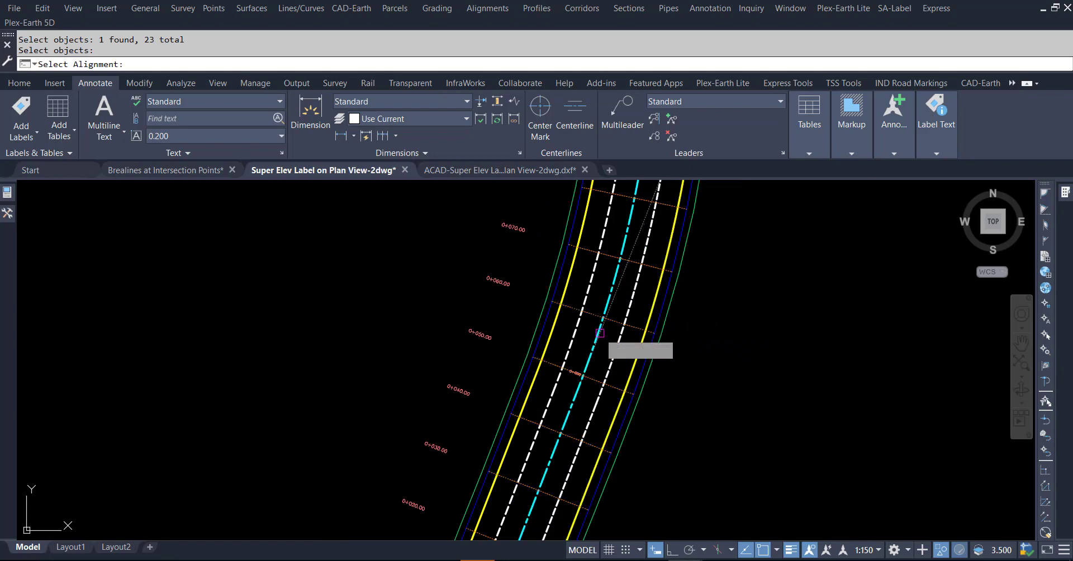
pyautogui.click(656, 362)
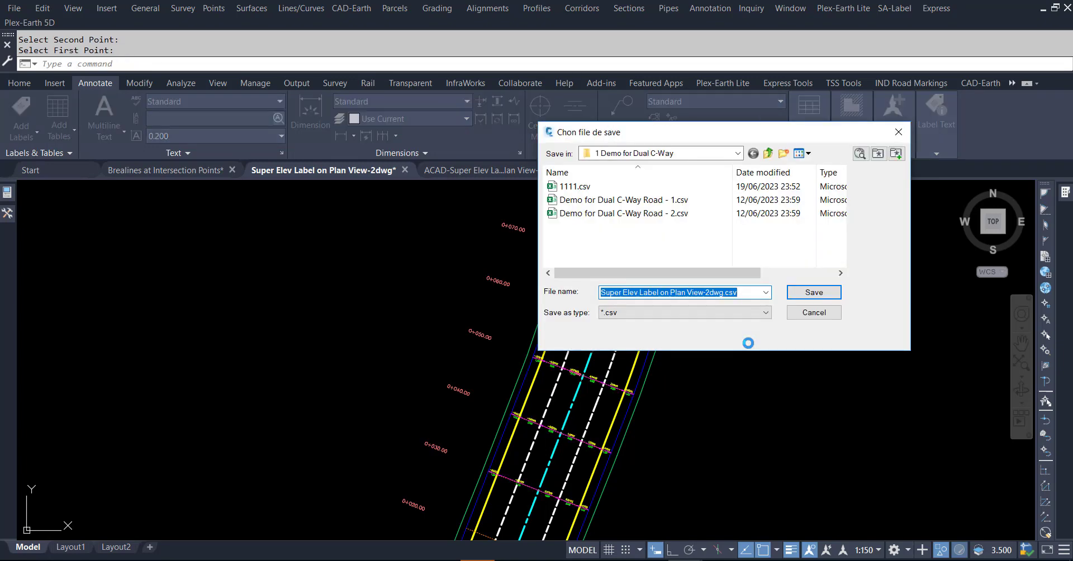
pyautogui.click(670, 153)
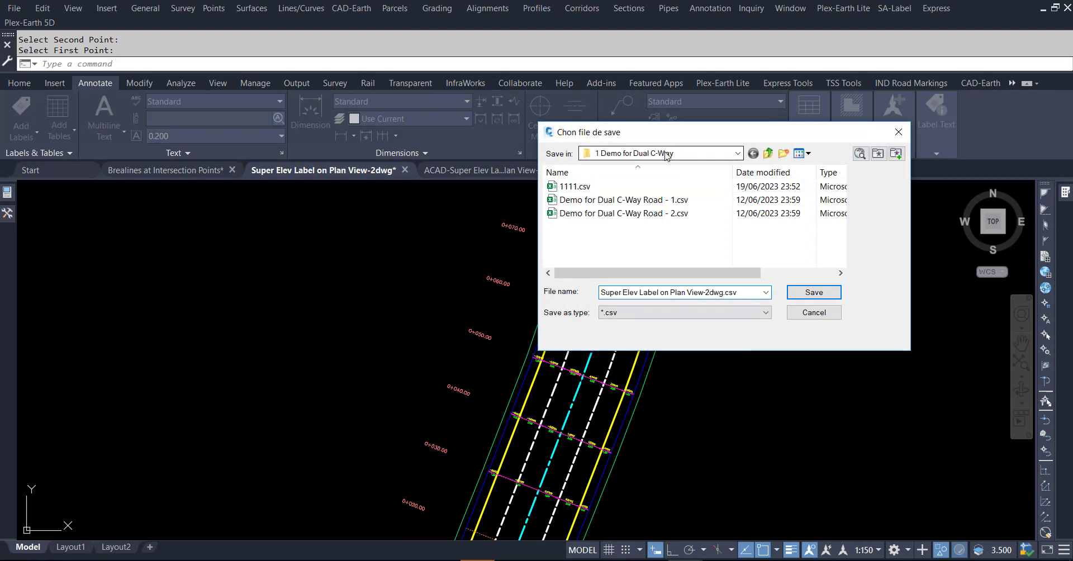
pyautogui.click(637, 211)
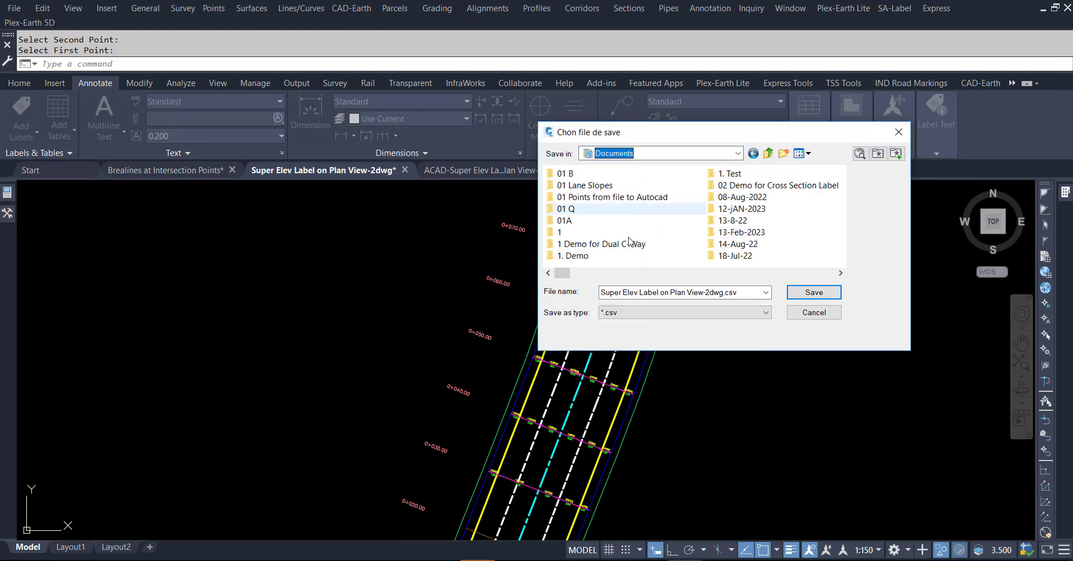
pyautogui.doubleClick(592, 185)
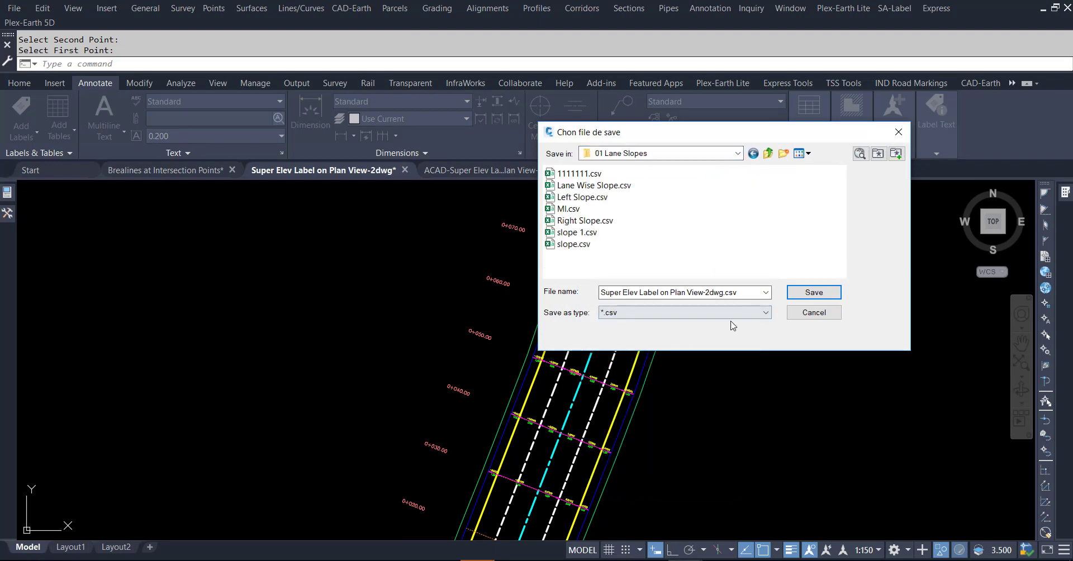
pyautogui.click(741, 292)
pyautogui.write('AAAA')
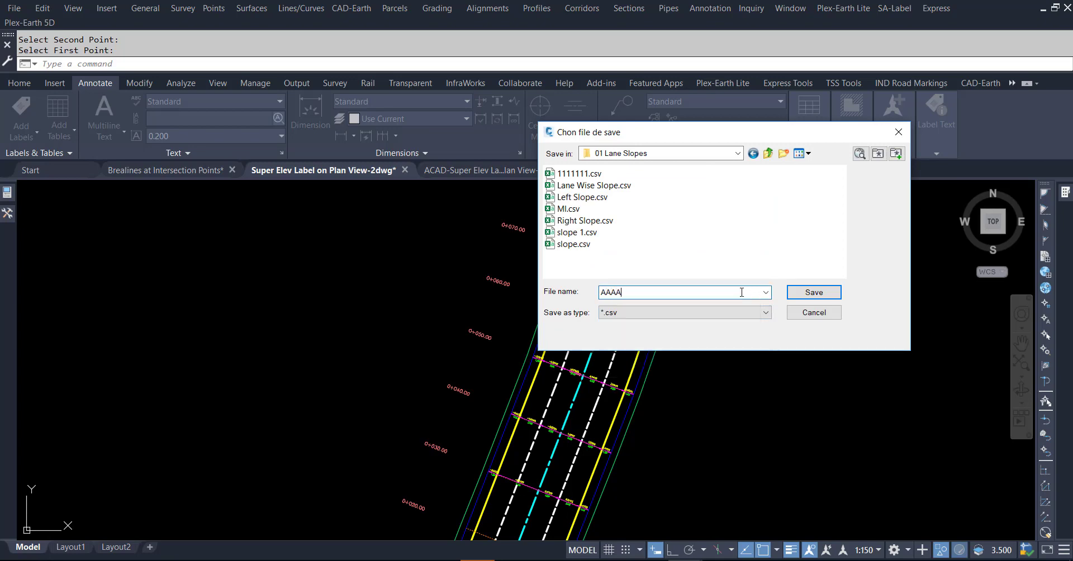
pyautogui.press('Return')
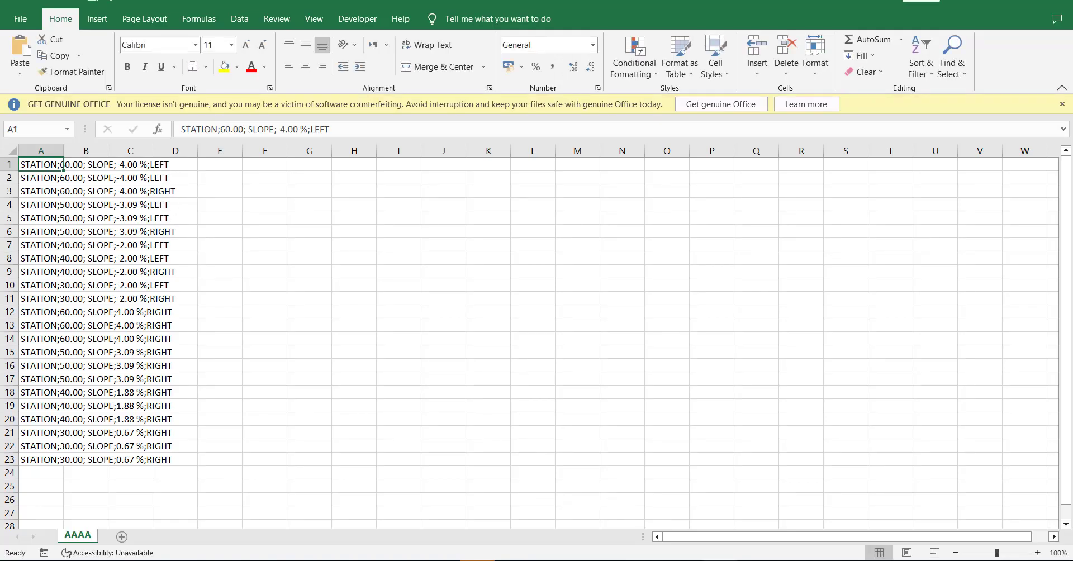
# Return to the Super Elev Label on Plan View-2dwg drawing and examine the slope and width labels at station 0+060.
pyautogui.moveTo(686, 558)
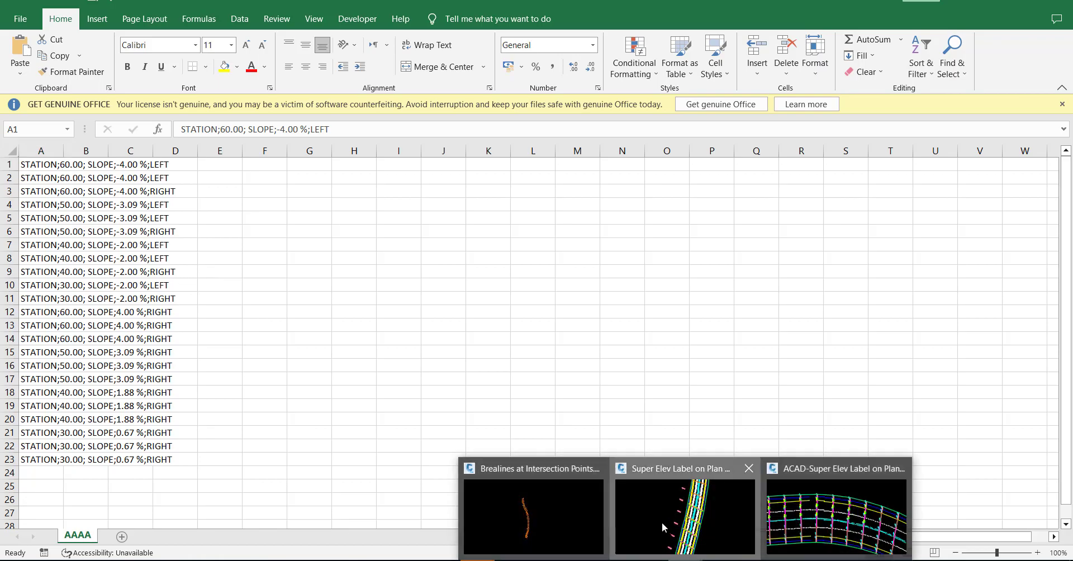
pyautogui.click(687, 512)
pyautogui.scroll(5, 575, 324)
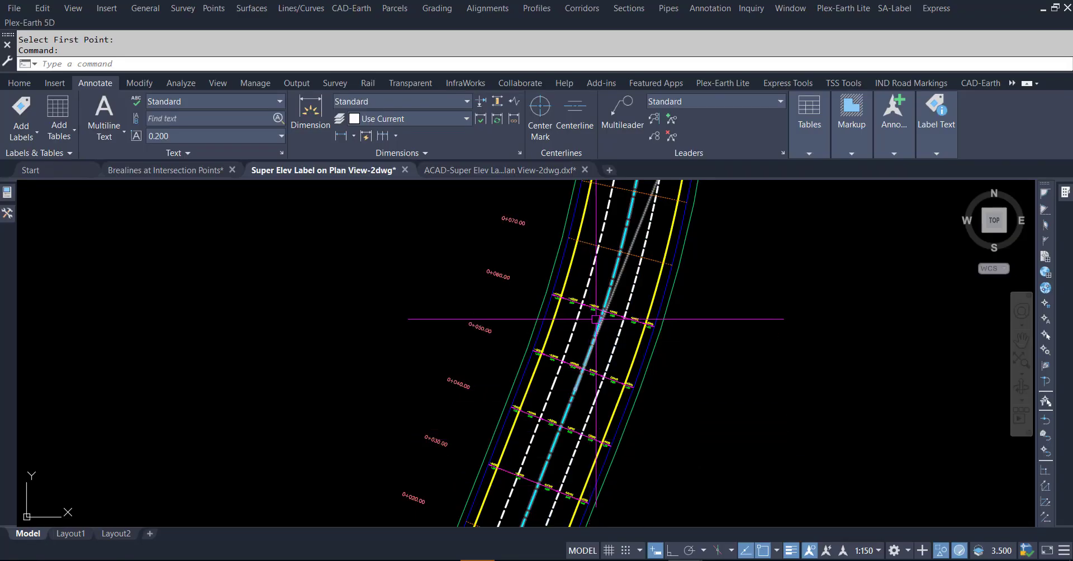
pyautogui.scroll(-2, 384, 385)
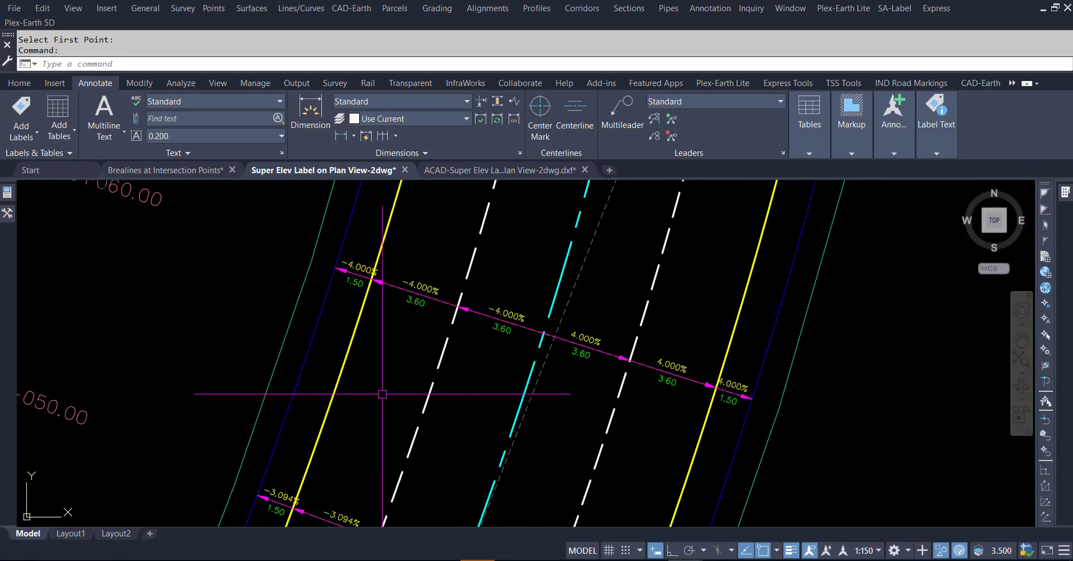
pyautogui.scroll(2, 644, 398)
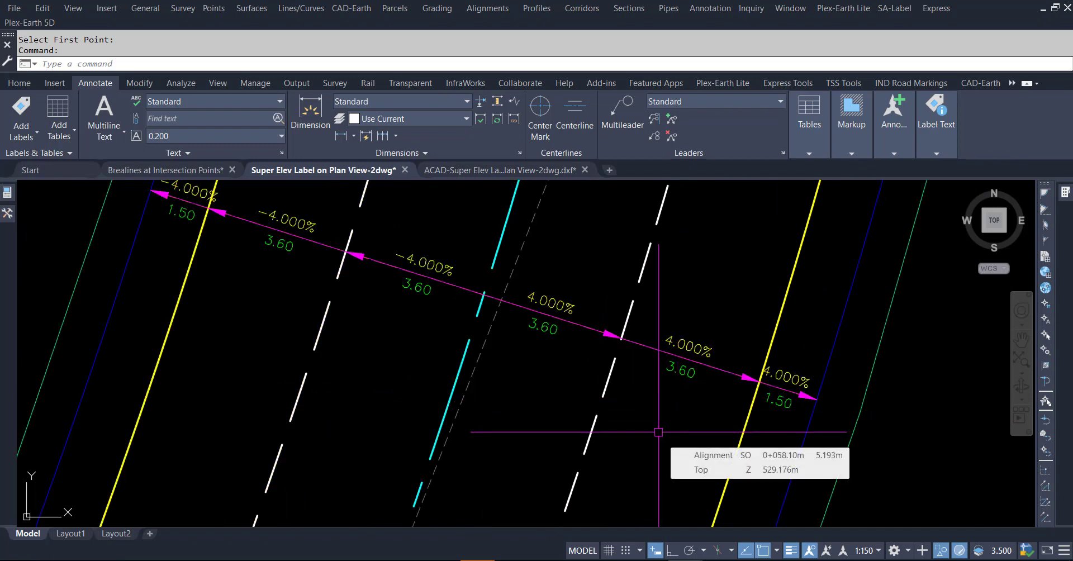
pyautogui.scroll(-2, 659, 433)
# Examine the lane slope and width labels on both sides of the centerline at station 0+050.
pyautogui.moveTo(660, 435); pyautogui.dragTo(666, 288, button='middle')
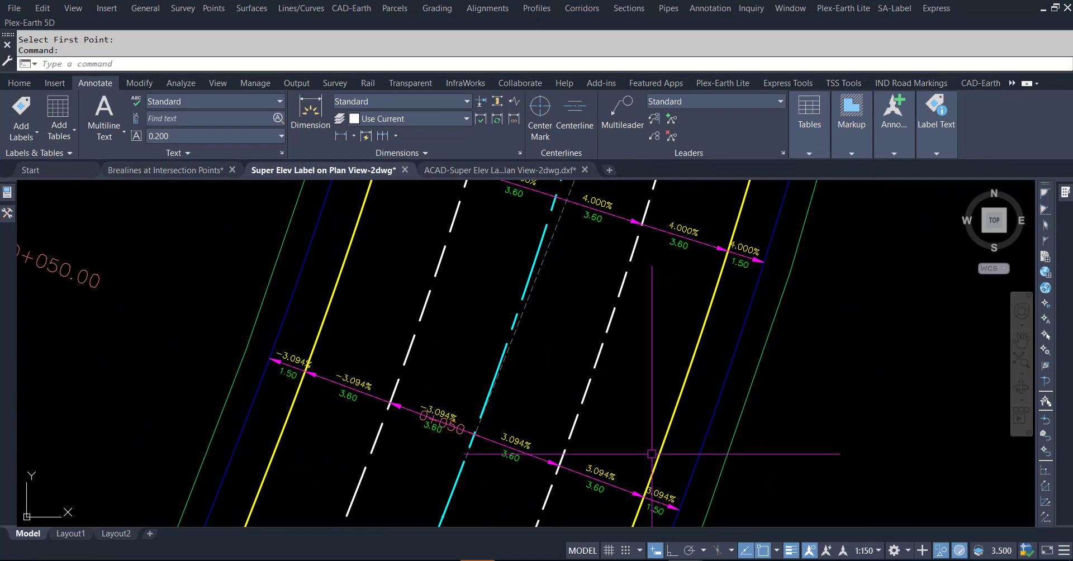
pyautogui.moveTo(743, 455); pyautogui.dragTo(646, 354, button='middle')
pyautogui.scroll(2, 555, 347)
pyautogui.scroll(-2, 556, 347)
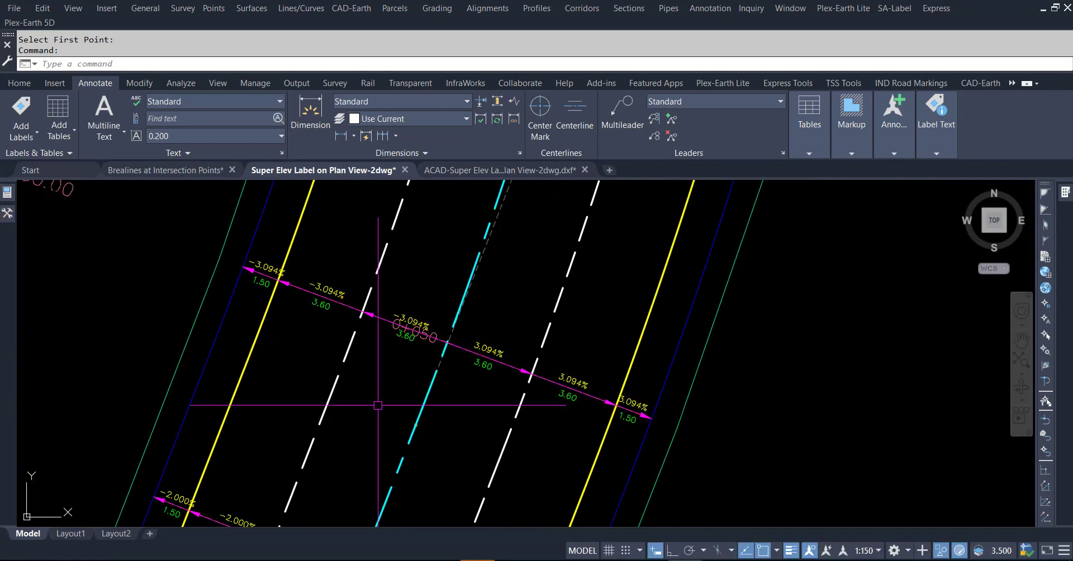
pyautogui.scroll(-2, 378, 405)
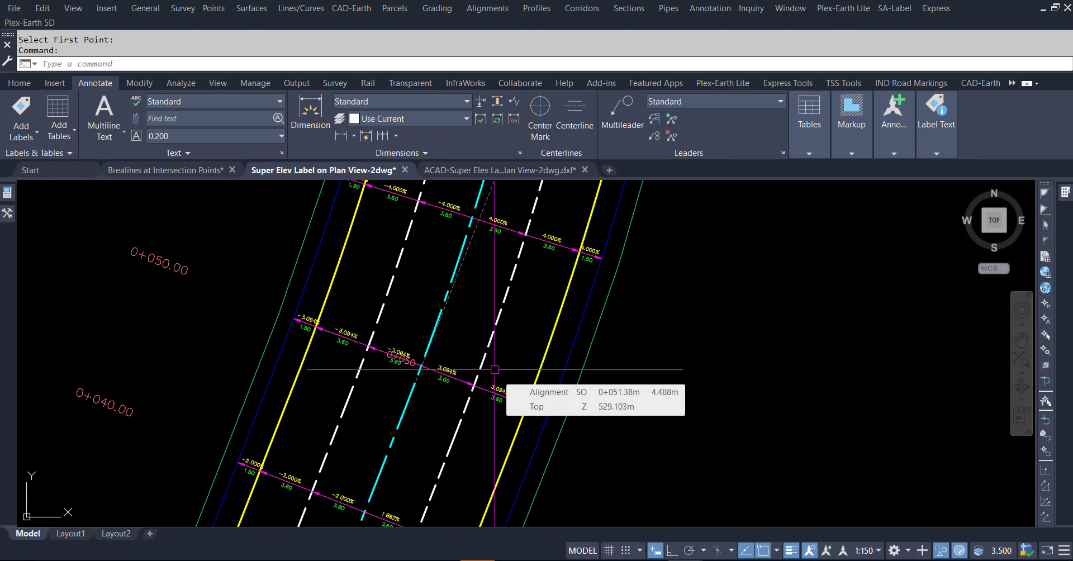
pyautogui.scroll(2, 491, 371)
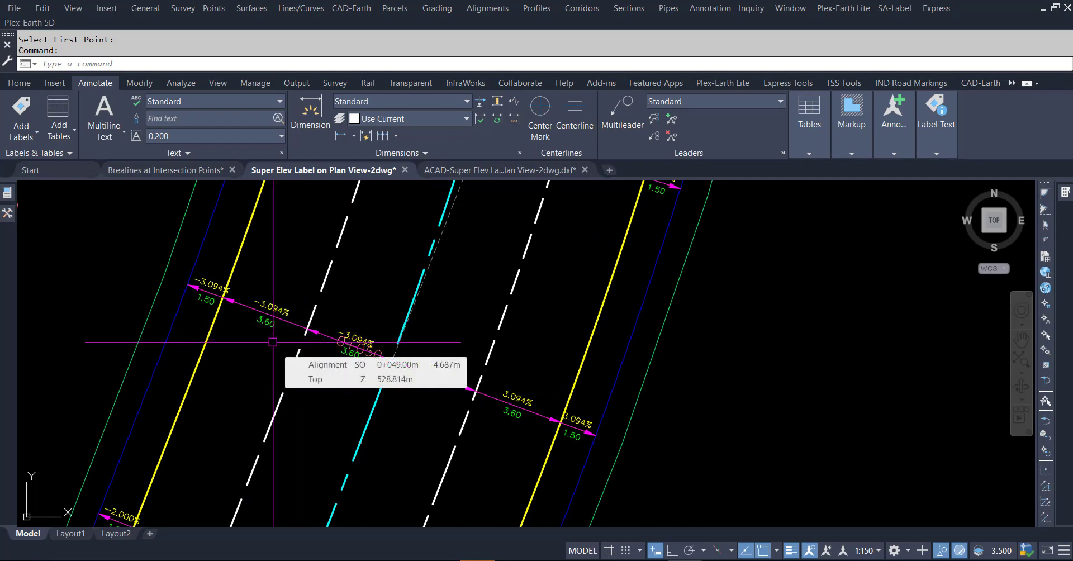
pyautogui.scroll(-2, 272, 342)
pyautogui.scroll(2, 417, 382)
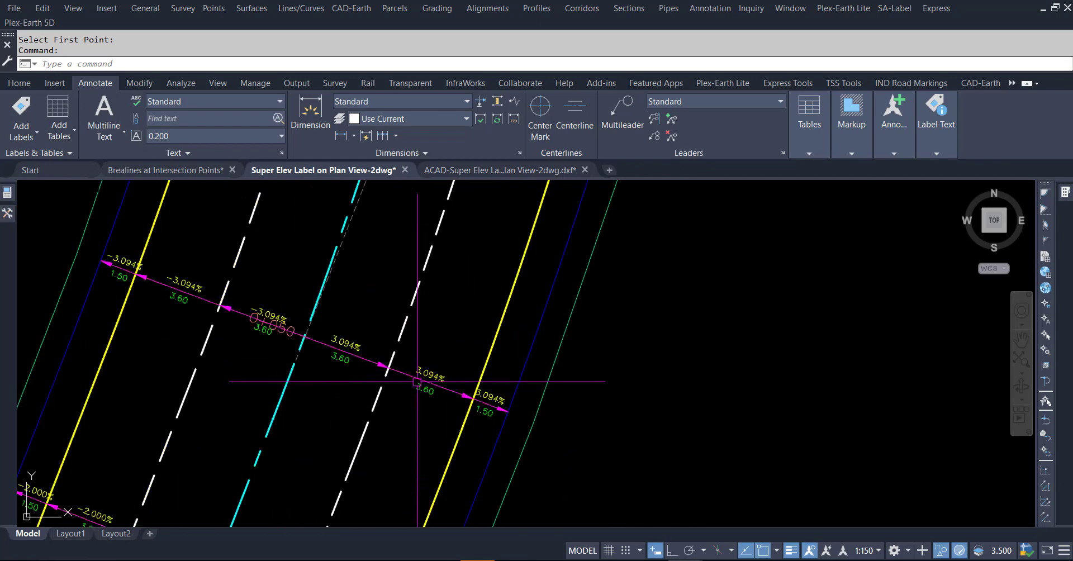
pyautogui.scroll(-2, 408, 369)
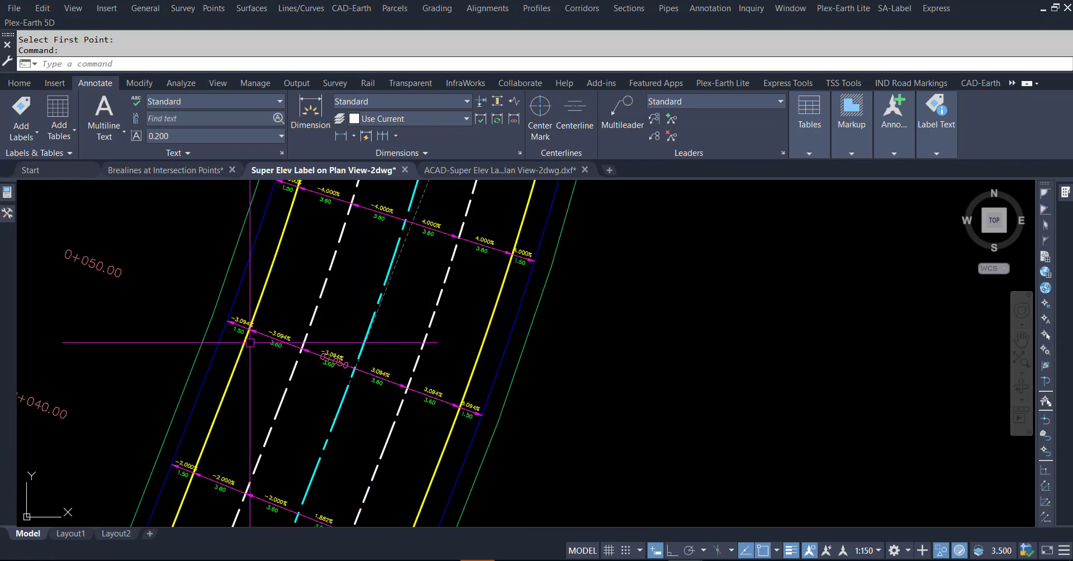
pyautogui.moveTo(298, 368); pyautogui.dragTo(341, 340, button='middle')
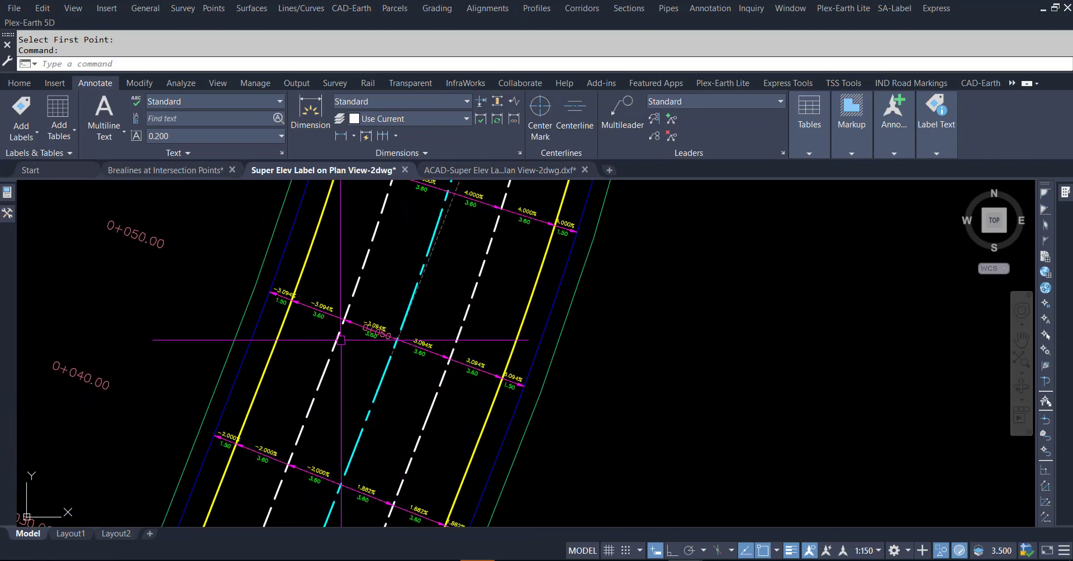
# Select the corridor, start creating COGO points from it, and name the new point group Corridor Poins.
pyautogui.moveTo(7, 213)
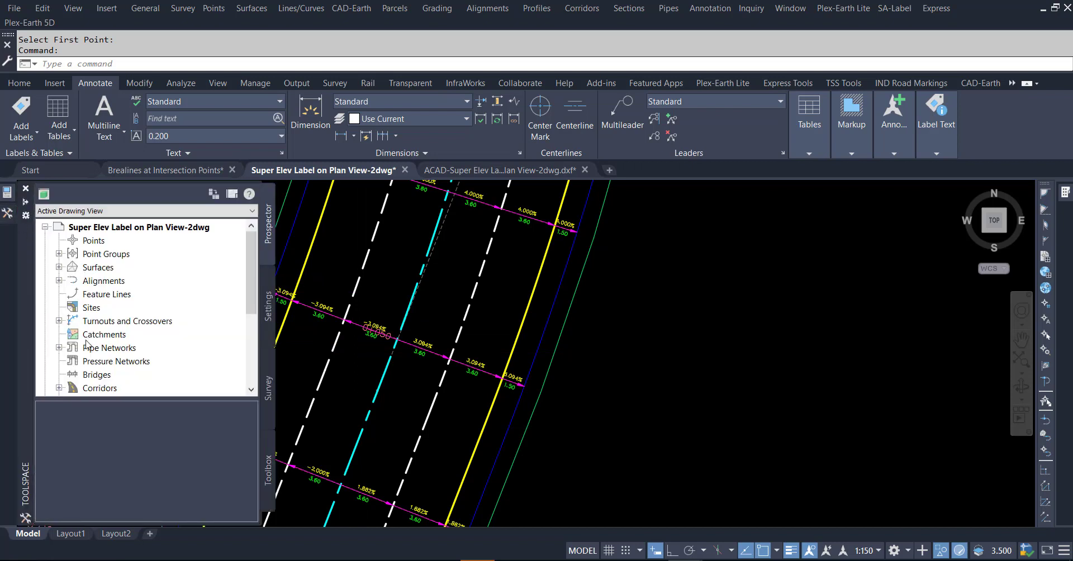
pyautogui.scroll(-1, 90, 349)
pyautogui.click(59, 348)
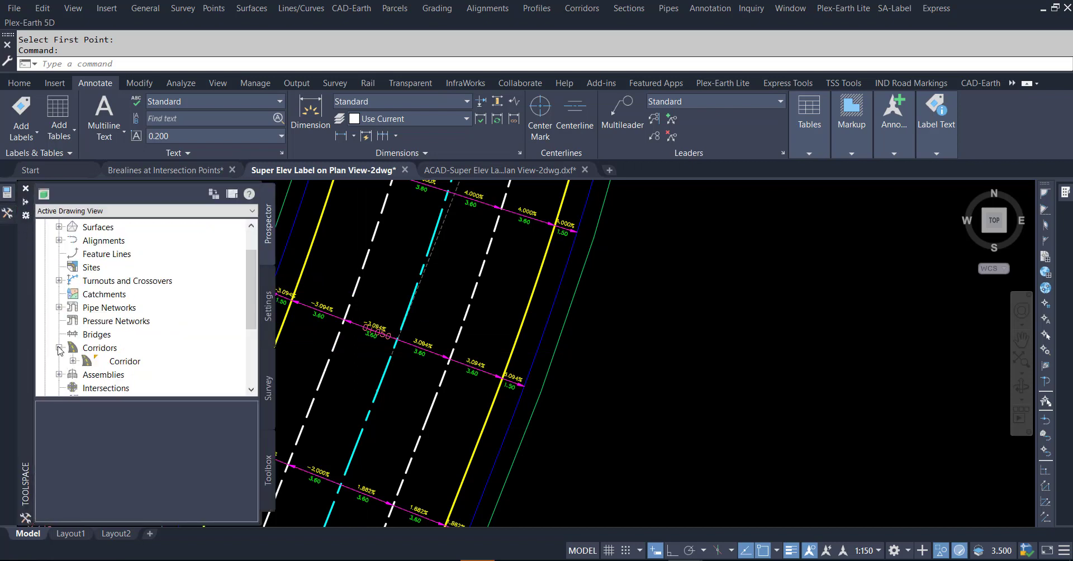
pyautogui.rightClick(116, 362)
pyautogui.click(148, 465)
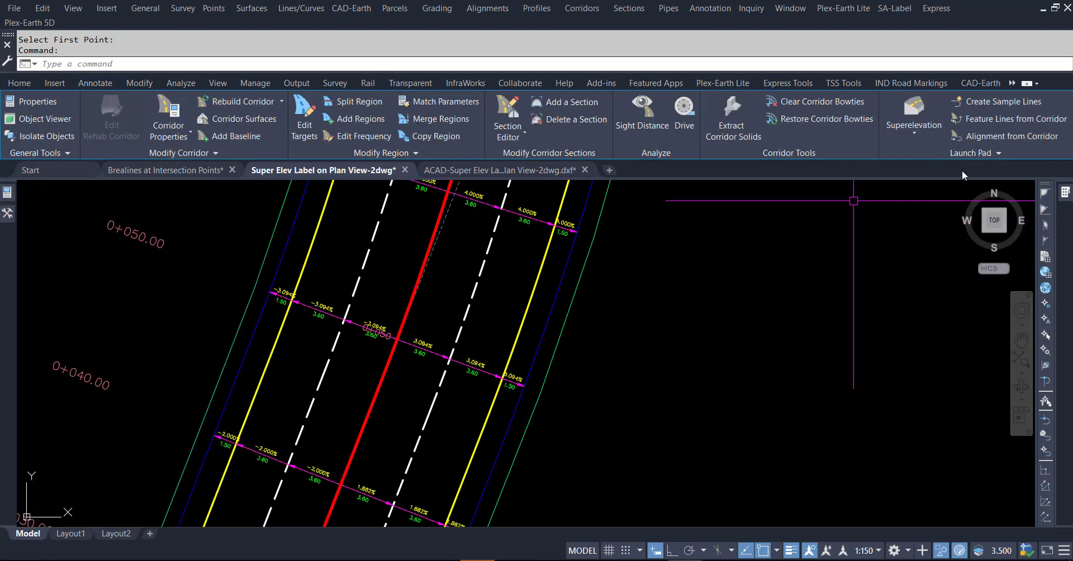
pyautogui.click(998, 154)
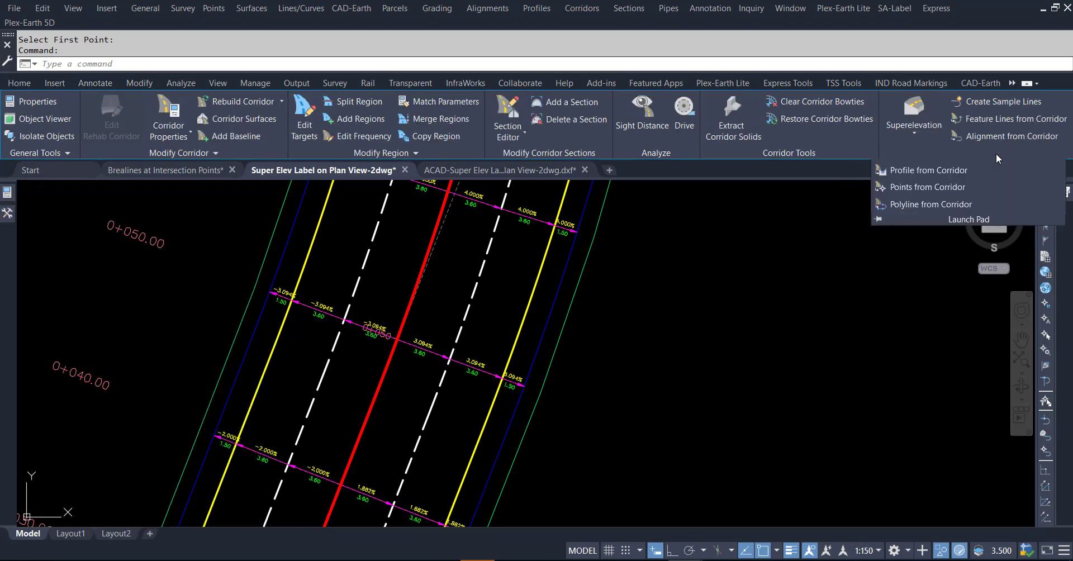
pyautogui.click(944, 190)
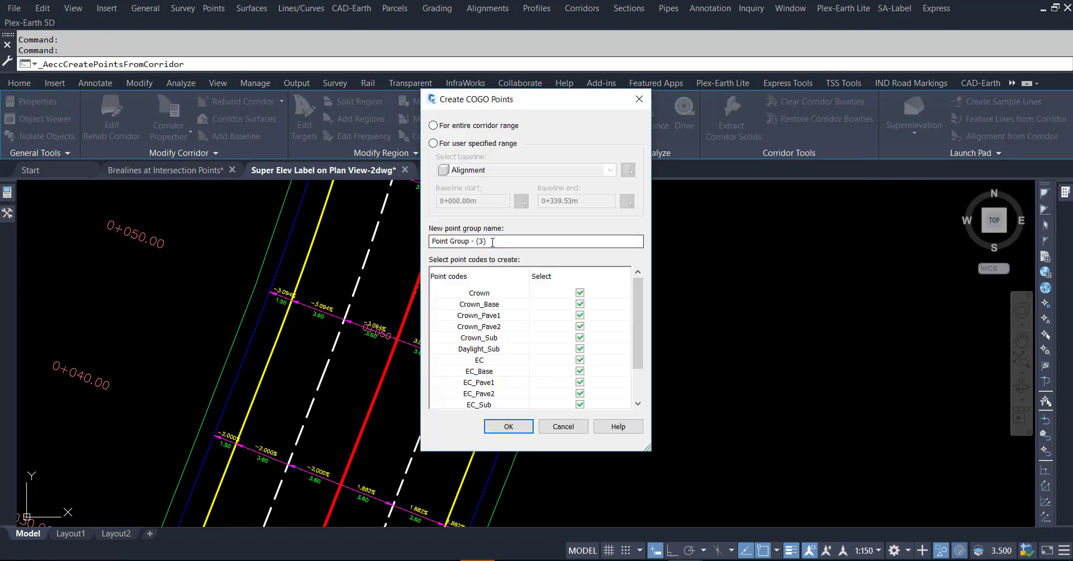
pyautogui.moveTo(510, 103)
pyautogui.mouseDown()
pyautogui.moveTo(777, 102)
pyautogui.moveTo(747, 78)
pyautogui.mouseUp()
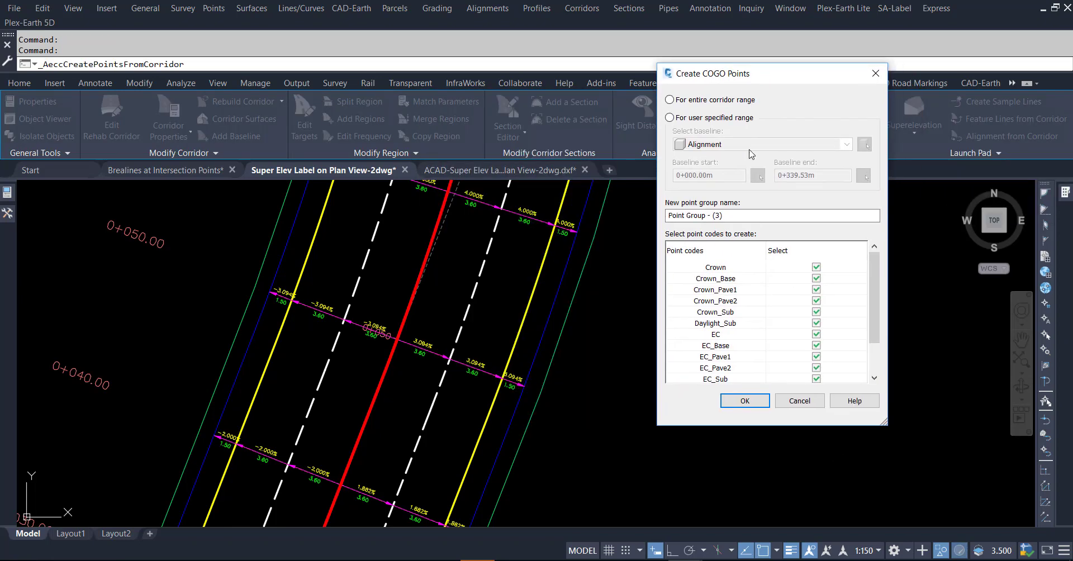
pyautogui.doubleClick(729, 219)
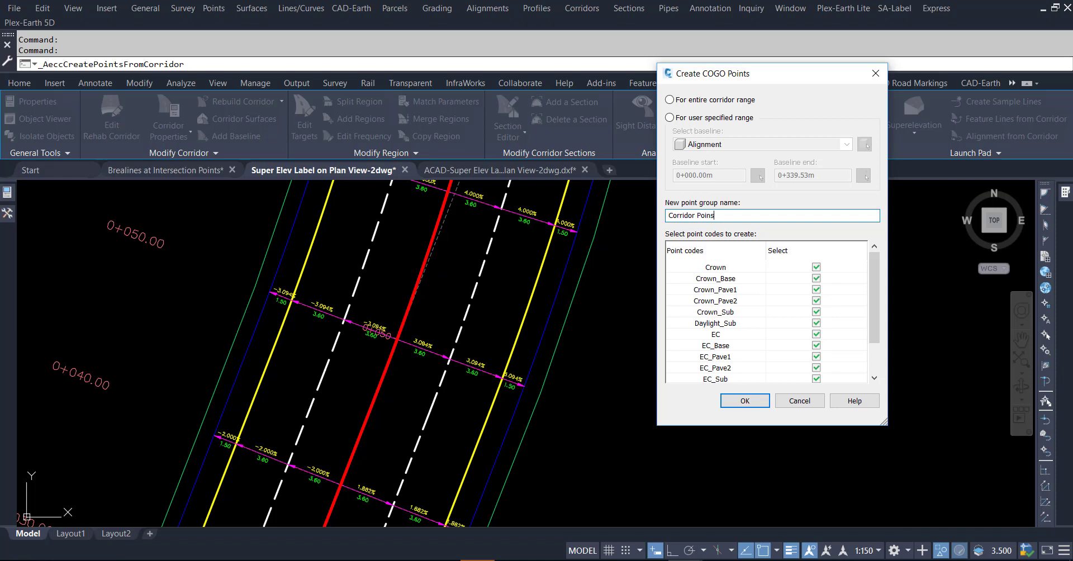
# Limit the point codes to Crown, EC and EPS, and create the corridor points.
pyautogui.click(716, 268)
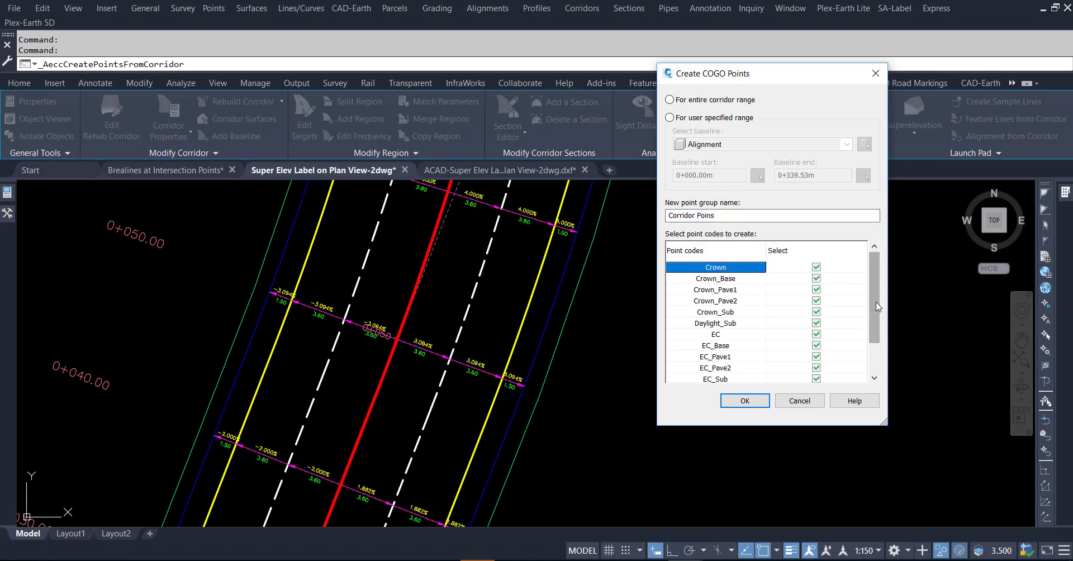
pyautogui.moveTo(877, 306); pyautogui.dragTo(877, 371)
pyautogui.keyDown('shift'); pyautogui.click(746, 378); pyautogui.keyUp('shift')
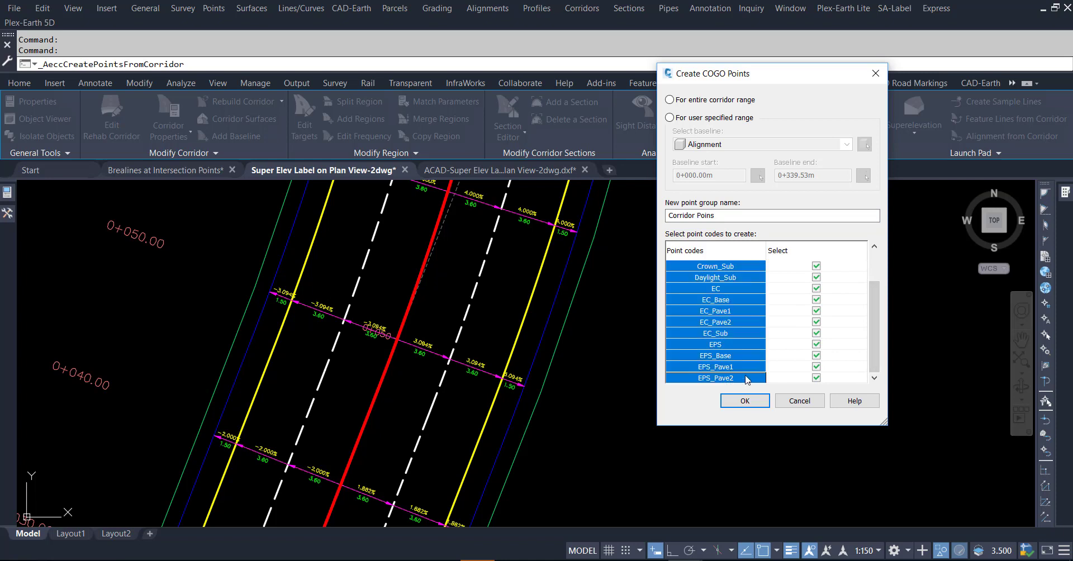
pyautogui.click(816, 378)
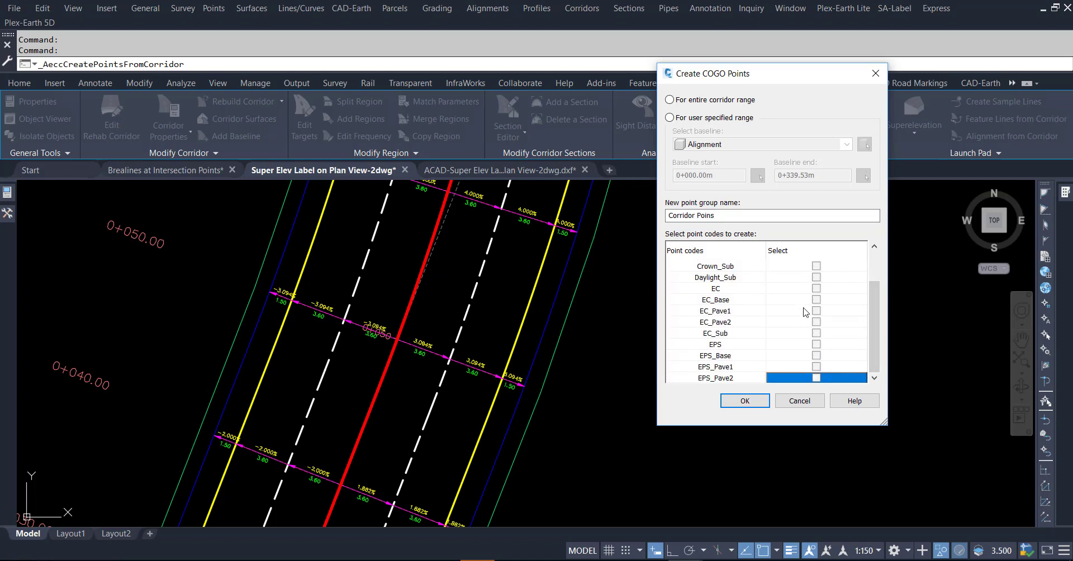
pyautogui.scroll(2, 805, 305)
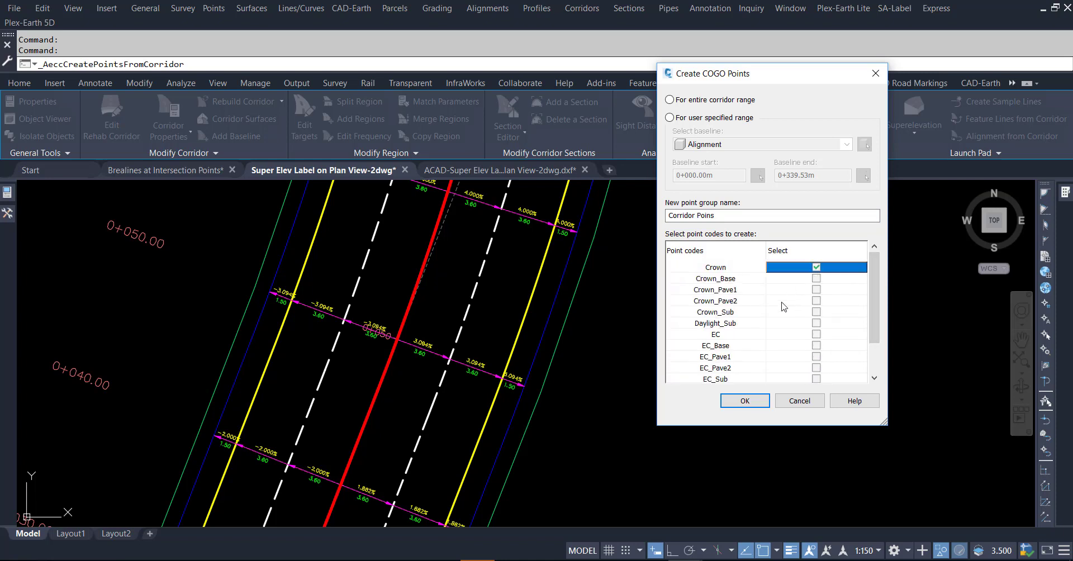
pyautogui.click(816, 335)
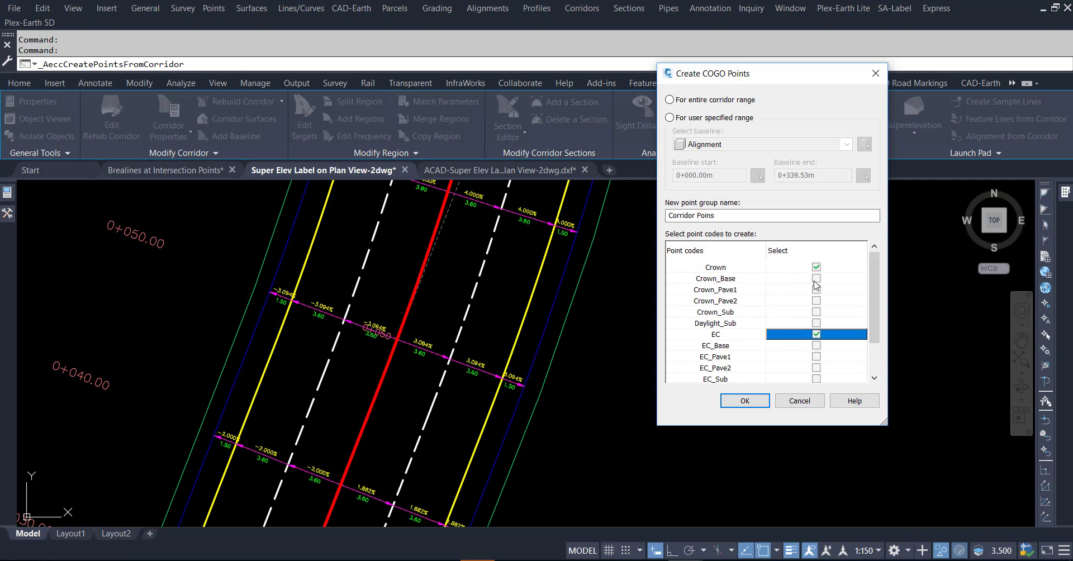
pyautogui.scroll(-2, 783, 351)
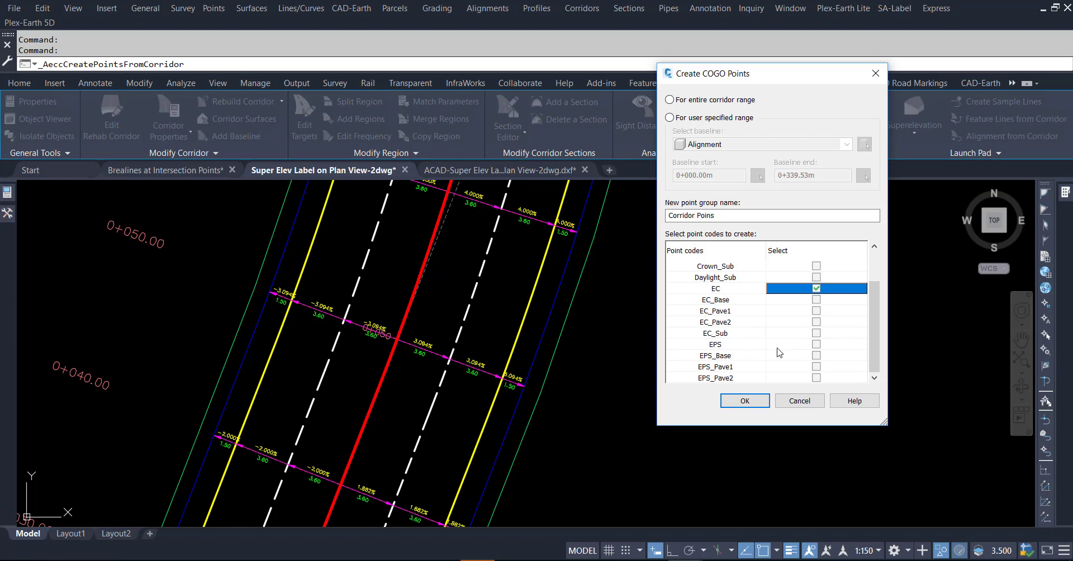
pyautogui.click(816, 344)
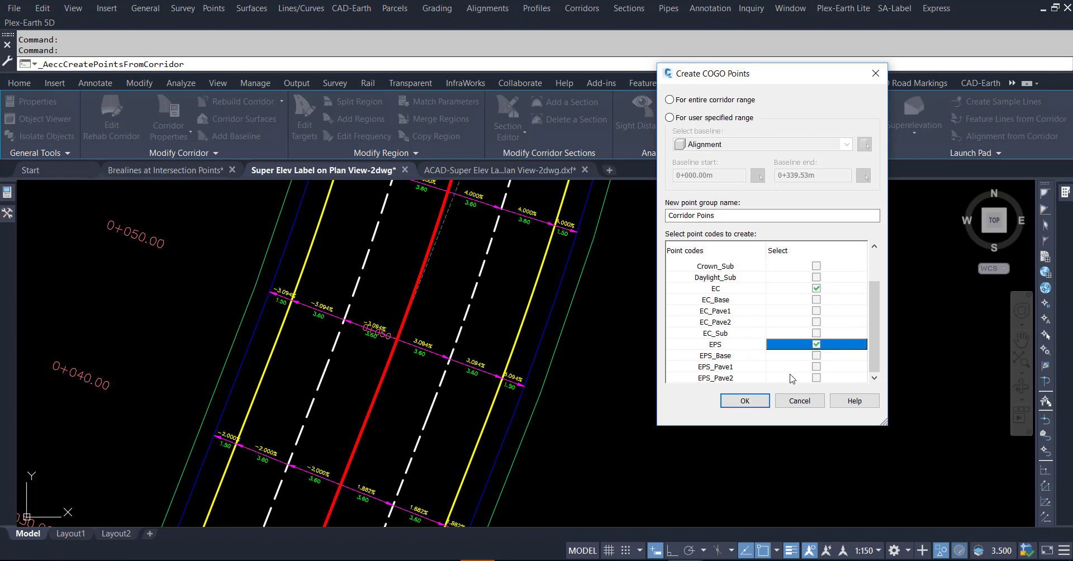
pyautogui.click(744, 401)
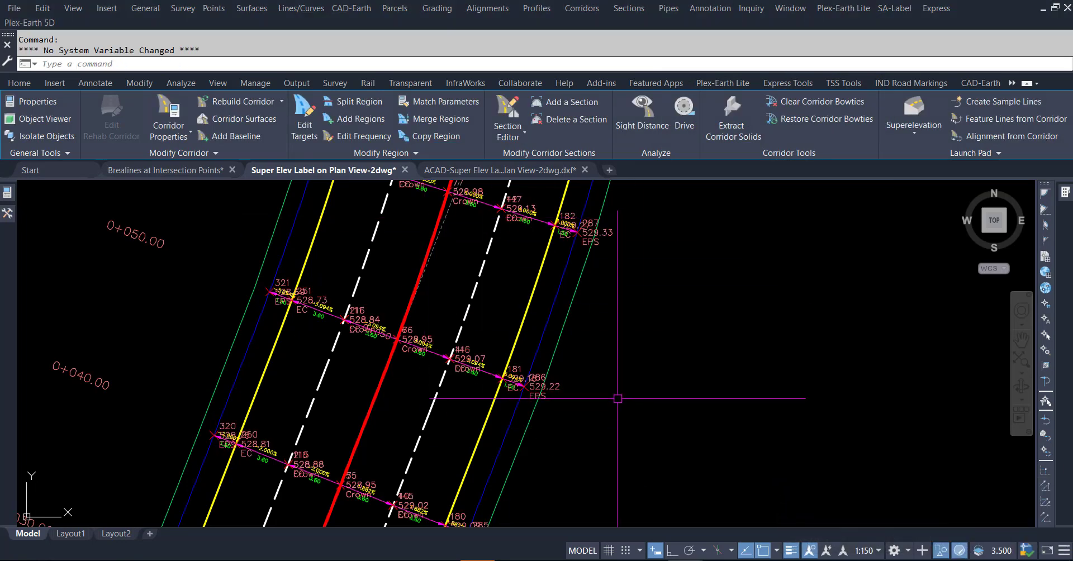
# Inspect the new corridor points and their labels around station 0+050 and along the road.
pyautogui.scroll(4, 495, 369)
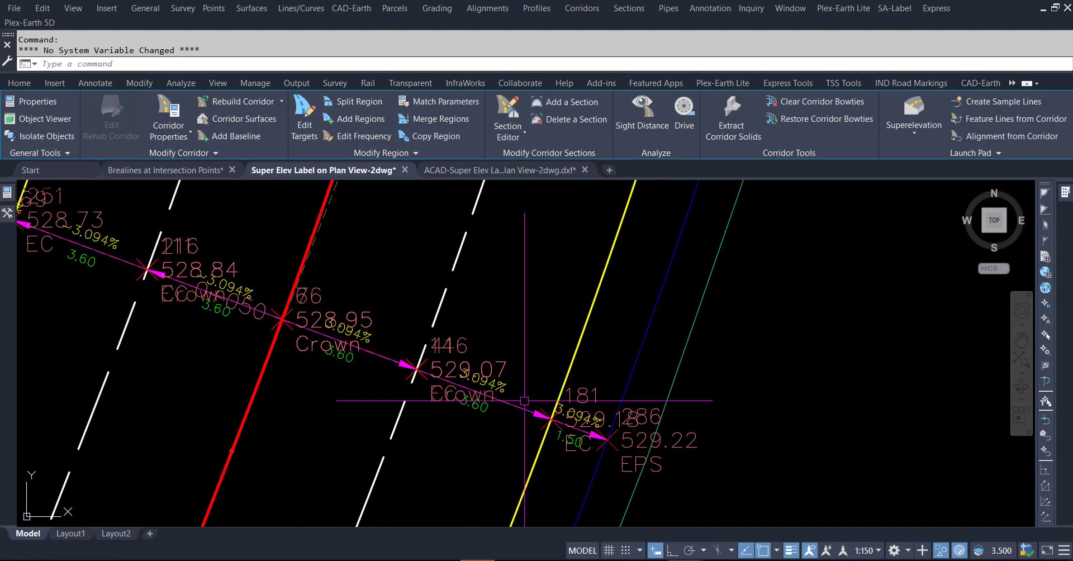
pyautogui.scroll(-6, 499, 442)
pyautogui.scroll(-5, 499, 442)
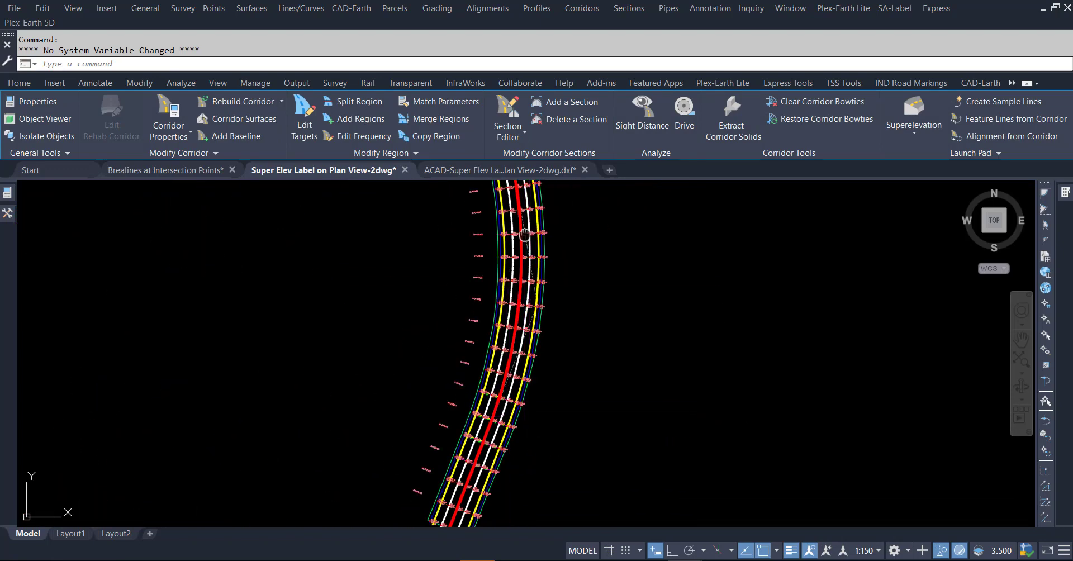
pyautogui.scroll(7, 499, 305)
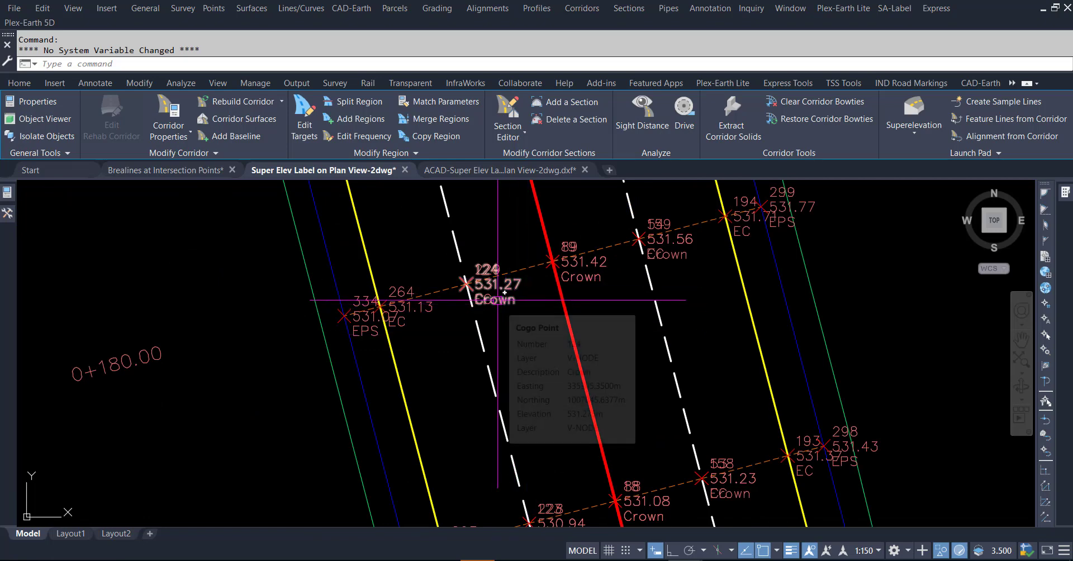
pyautogui.click(497, 300)
pyautogui.rightClick(497, 300)
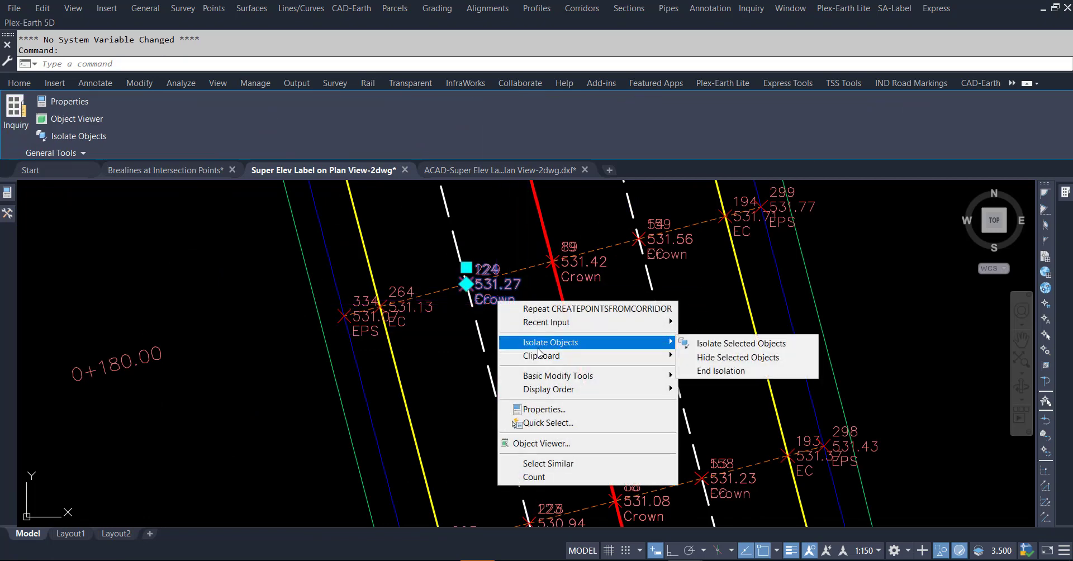
pyautogui.press('Escape')
pyautogui.press('Escape')
pyautogui.press('Escape')
pyautogui.click(496, 300)
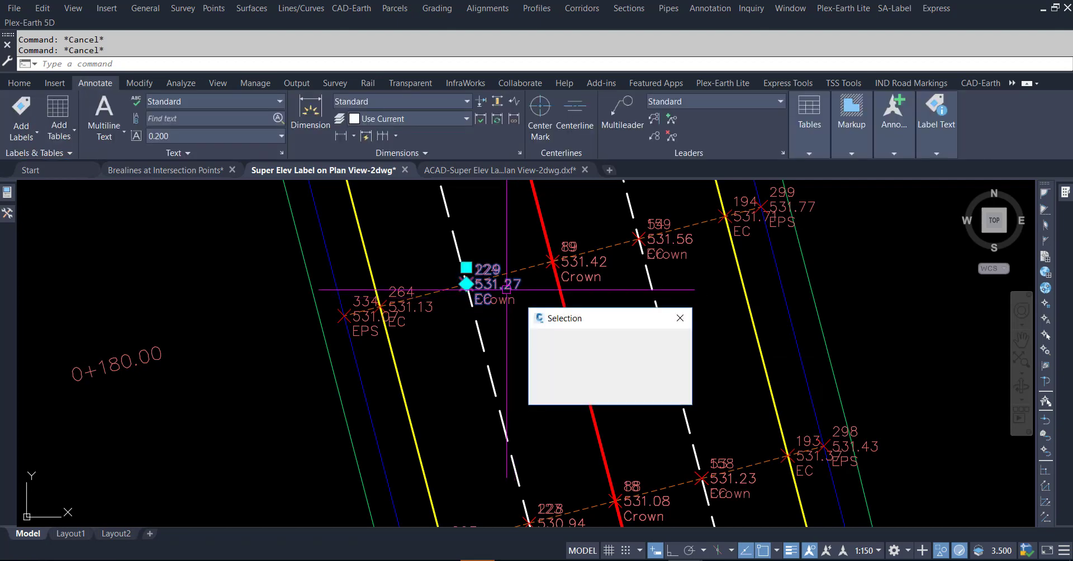
pyautogui.rightClick(507, 302)
pyautogui.click(579, 308)
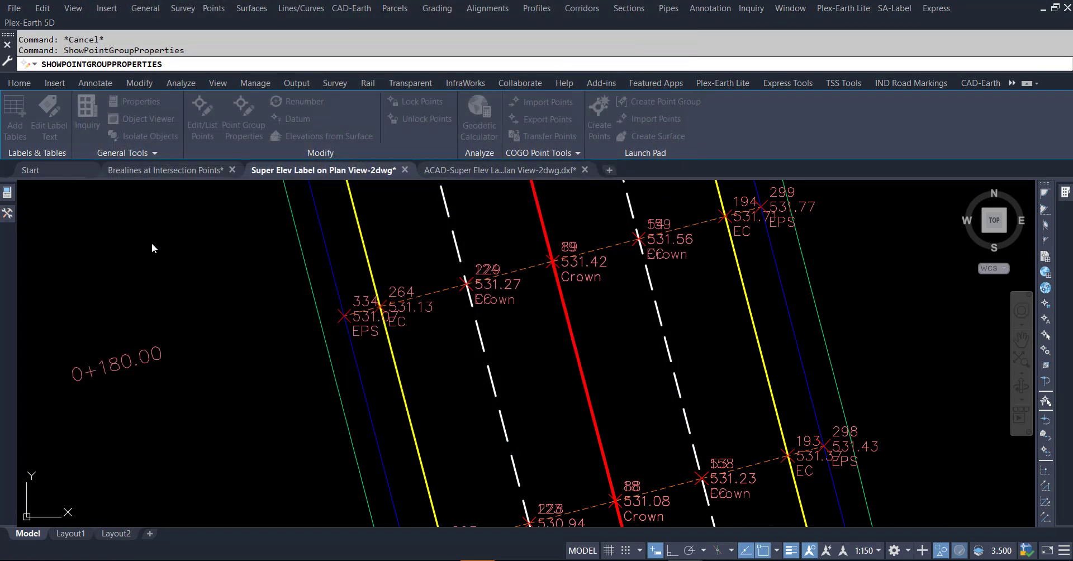
# Expand the drawing's point groups in the Toolspace Prospector to check for the Corridor Poins group.
pyautogui.moveTo(2, 215)
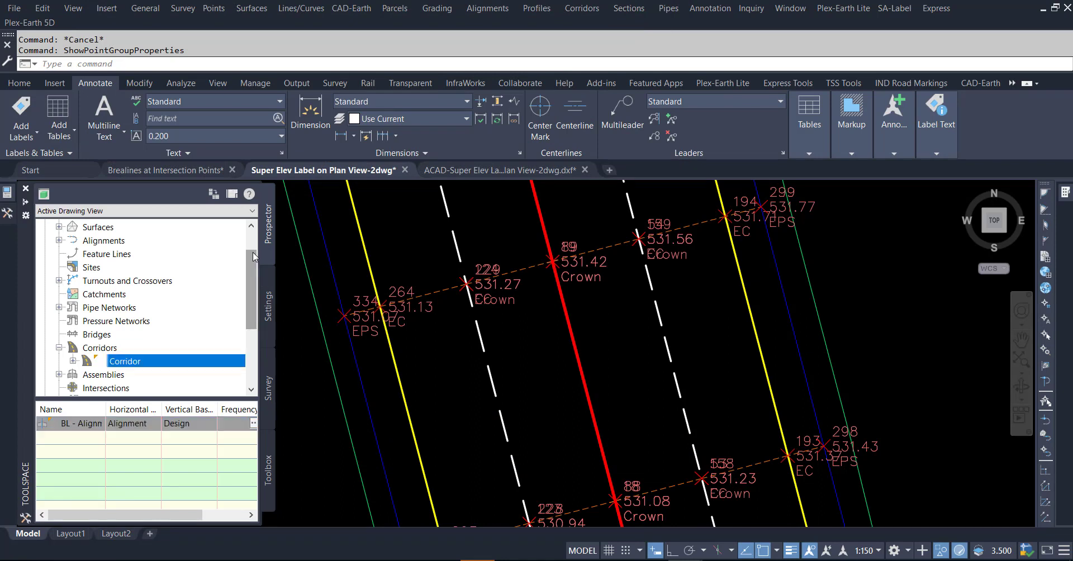
pyautogui.scroll(1, 129, 265)
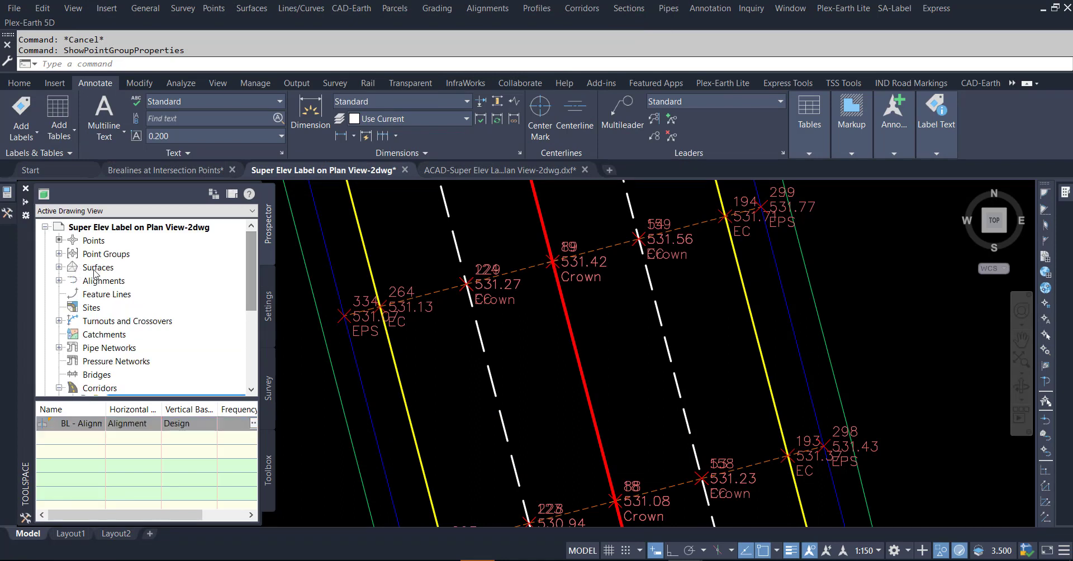
pyautogui.click(58, 254)
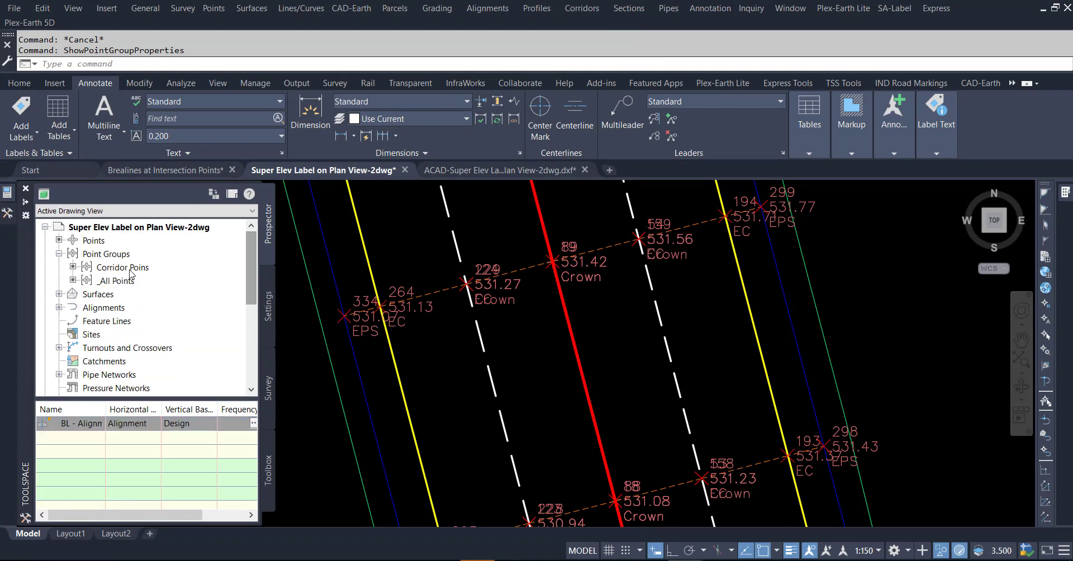
# Open the Corridor Poins group properties from a corridor point, and set its point style to Circle and label style to Elev.
pyautogui.click(466, 284)
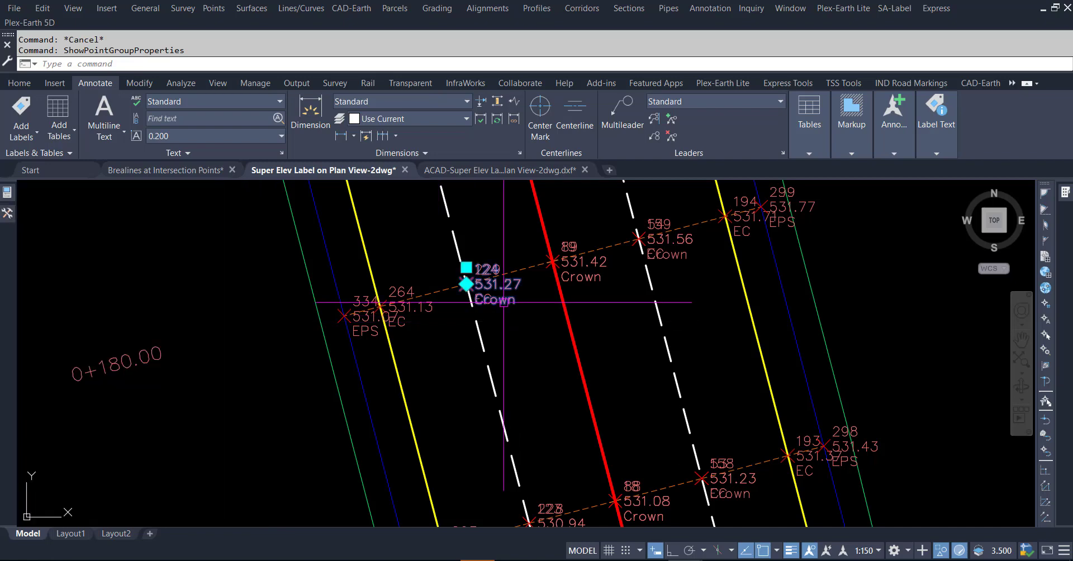
pyautogui.rightClick(505, 304)
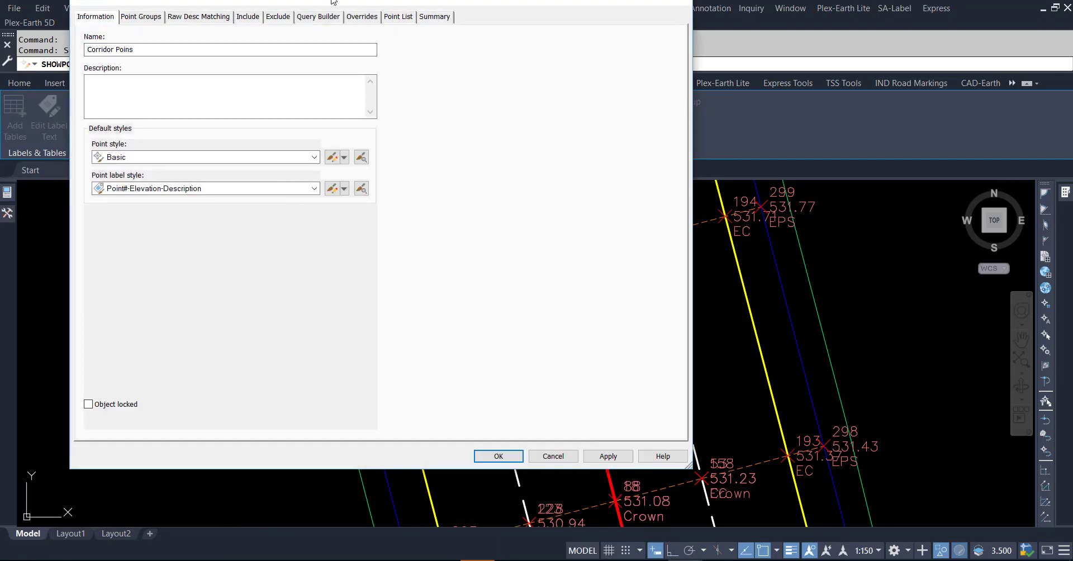
pyautogui.moveTo(334, 2); pyautogui.dragTo(548, 24)
pyautogui.click(513, 182)
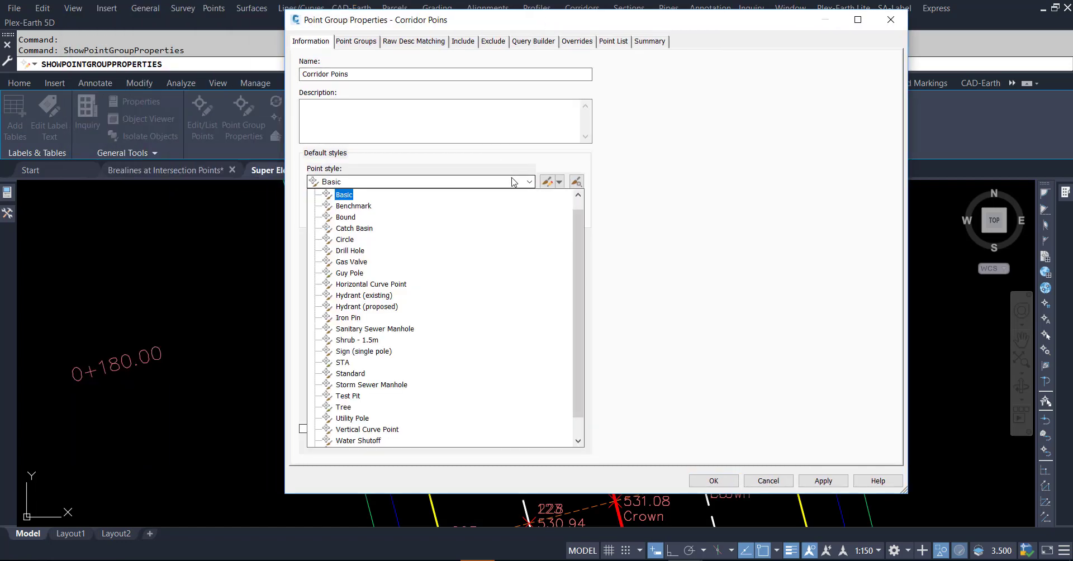
pyautogui.click(352, 244)
pyautogui.click(383, 215)
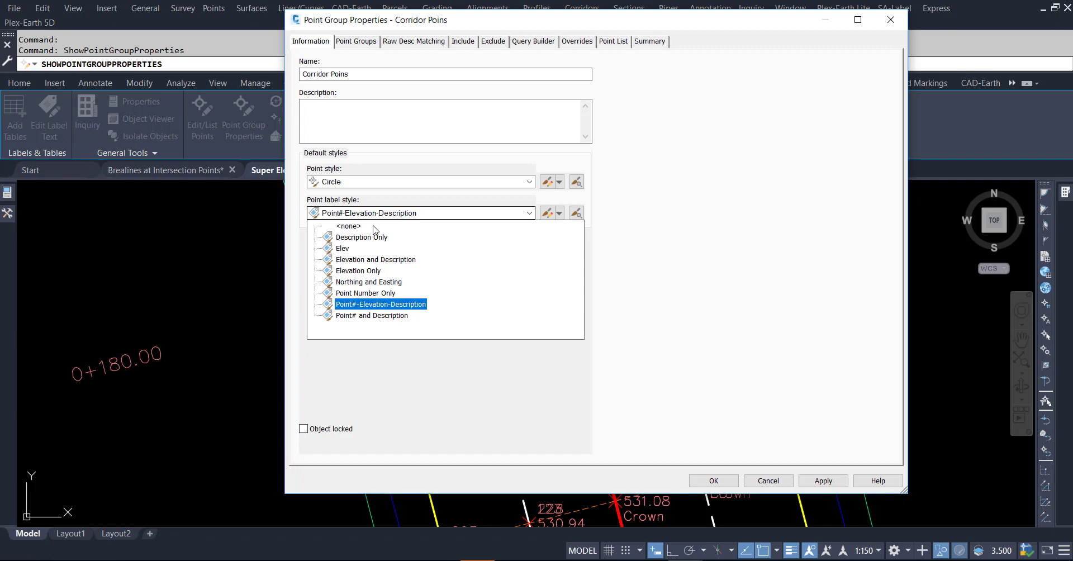
pyautogui.click(343, 252)
pyautogui.click(822, 480)
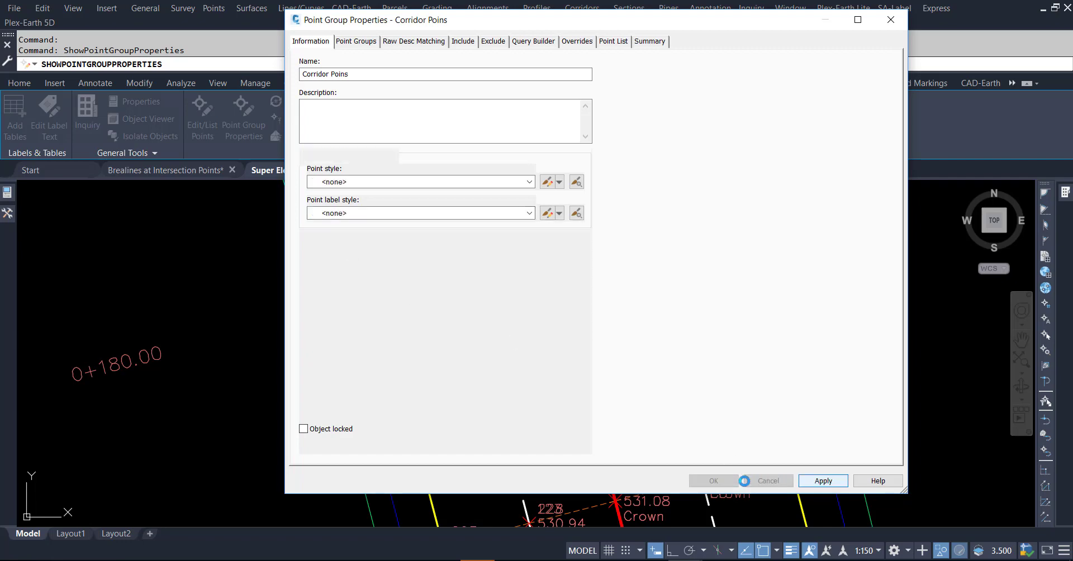
pyautogui.click(713, 481)
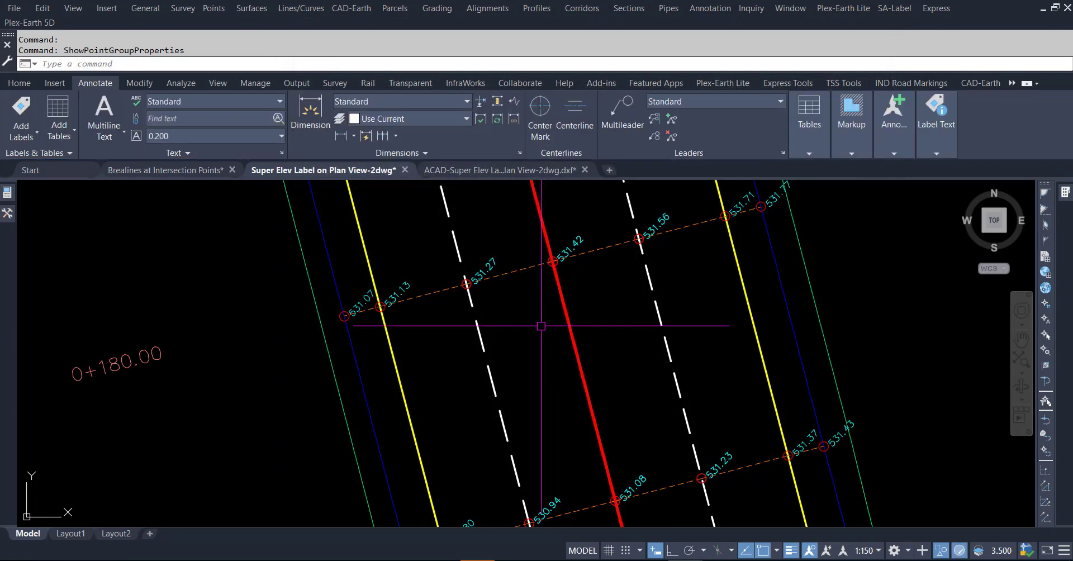
pyautogui.press('Escape')
pyautogui.press('Escape')
# Inspect the restyled points and elevation labels around station 0+180 and at the labelled cross sections near 0+030 and 0+040.
pyautogui.scroll(-2, 533, 308)
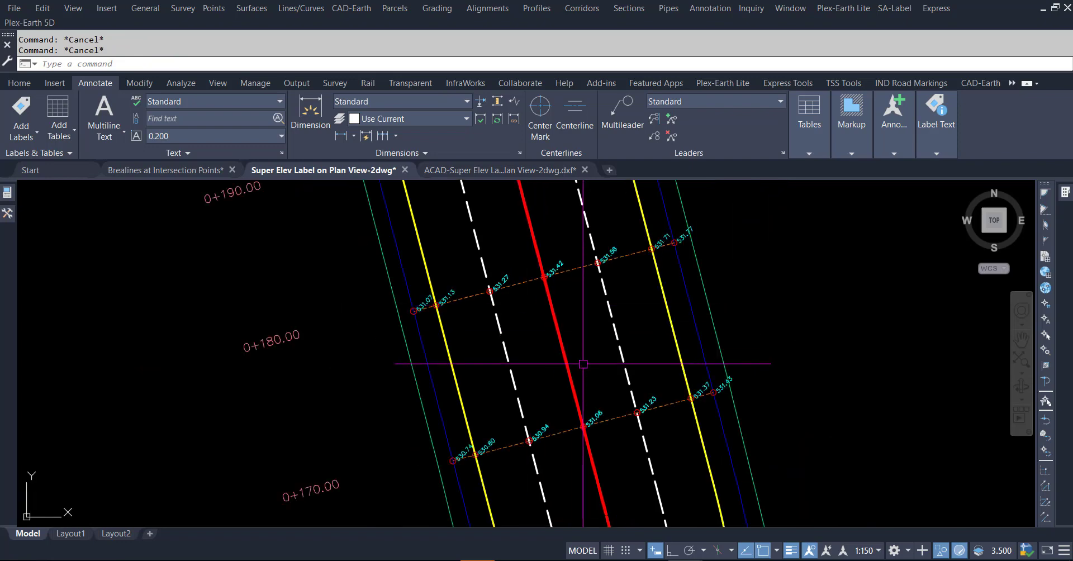
pyautogui.scroll(1, 598, 446)
pyautogui.scroll(2, 701, 447)
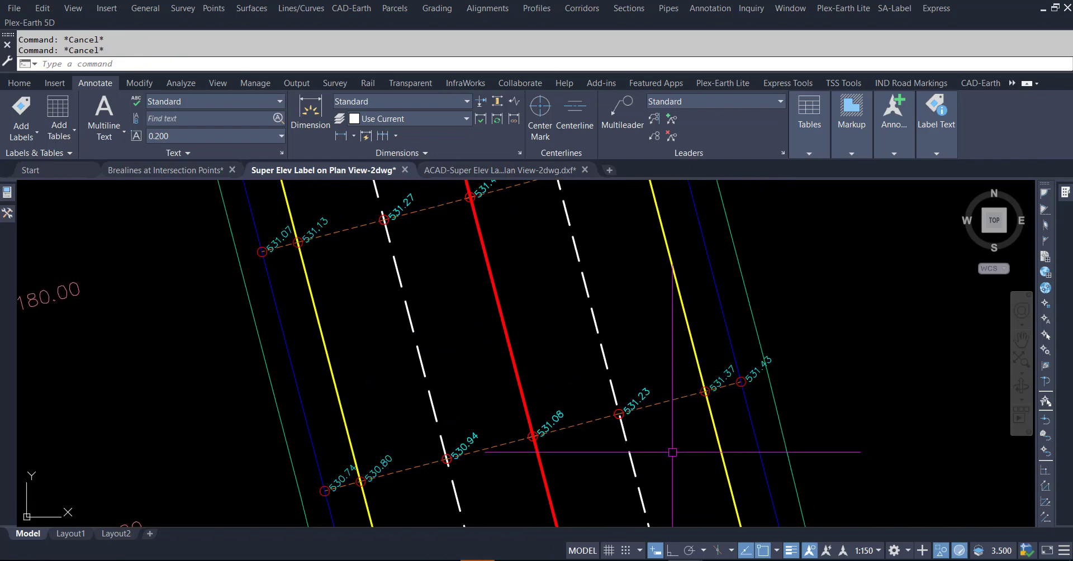
pyautogui.scroll(-6, 559, 364)
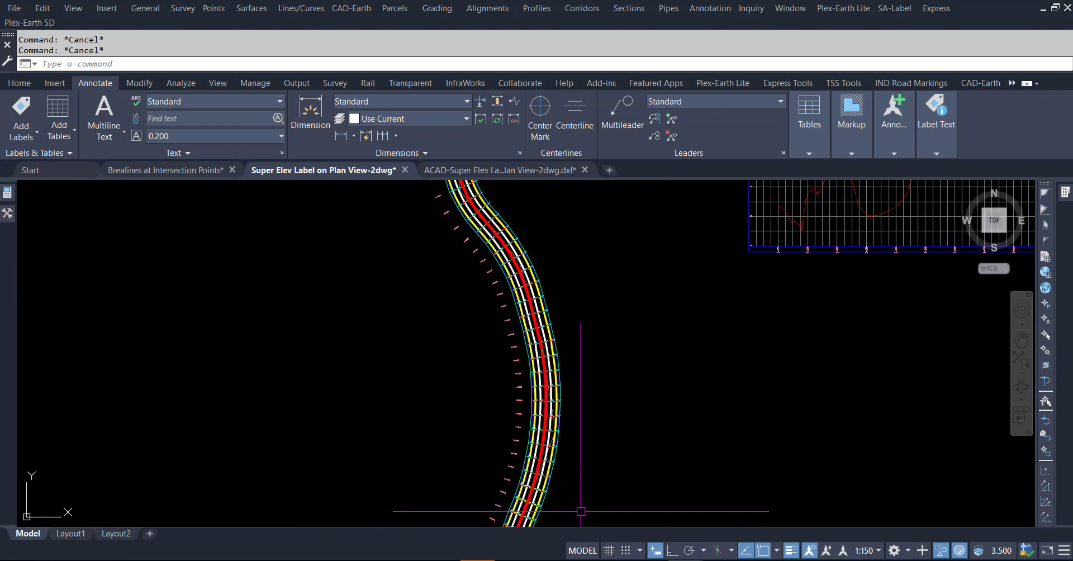
pyautogui.scroll(-2, 587, 364)
pyautogui.scroll(6, 551, 371)
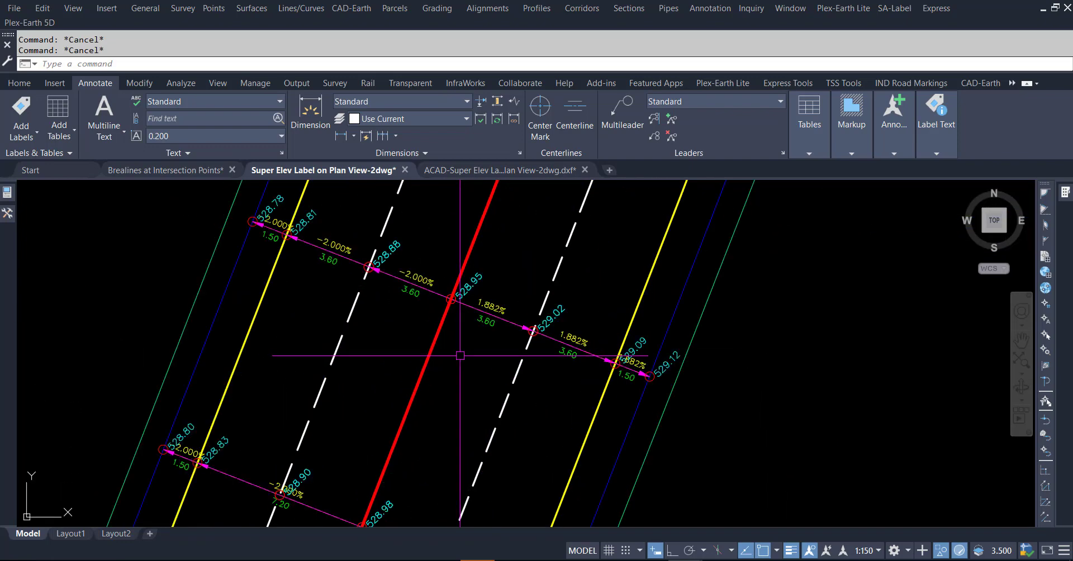
pyautogui.moveTo(694, 402)
pyautogui.mouseDown(button='middle')
pyautogui.moveTo(790, 347)
pyautogui.moveTo(706, 333)
pyautogui.mouseUp(button='middle')
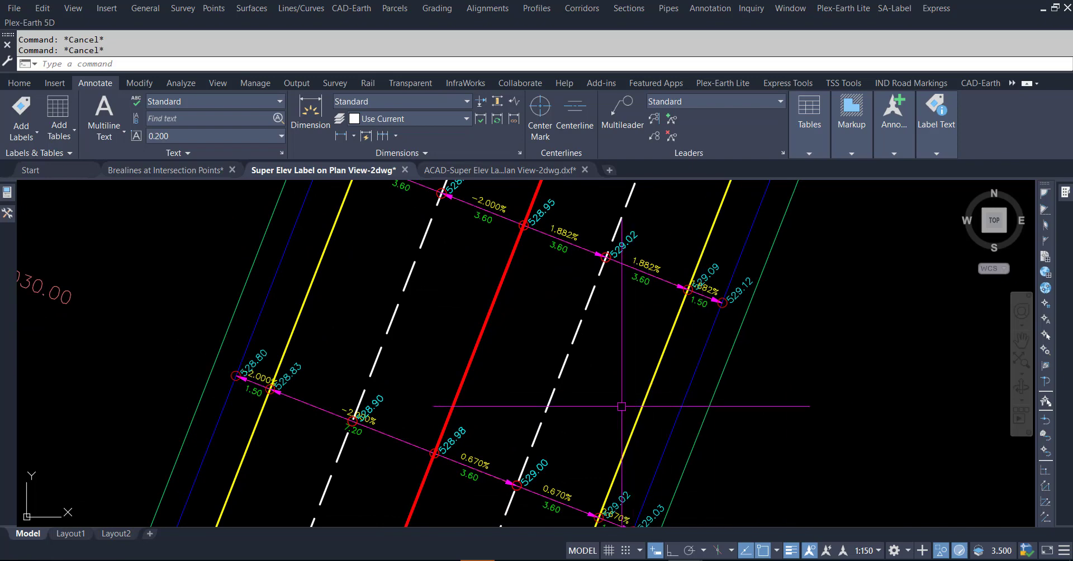
pyautogui.moveTo(621, 406); pyautogui.dragTo(635, 376, button='middle')
pyautogui.scroll(-2, 629, 380)
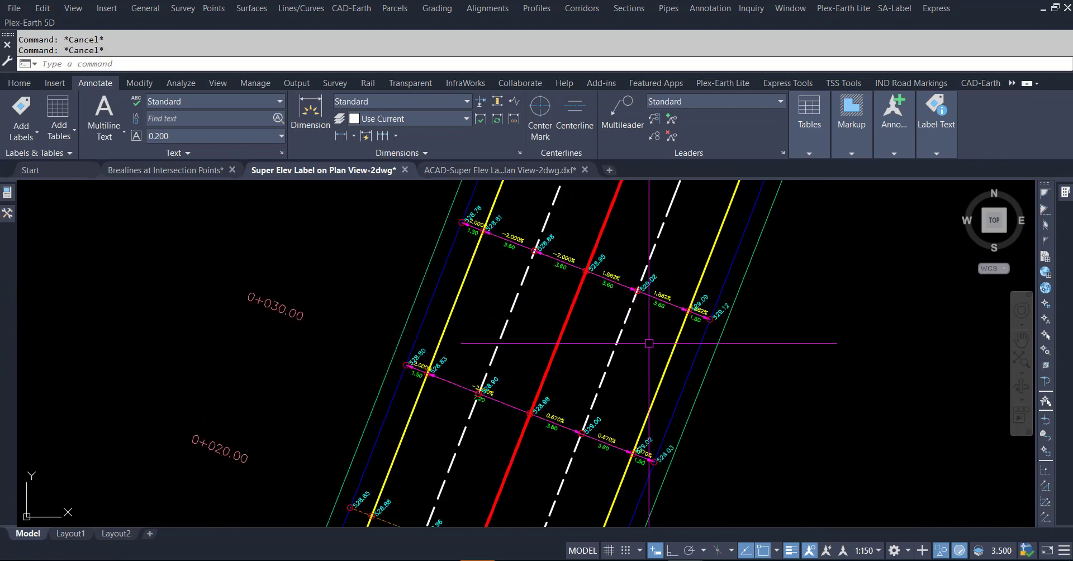
pyautogui.moveTo(648, 343); pyautogui.dragTo(648, 345, button='middle')
pyautogui.moveTo(585, 317); pyautogui.dragTo(582, 335, button='middle')
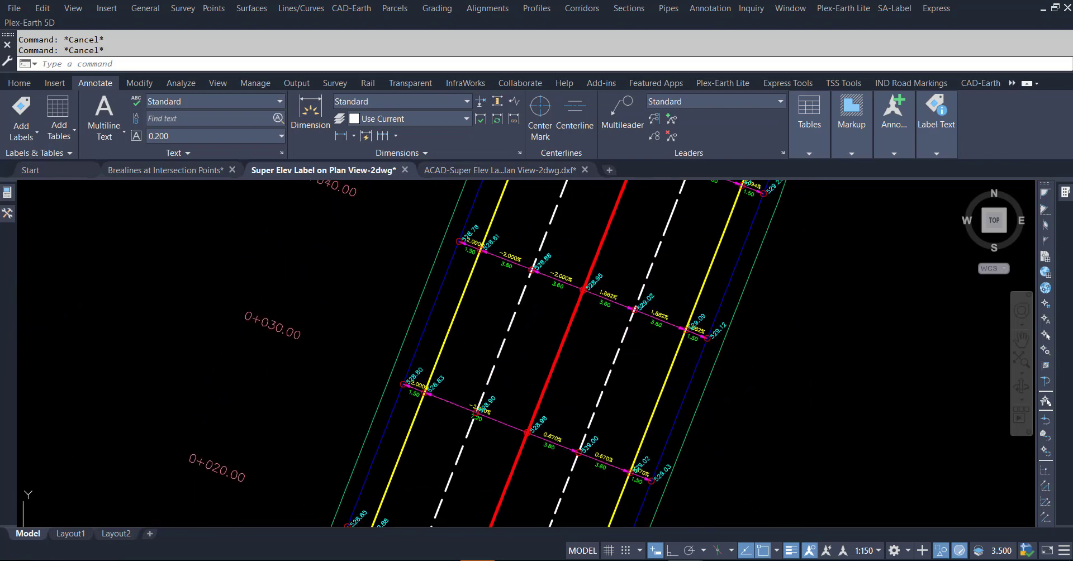
# Examine the point elevations against the slope and width labels across the lanes from station 0+030 to 0+060.
pyautogui.scroll(4, 480, 291)
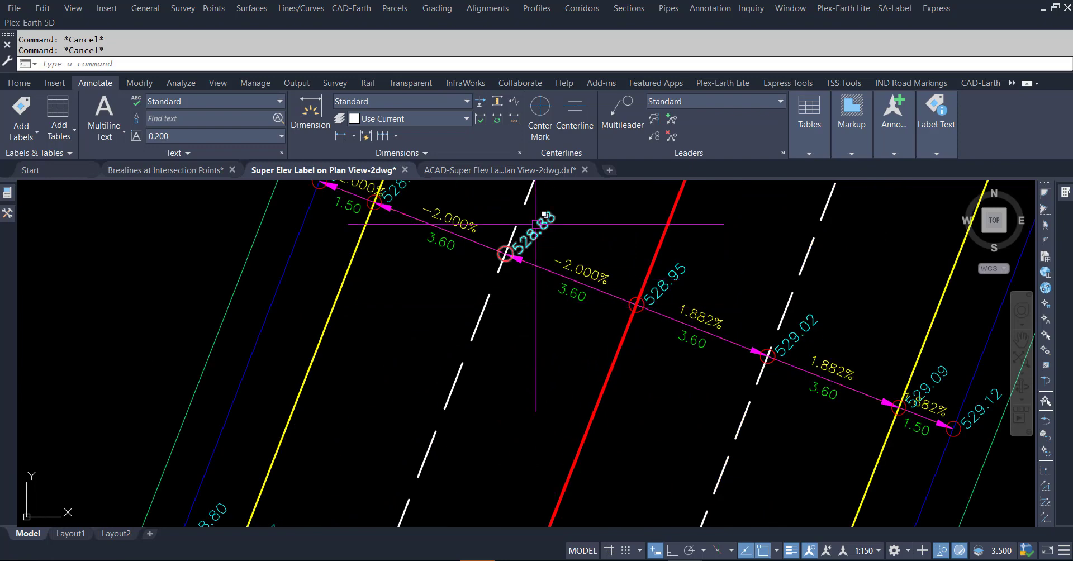
pyautogui.scroll(-1, 553, 227)
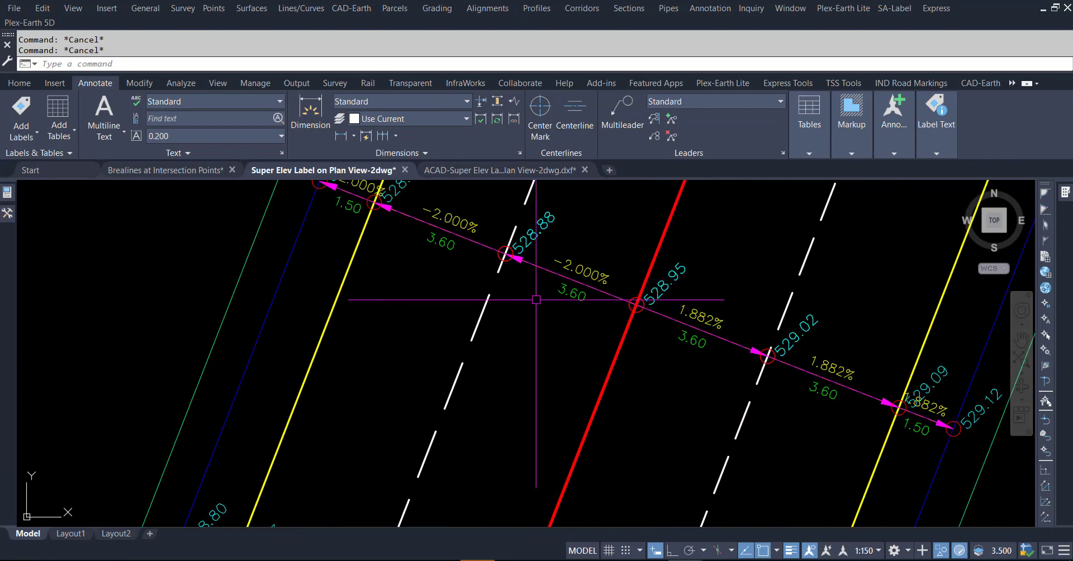
pyautogui.scroll(-1, 553, 340)
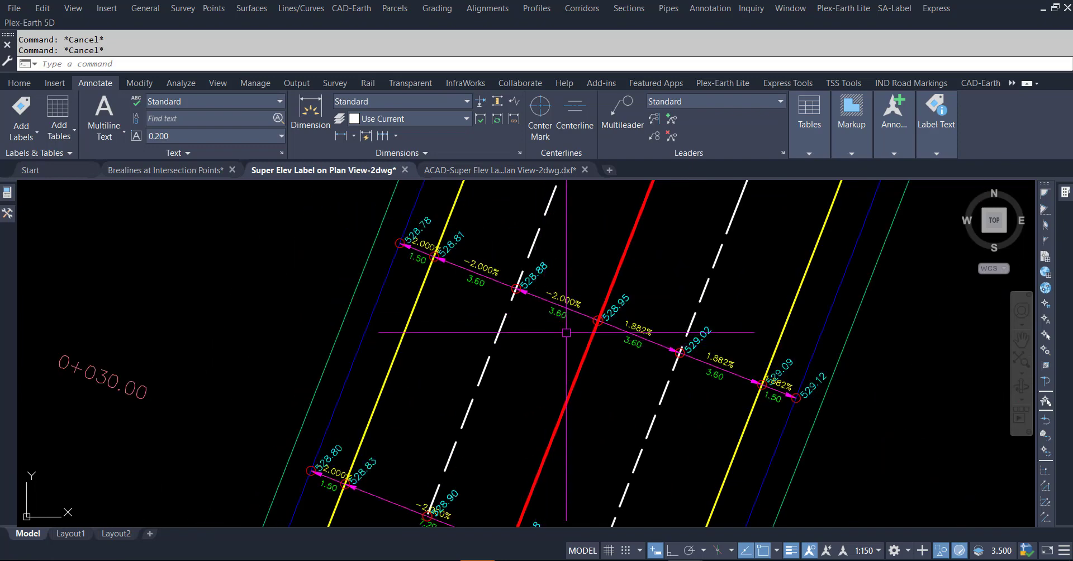
pyautogui.scroll(-1, 614, 355)
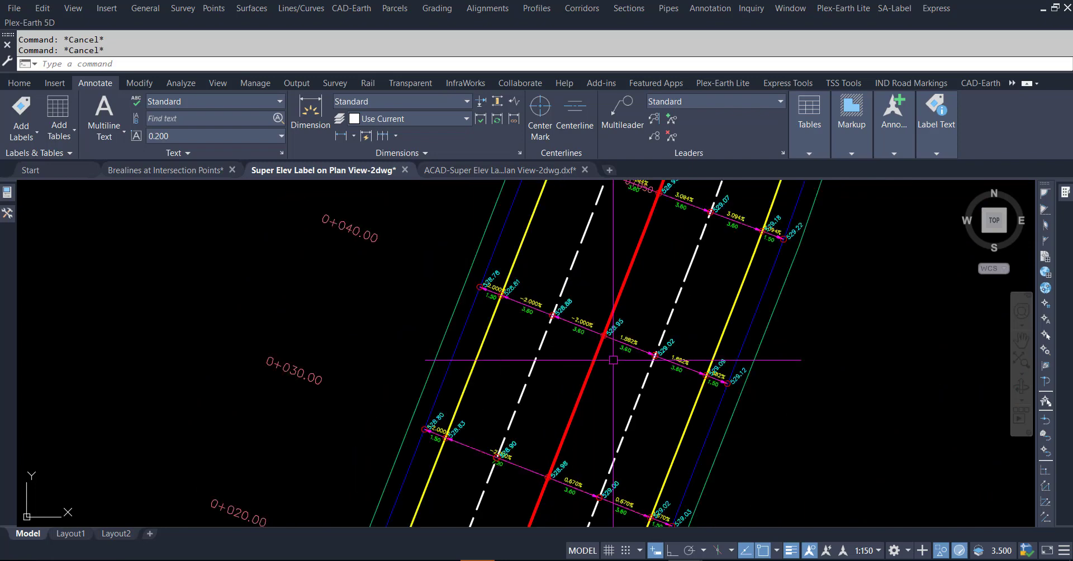
pyautogui.moveTo(644, 421); pyautogui.dragTo(647, 367, button='middle')
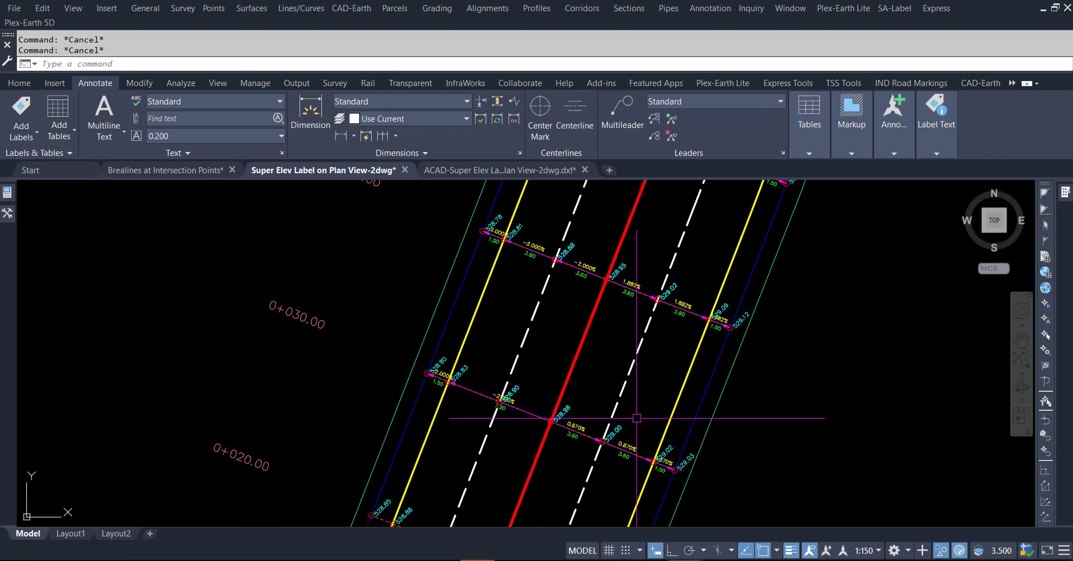
pyautogui.scroll(1, 613, 449)
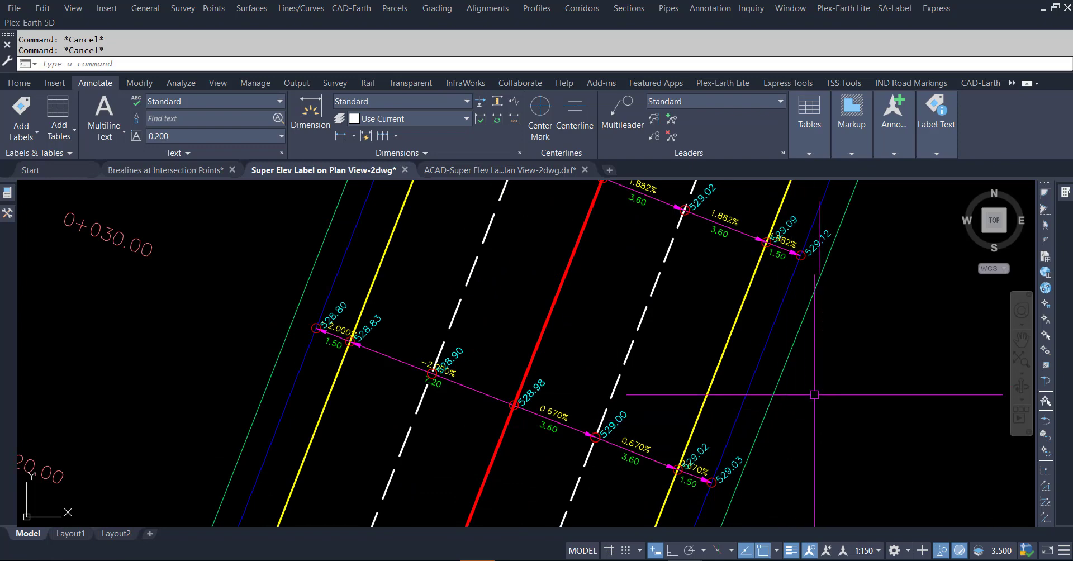
pyautogui.moveTo(826, 371)
pyautogui.mouseDown(button='middle')
pyautogui.moveTo(754, 514)
pyautogui.moveTo(715, 471)
pyautogui.mouseUp(button='middle')
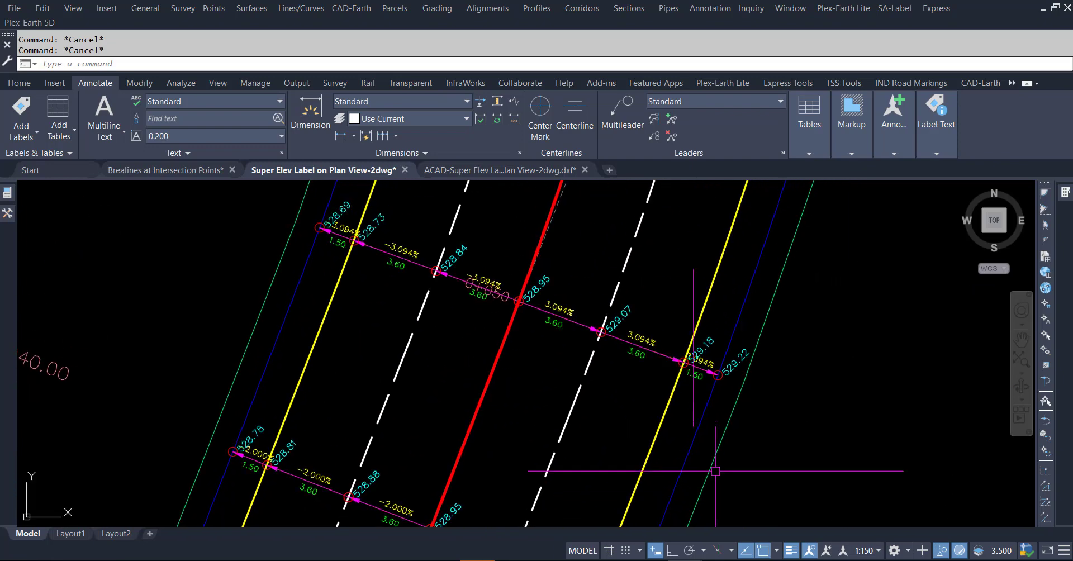
pyautogui.moveTo(531, 377); pyautogui.dragTo(501, 476, button='middle')
pyautogui.moveTo(625, 326); pyautogui.dragTo(558, 474, button='middle')
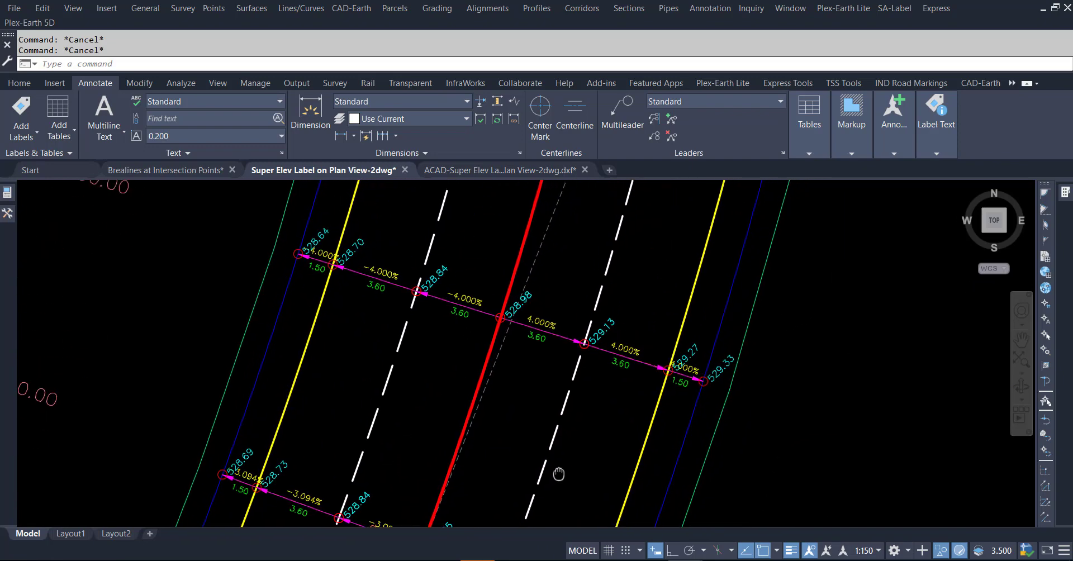
pyautogui.scroll(-1, 753, 300)
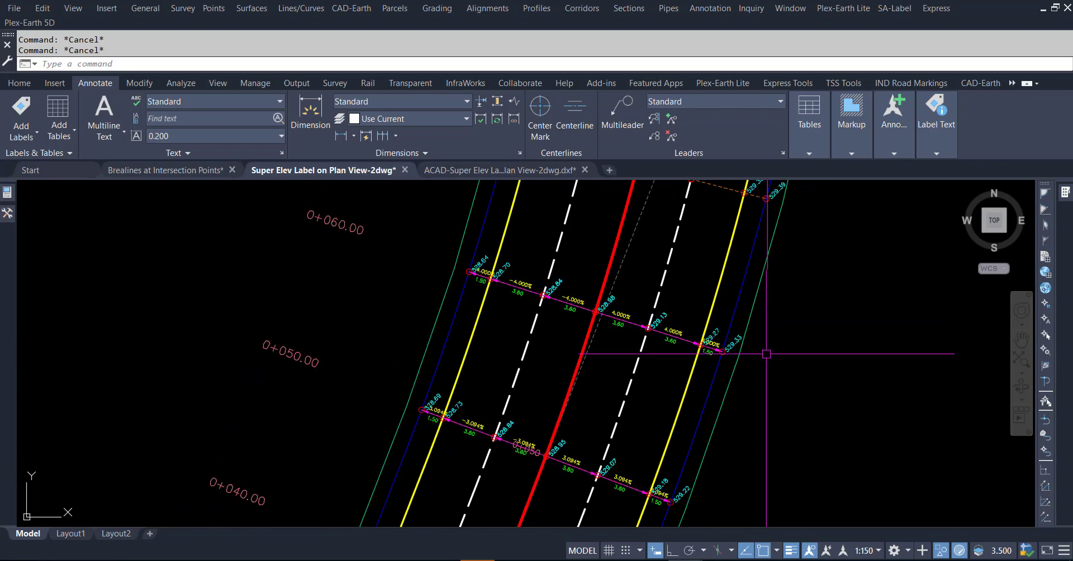
pyautogui.moveTo(786, 456)
pyautogui.mouseDown(button='middle')
pyautogui.moveTo(819, 396)
pyautogui.moveTo(786, 378)
pyautogui.mouseUp(button='middle')
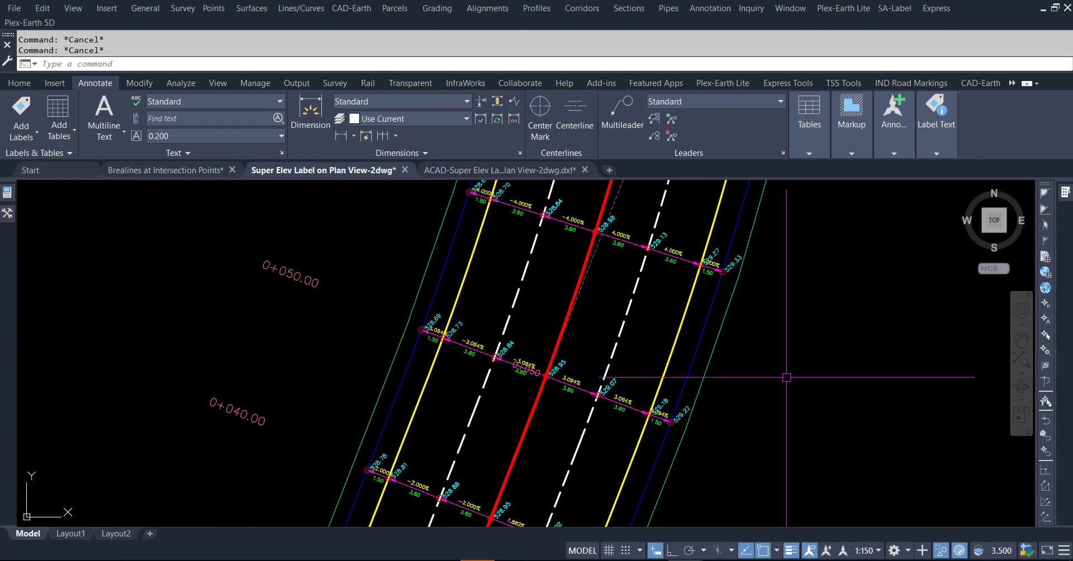